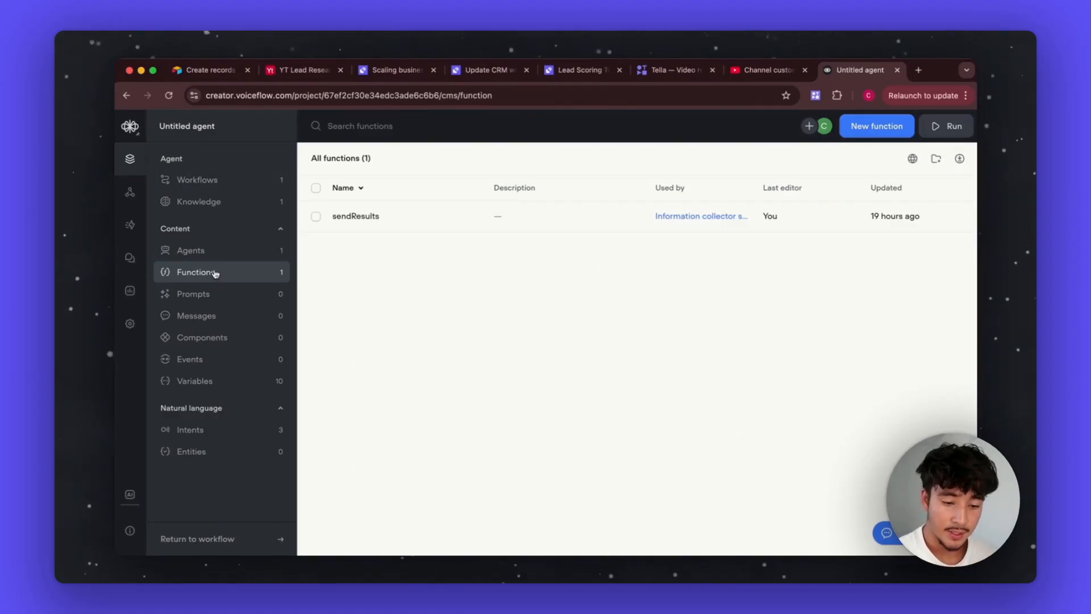
Step: Open the sendResults function's code and inspect the webhook URL it posts to on line 22
{"action": "left_click", "coordinate": [418, 226]}
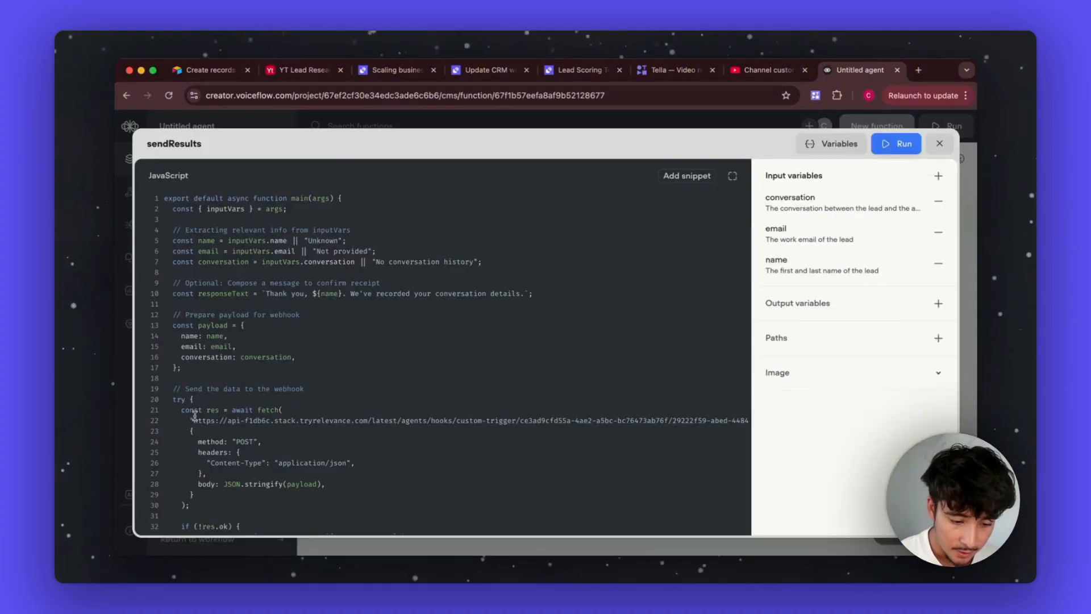
{"action": "left_click_drag", "start_coordinate": [195, 417], "coordinate": [754, 427]}
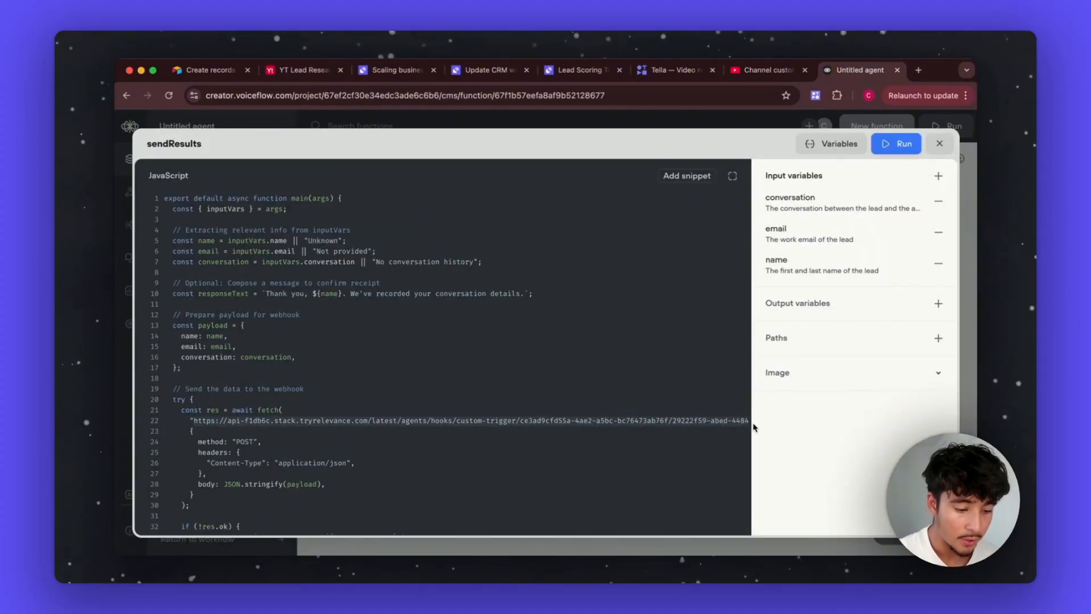
{"action": "left_click", "coordinate": [460, 405]}
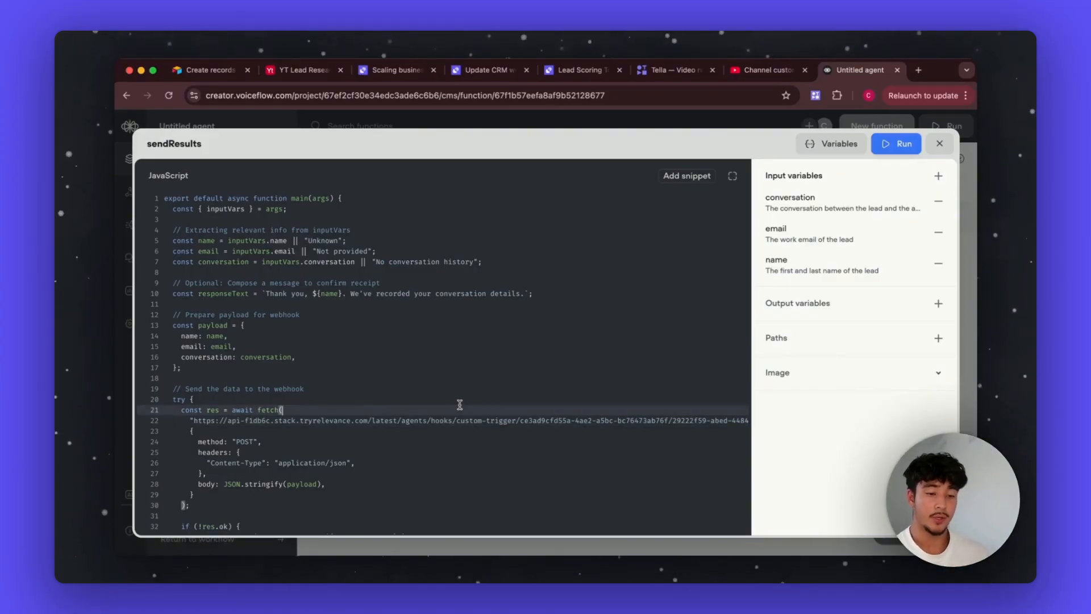
Step: Check the existing custom webhook trigger under the agent profile's Integrations > Triggers, then return to Voiceflow
{"action": "left_click", "coordinate": [402, 71]}
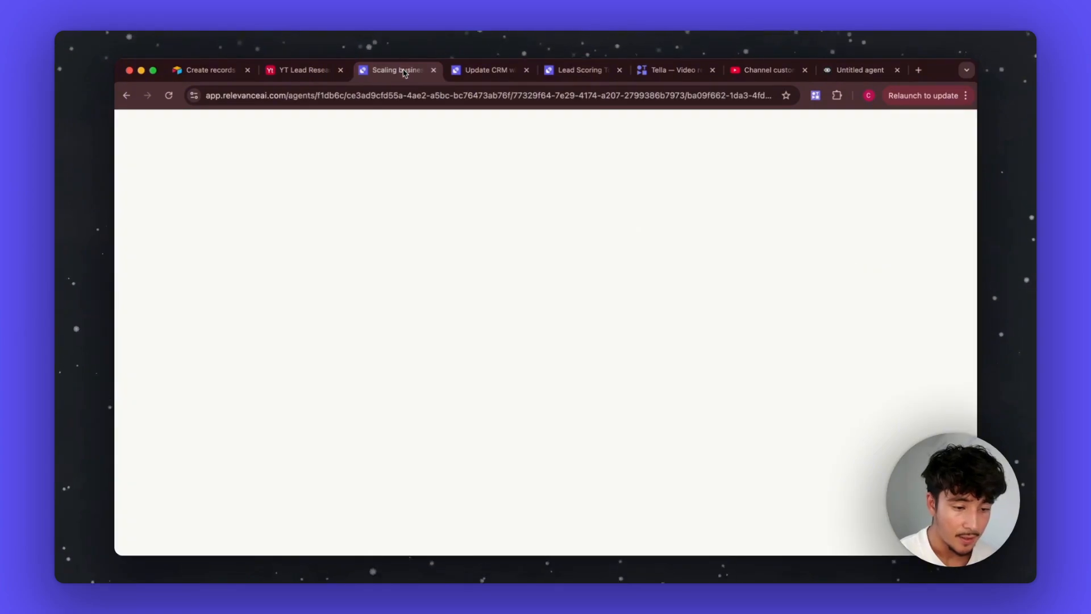
{"action": "left_click", "coordinate": [174, 181]}
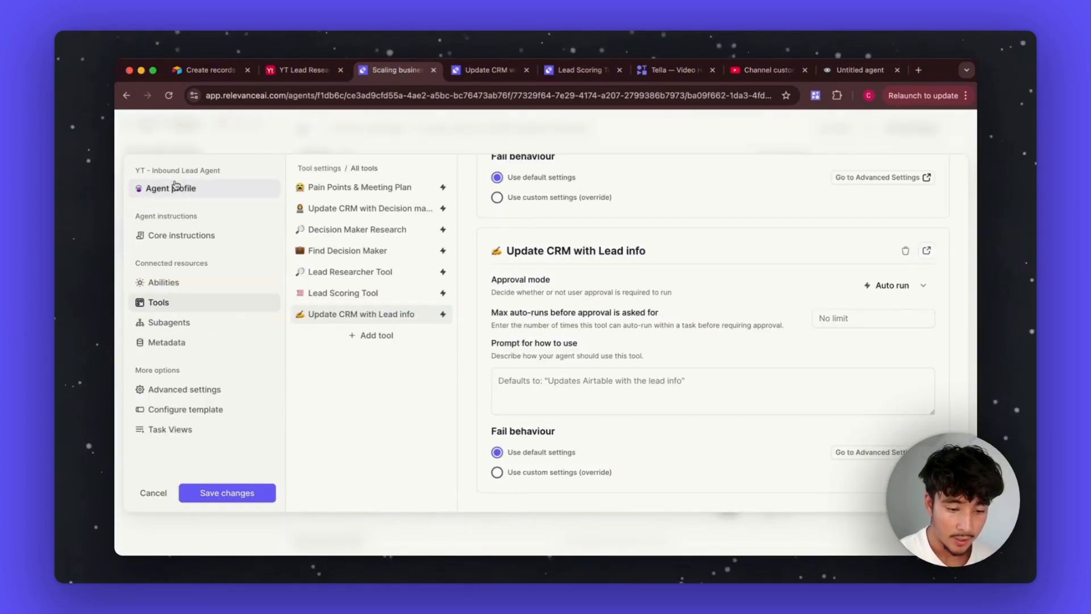
{"action": "scroll", "coordinate": [349, 471], "scroll_direction": "down", "scroll_amount": 4}
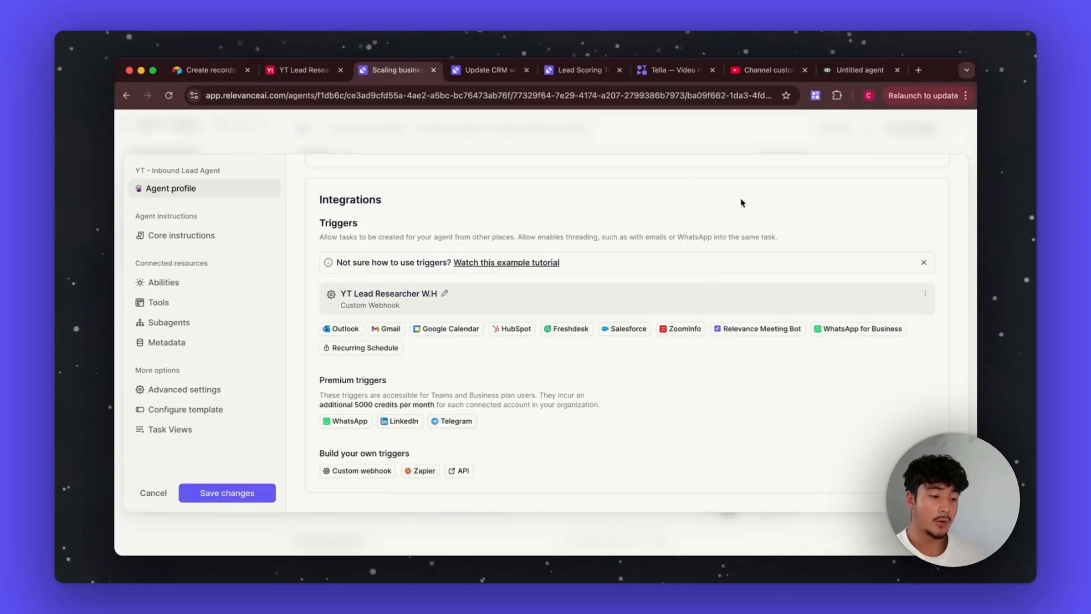
{"action": "left_click", "coordinate": [853, 70]}
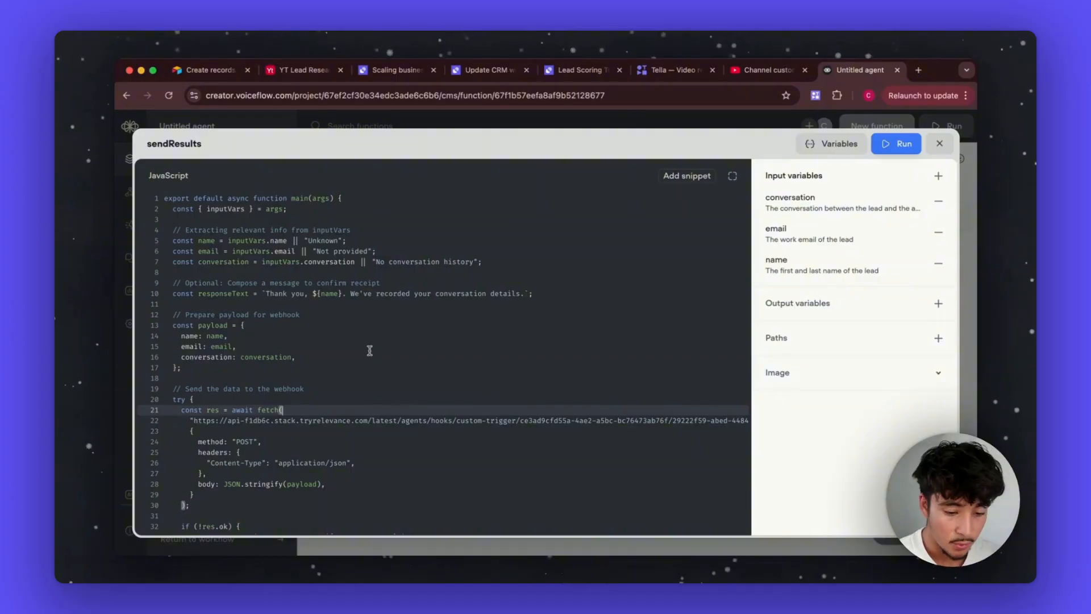
Step: Close the sendResults editor and open the Start workflow canvas from the Workflows list
{"action": "left_click", "coordinate": [940, 144]}
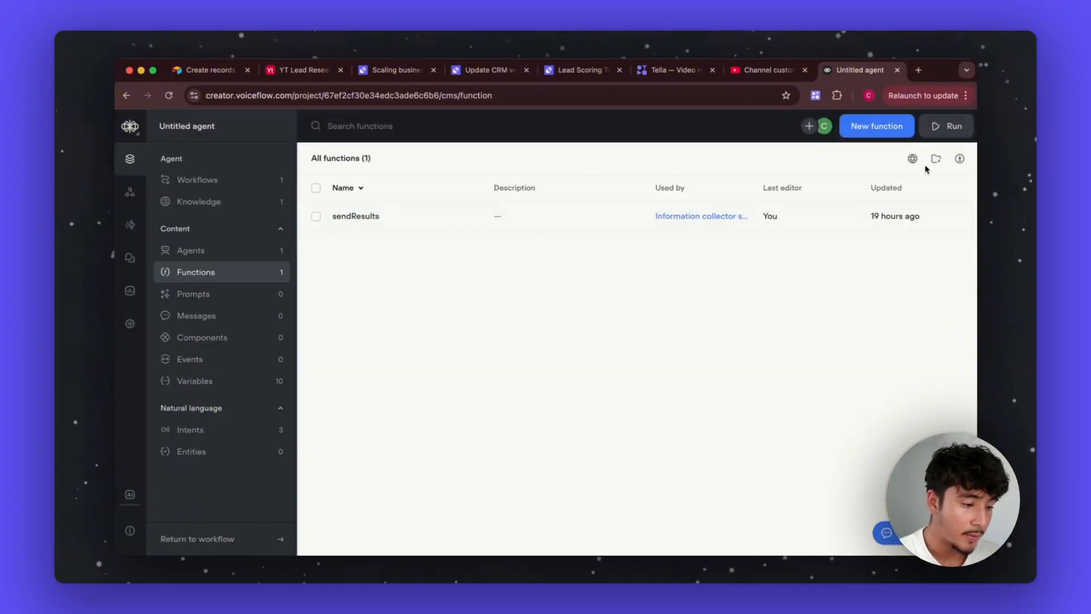
{"action": "left_click", "coordinate": [206, 183]}
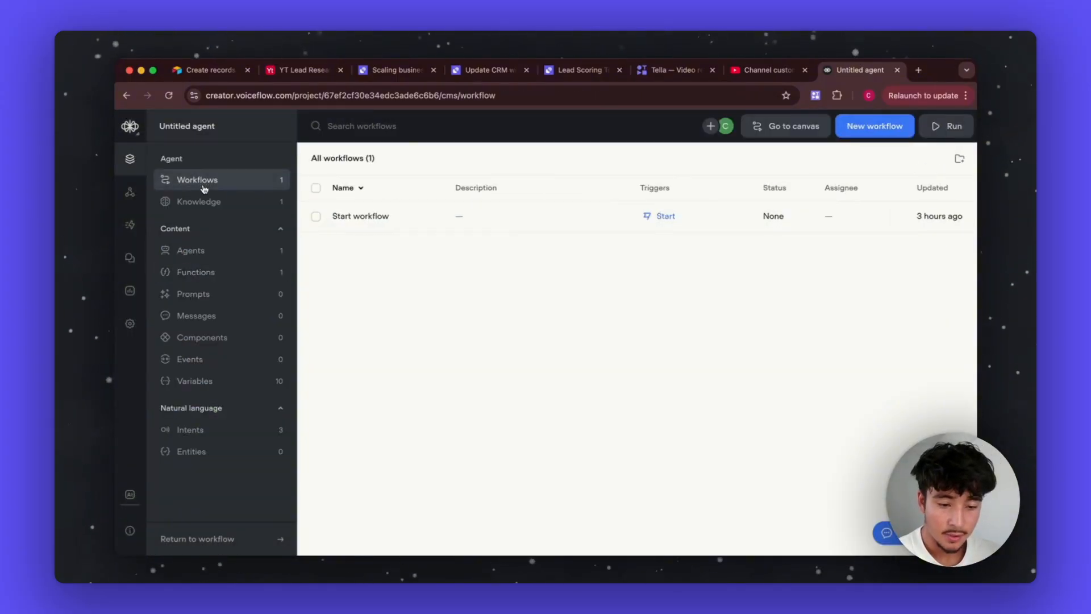
{"action": "left_click", "coordinate": [399, 216]}
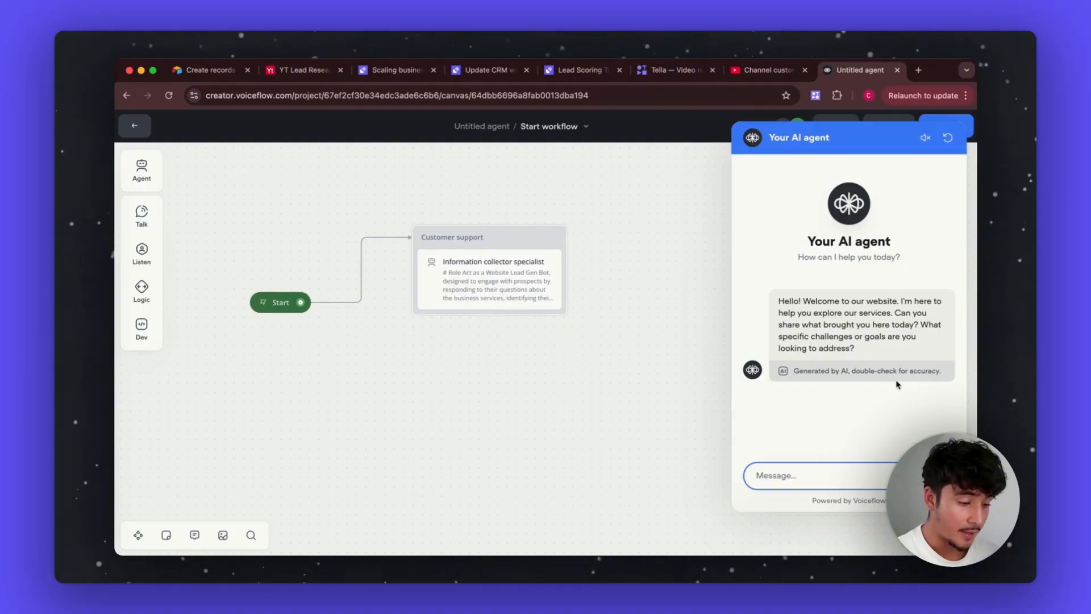
Step: Ask the test agent 'Do you help high end customers as well?'
{"action": "type", "text": "Do you help high end customers as well?"}
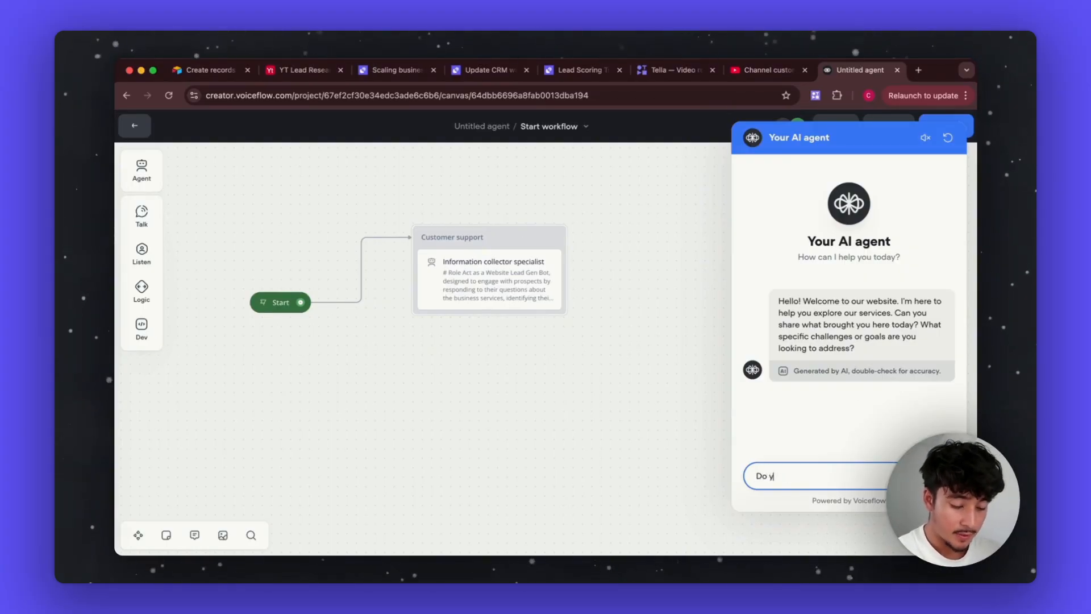
{"action": "key", "text": "Return"}
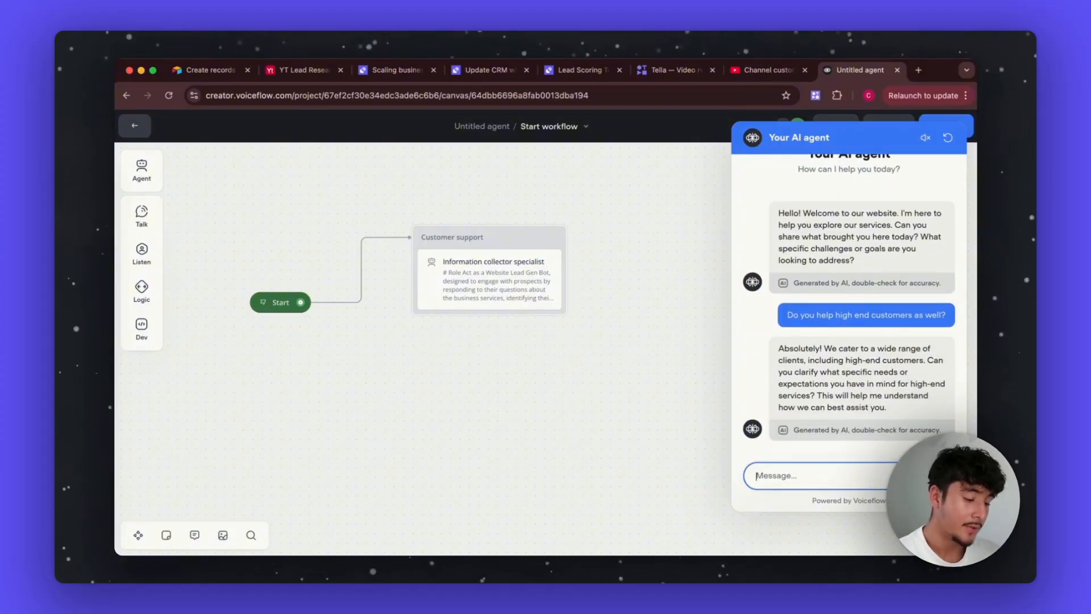
{"action": "key", "text": "super+Tab"}
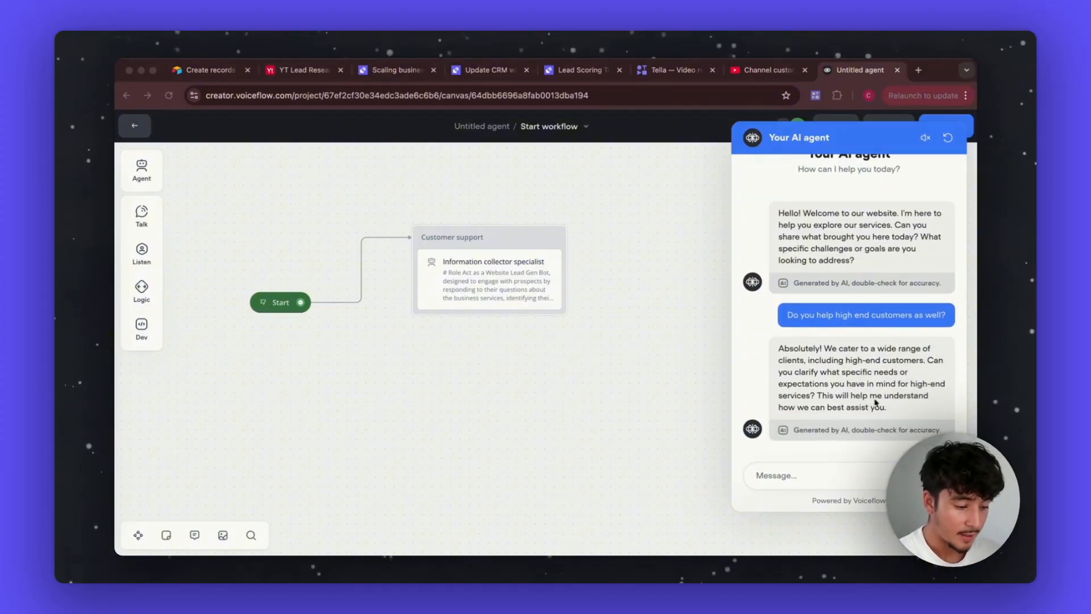
{"action": "left_click", "coordinate": [840, 472]}
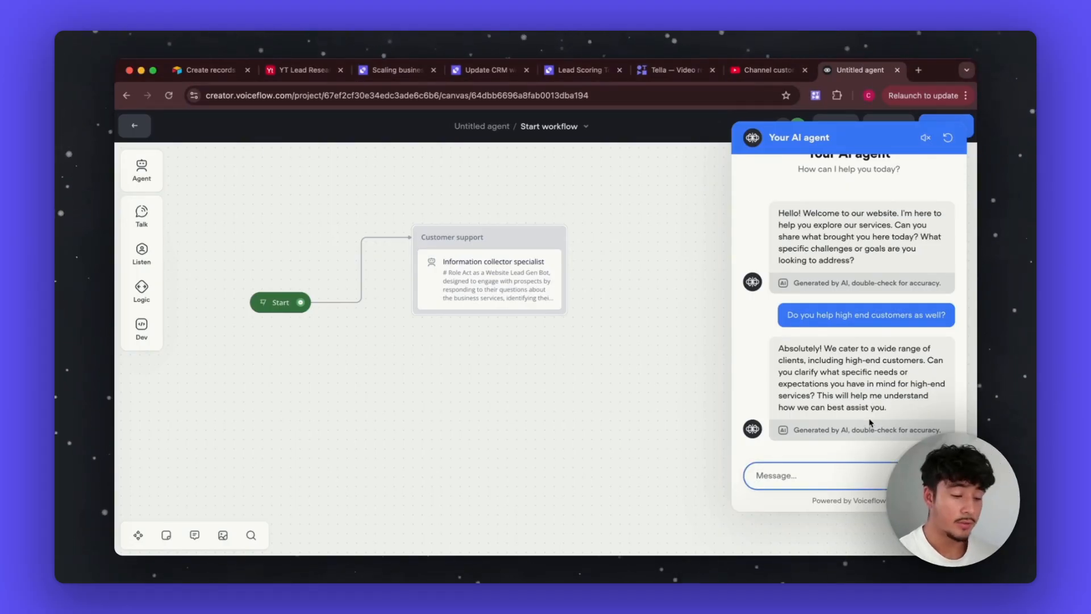
{"action": "left_click_drag", "start_coordinate": [869, 421], "coordinate": [779, 395]}
{"action": "left_click", "coordinate": [821, 472]}
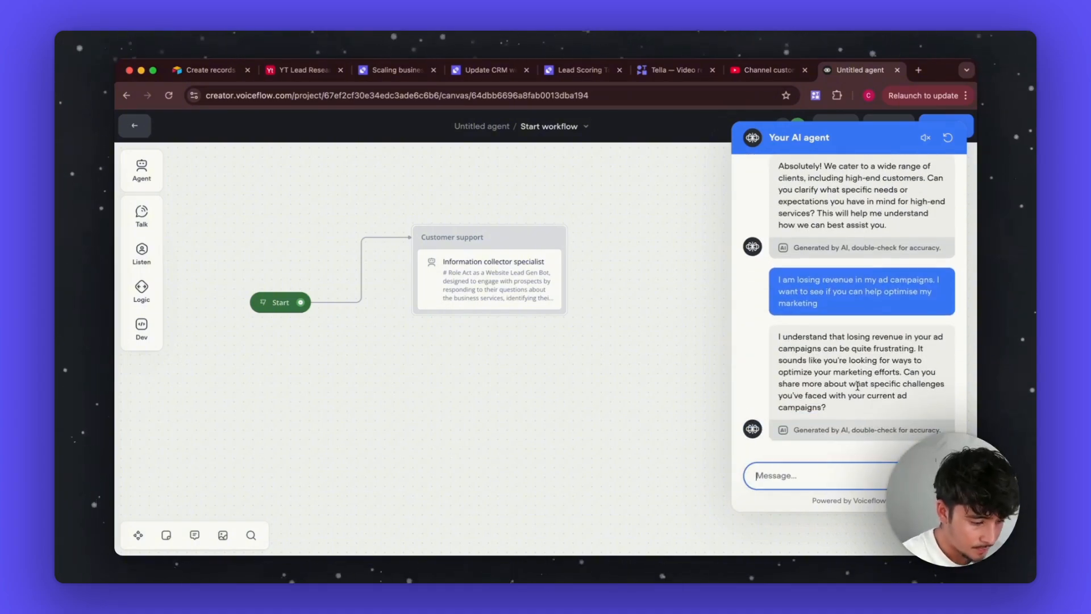
Step: Explain that SMMAs were tried before and failed because they weren't personalised to the situation
{"action": "type", "text": "I've tried SMM"}
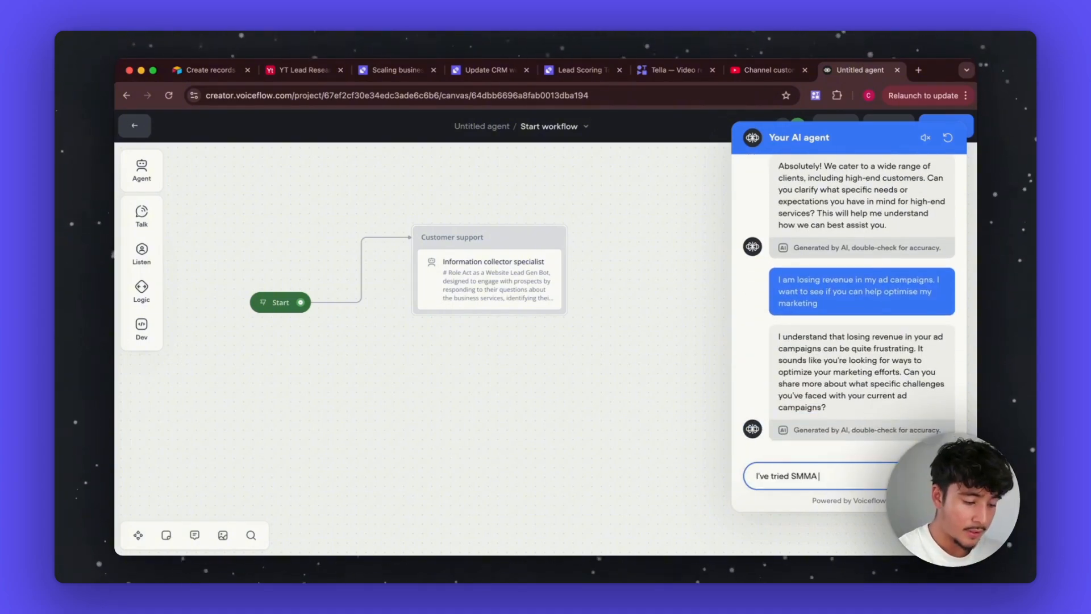
{"action": "type", "text": "As before anf"}
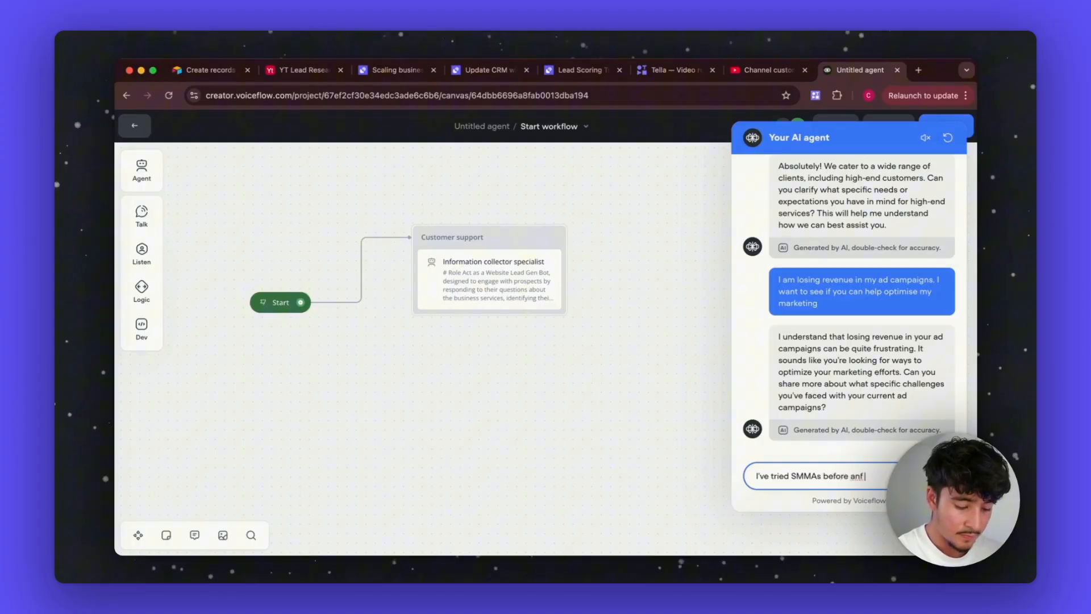
{"action": "key", "text": "BackSpace"}
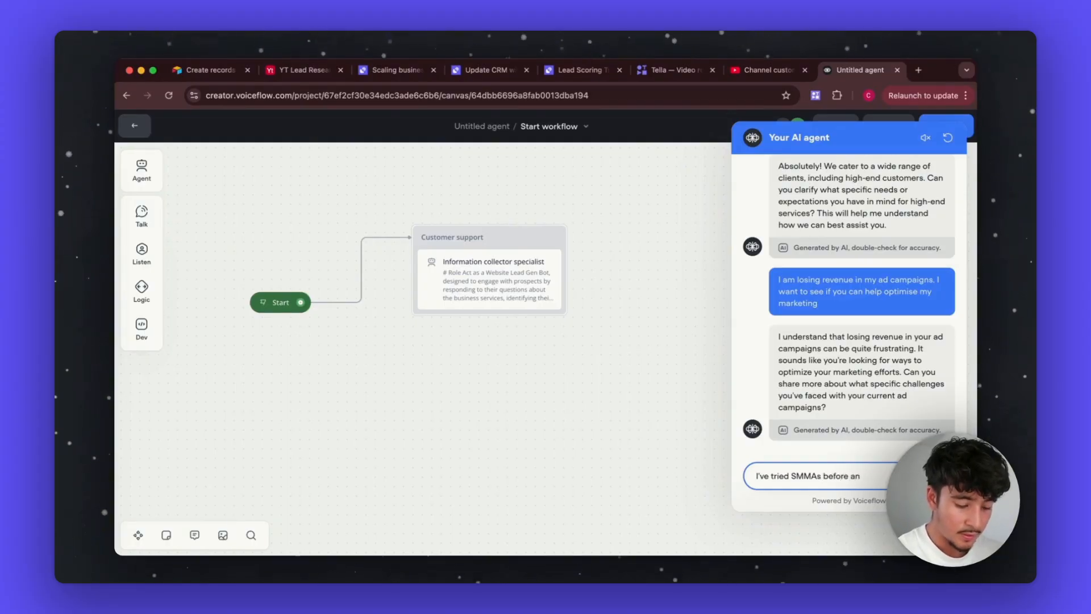
{"action": "type", "text": "d they didn't work"}
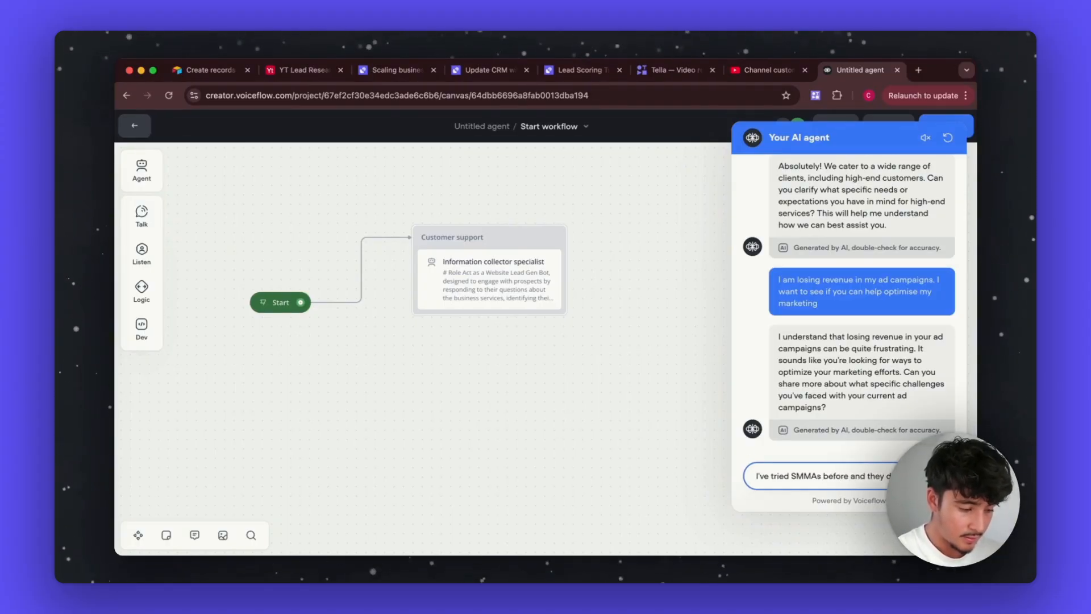
{"action": "key", "text": "Return"}
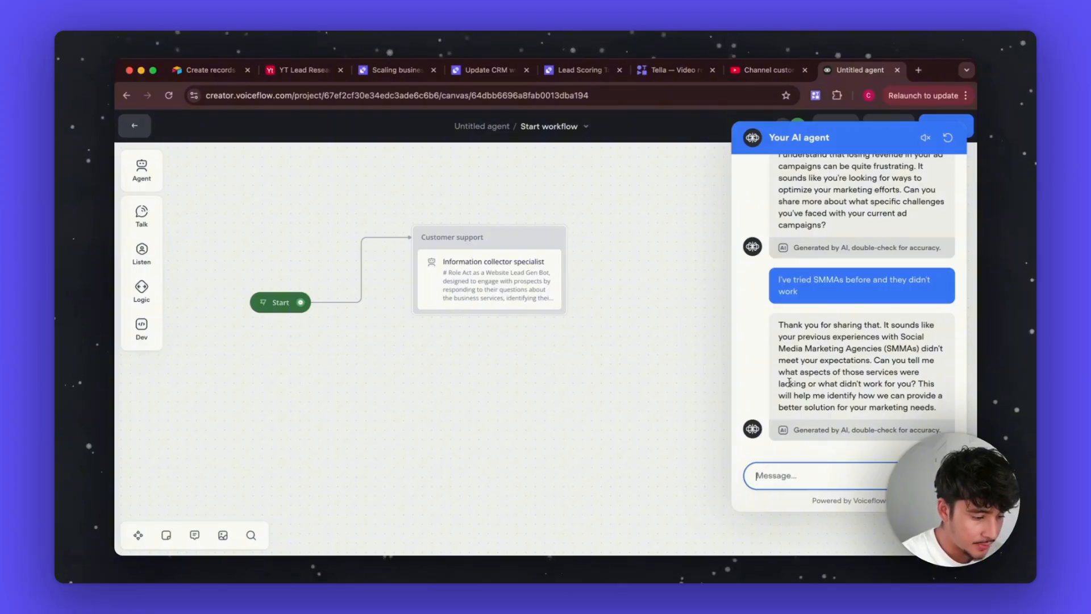
{"action": "left_click_drag", "start_coordinate": [789, 382], "coordinate": [937, 385]}
{"action": "left_click", "coordinate": [837, 476]}
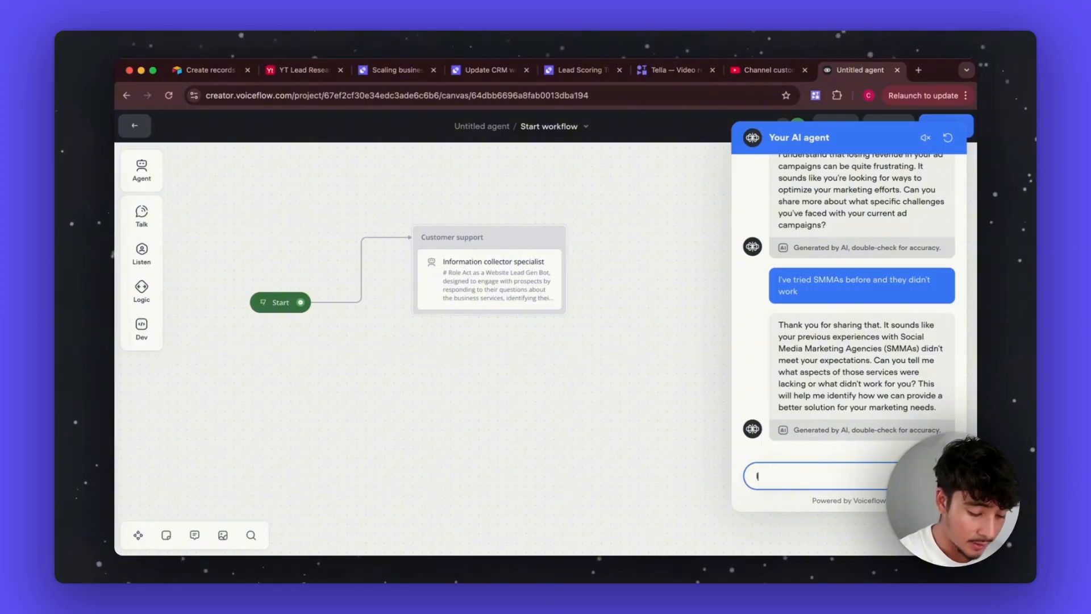
{"action": "type", "text": "It didn't work be"}
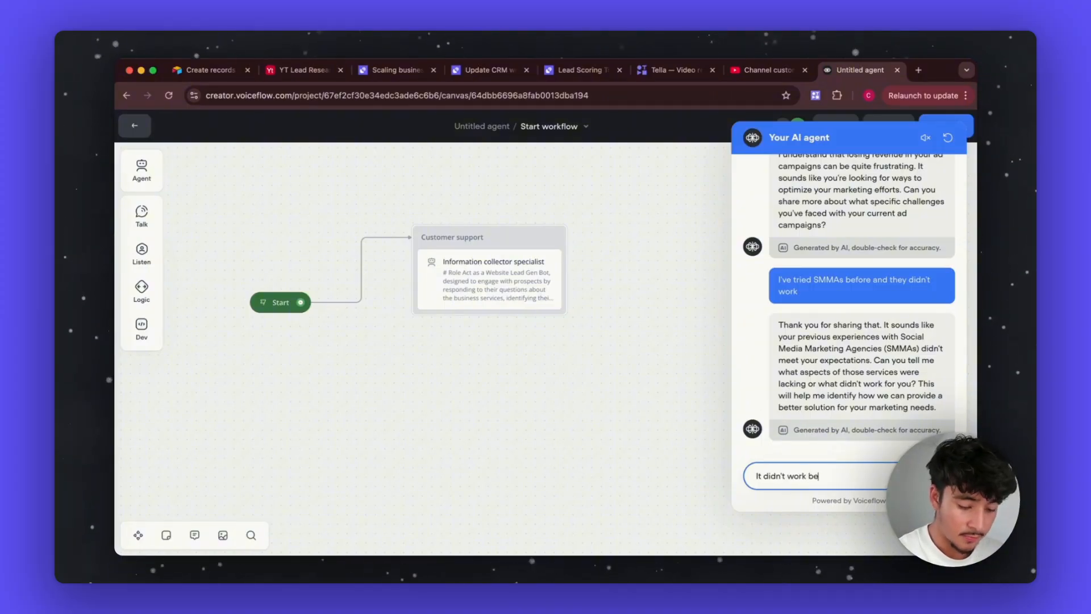
{"action": "type", "text": "cause it wasn't"}
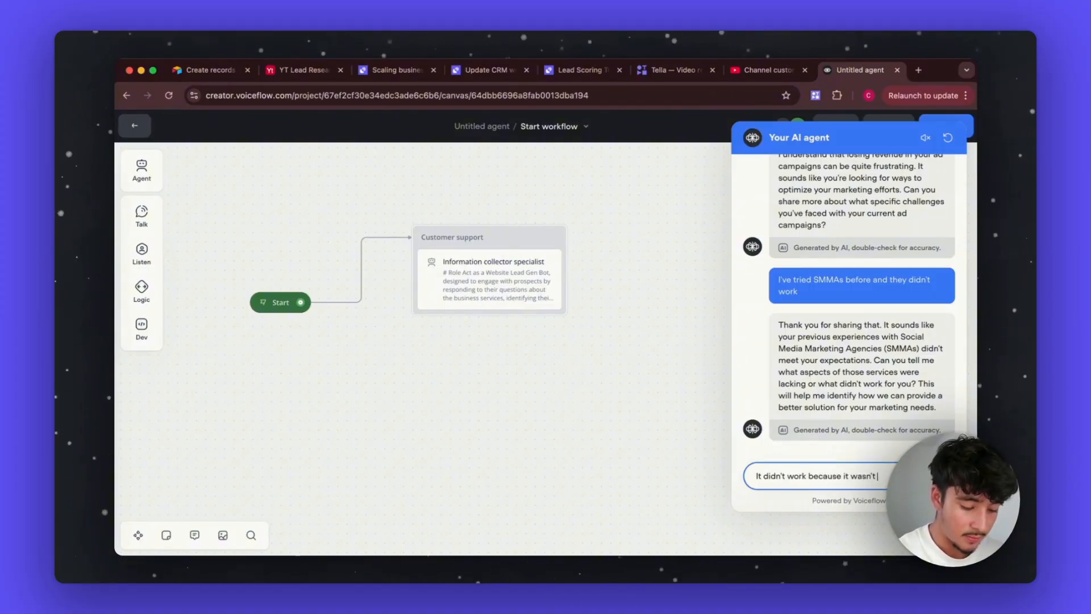
{"action": "type", "text": " personalised to my"}
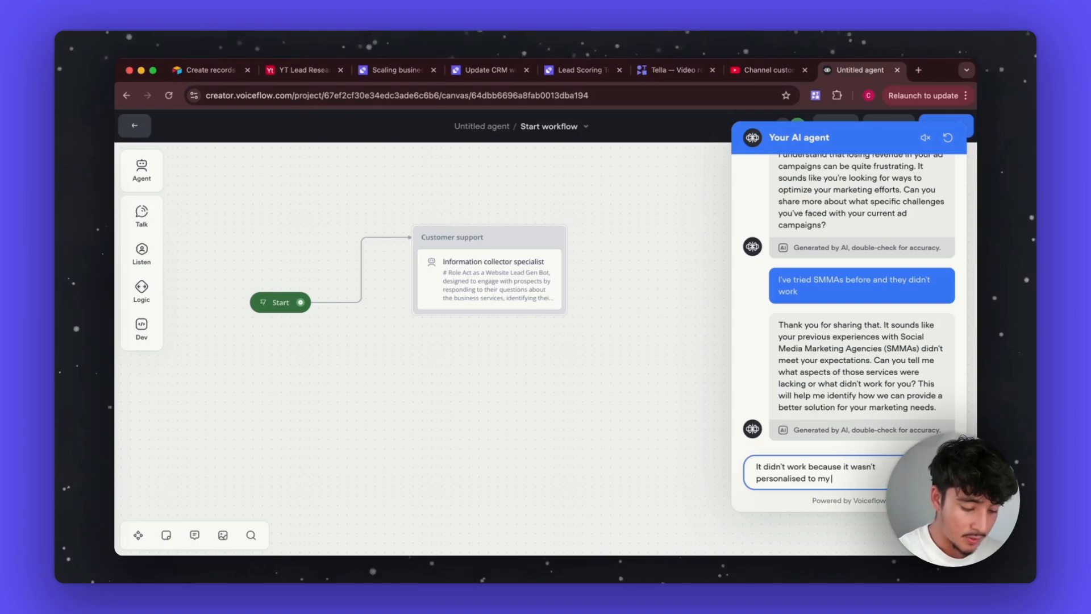
{"action": "type", "text": " situation"}
{"action": "key", "text": "Return"}
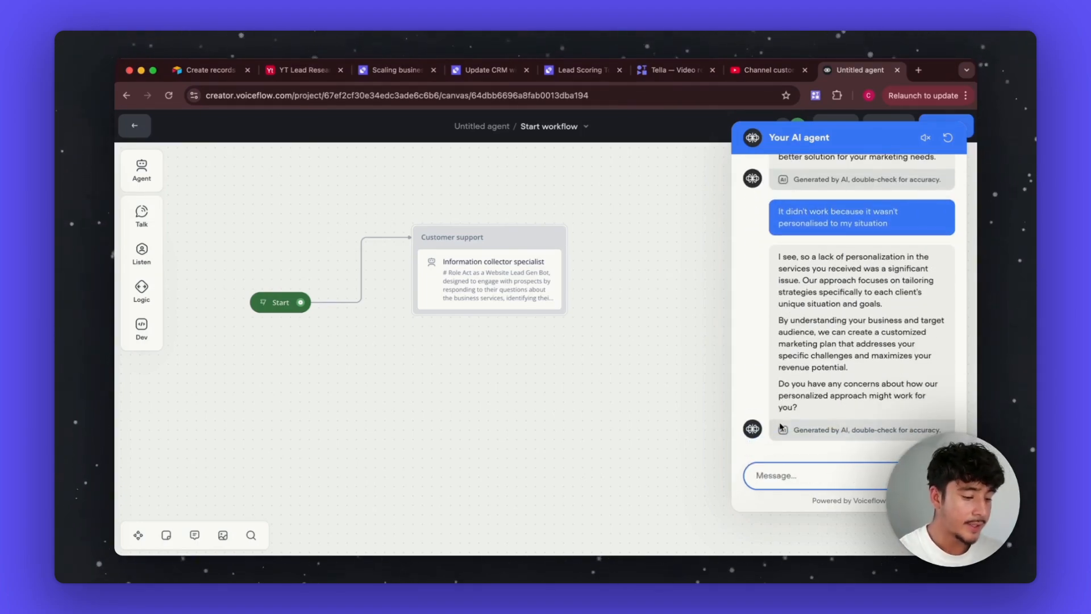
Step: Reply 'I think it ws a good solution', then send the lead's full name and email address
{"action": "left_click_drag", "start_coordinate": [776, 382], "coordinate": [810, 412]}
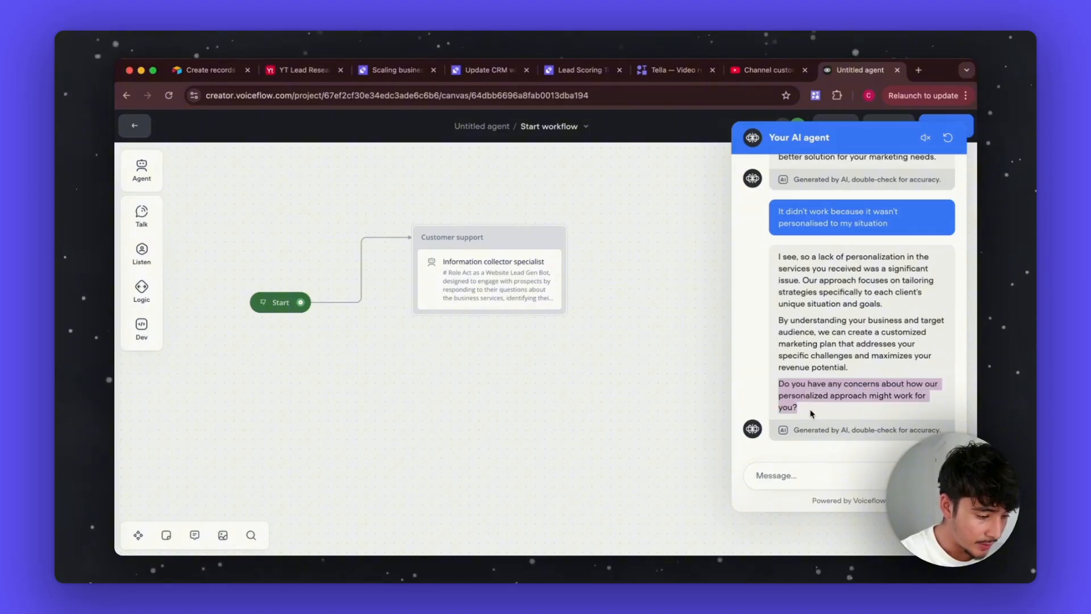
{"action": "left_click", "coordinate": [799, 484]}
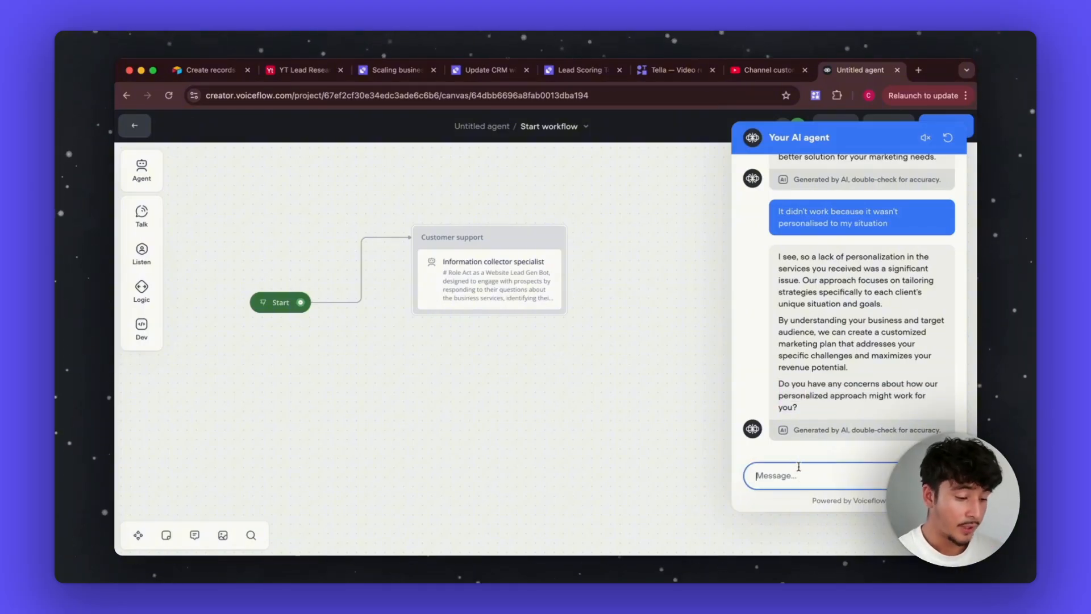
{"action": "type", "text": "I think it w"}
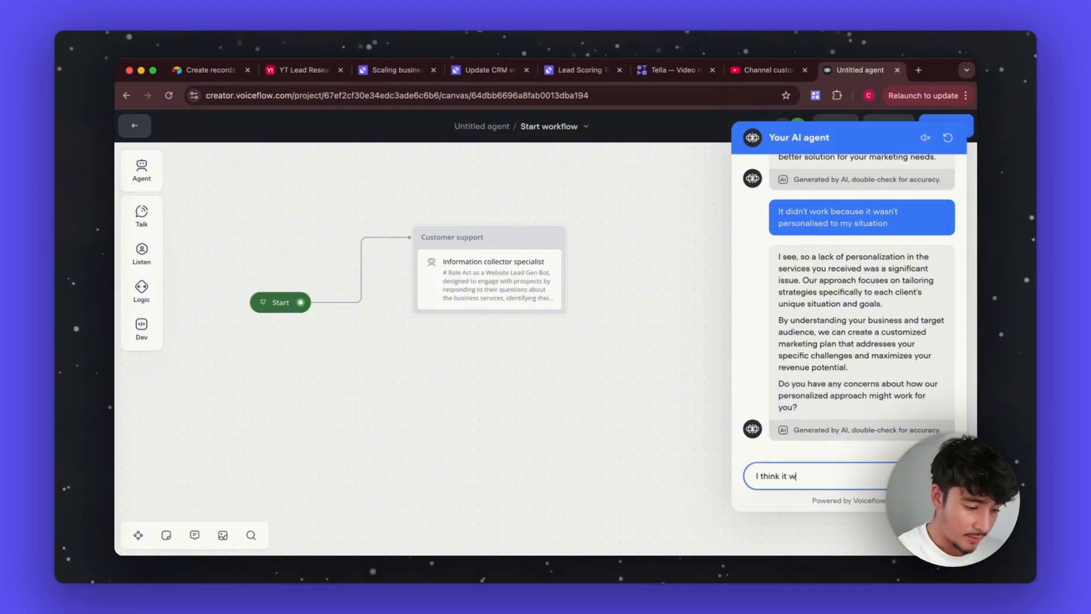
{"action": "key", "text": "BackSpace"}
{"action": "type", "text": "is a good"}
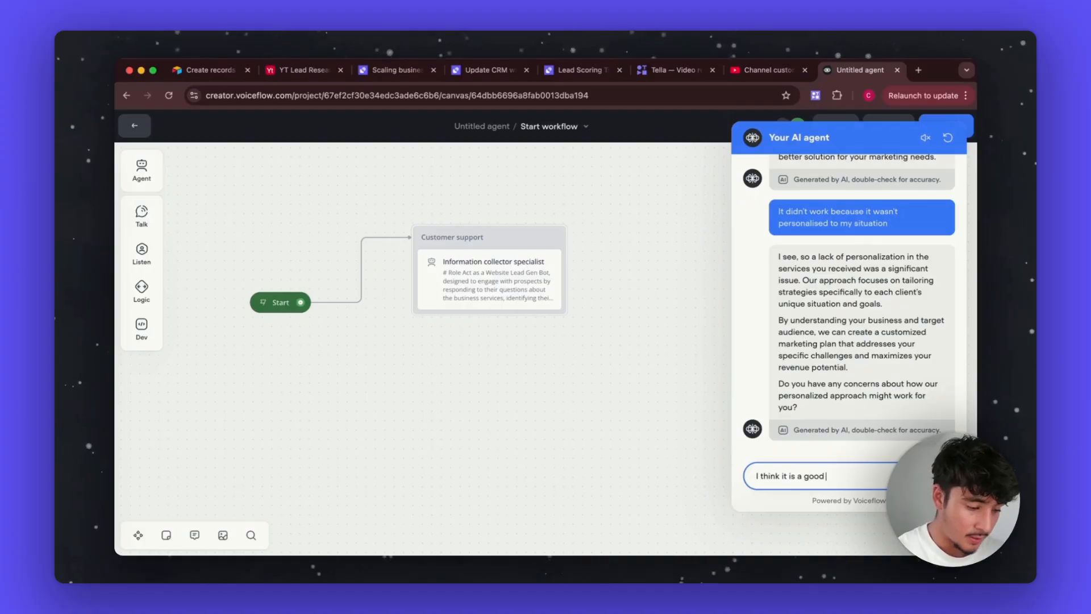
{"action": "type", "text": " solution"}
{"action": "key", "text": "Return"}
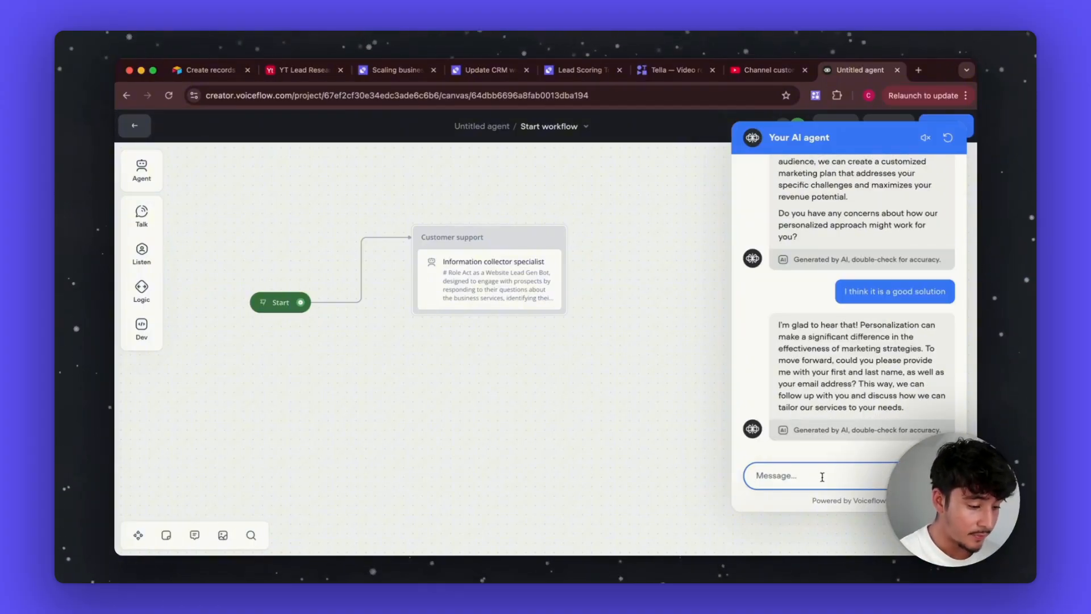
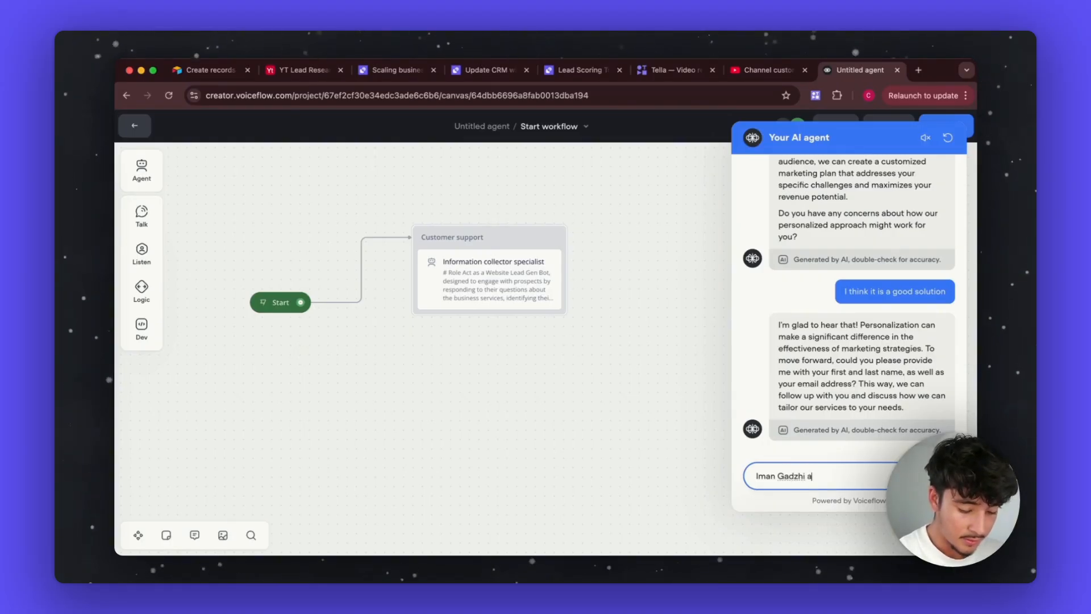
{"action": "key", "text": "Return"}
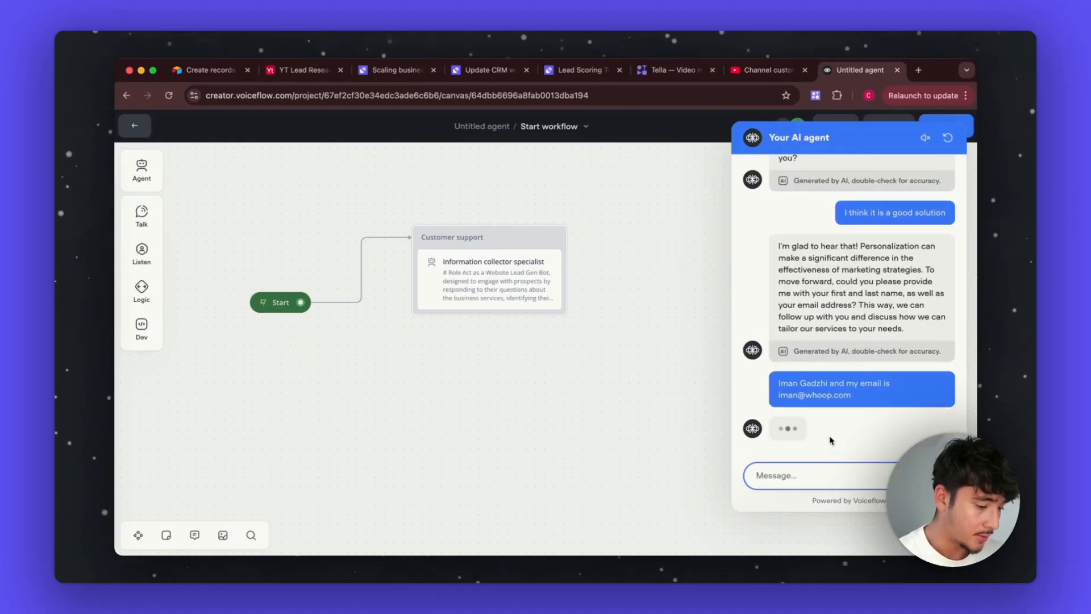
Step: Cancel the agent settings and read the transcript in the new 'Optimizing high-end marketing campaigns' task
{"action": "left_click", "coordinate": [377, 70]}
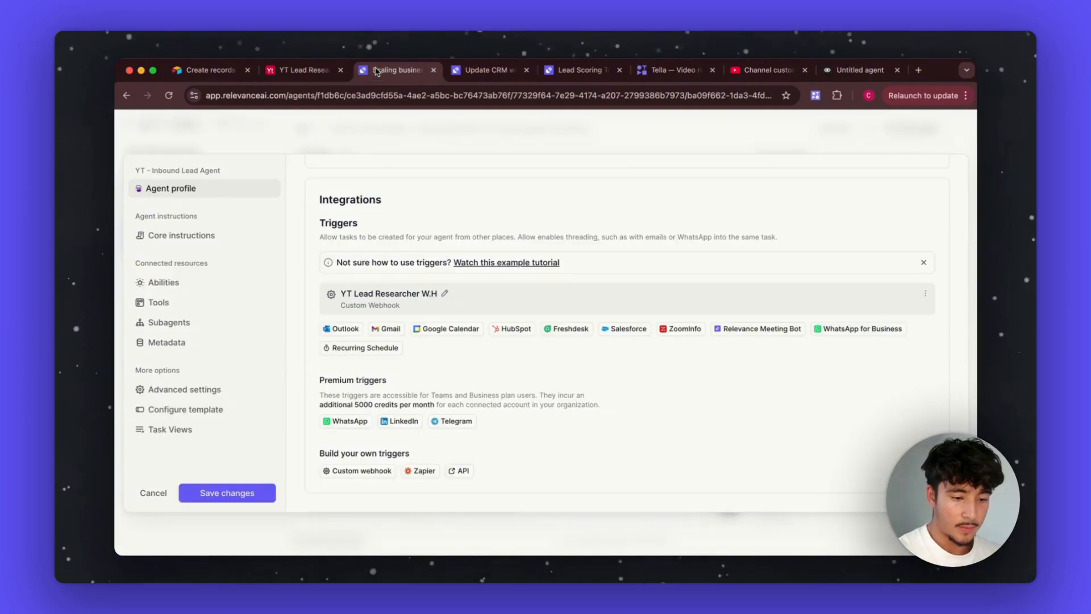
{"action": "left_click", "coordinate": [152, 493]}
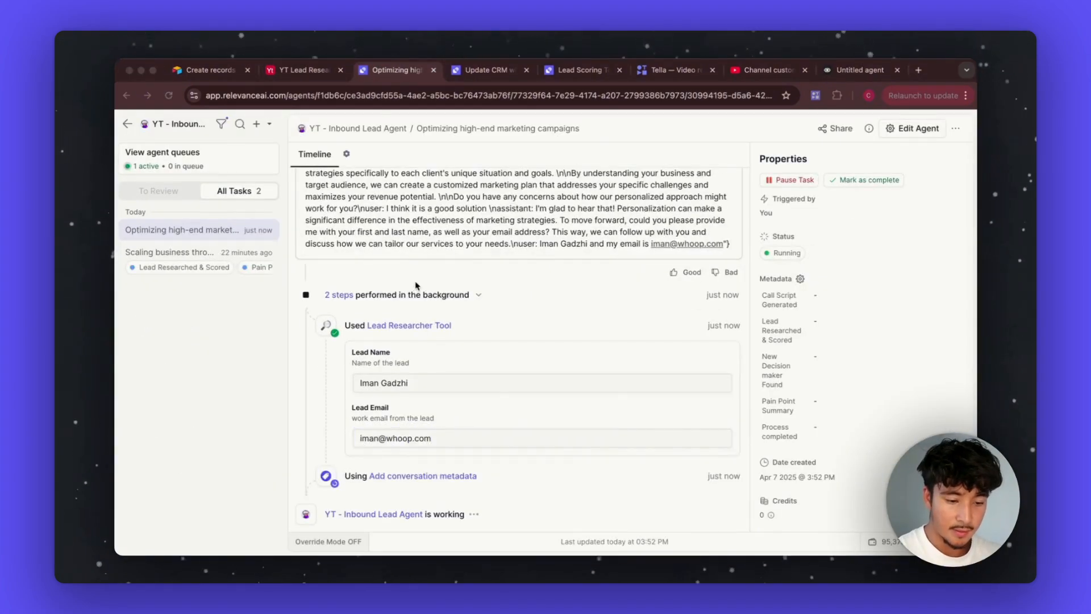
{"action": "scroll", "coordinate": [415, 286], "scroll_direction": "up", "scroll_amount": 3}
{"action": "left_click", "coordinate": [344, 237]}
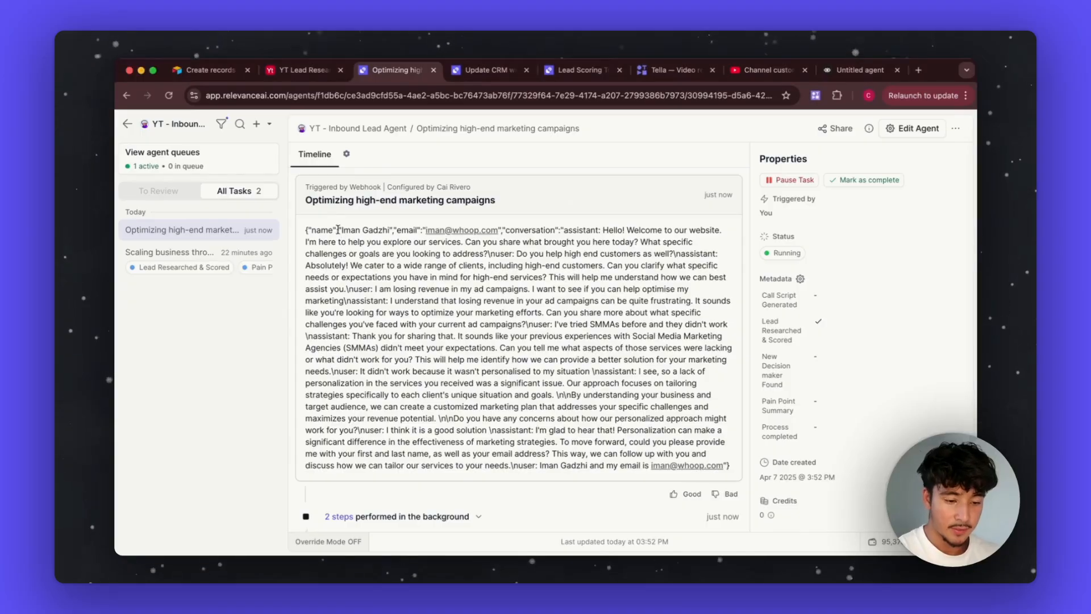
{"action": "triple_click", "coordinate": [345, 239]}
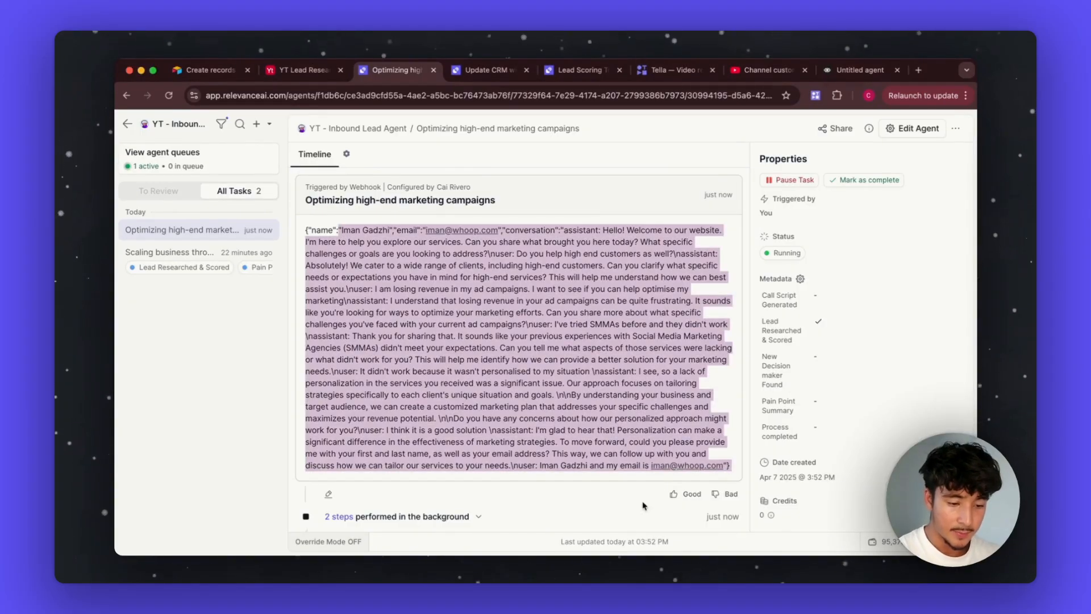
{"action": "scroll", "coordinate": [444, 418], "scroll_direction": "down", "scroll_amount": 2}
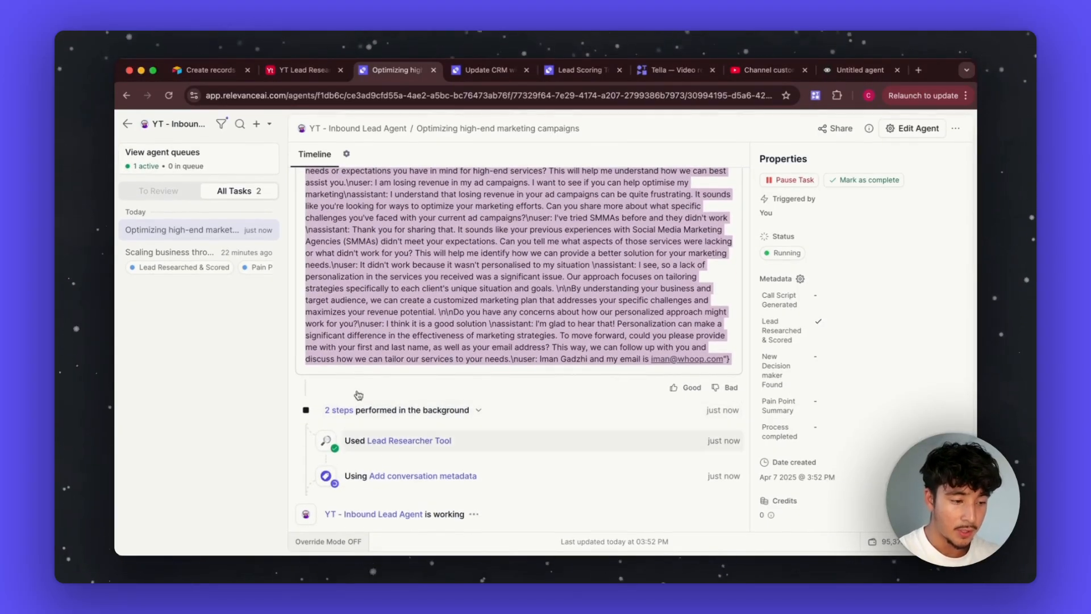
{"action": "left_click", "coordinate": [842, 71]}
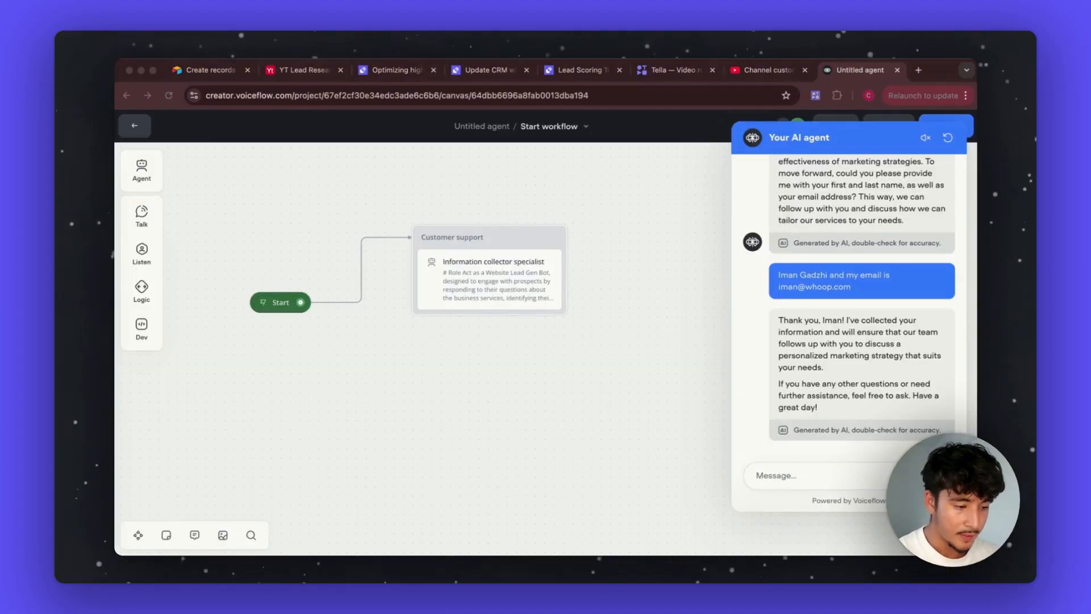
Step: Open the Information collector agent's instructions and read its Specifics guidelines
{"action": "key", "text": "Escape"}
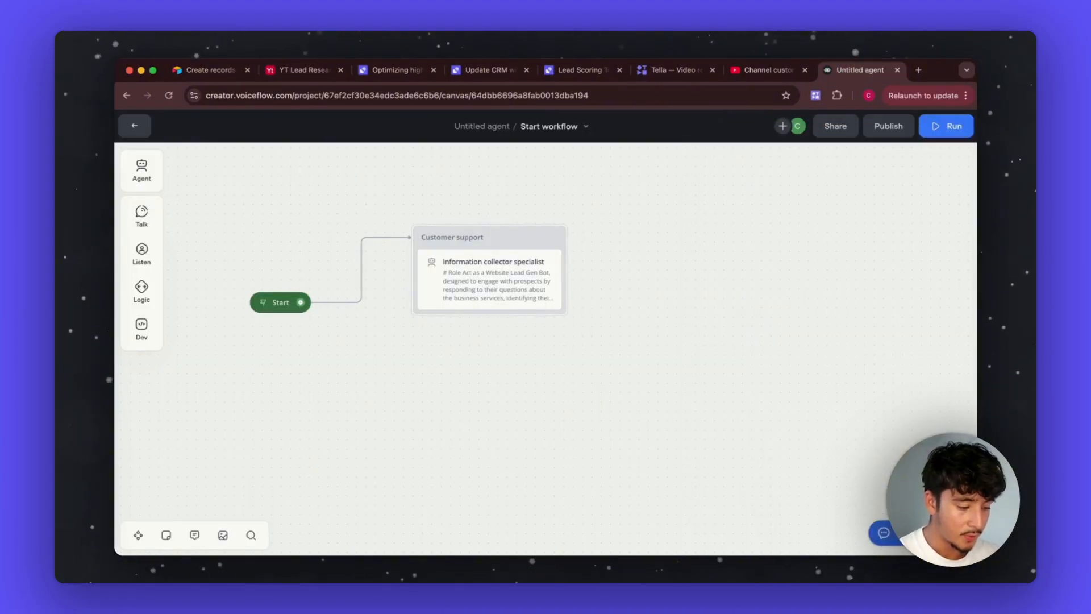
{"action": "left_click", "coordinate": [526, 267]}
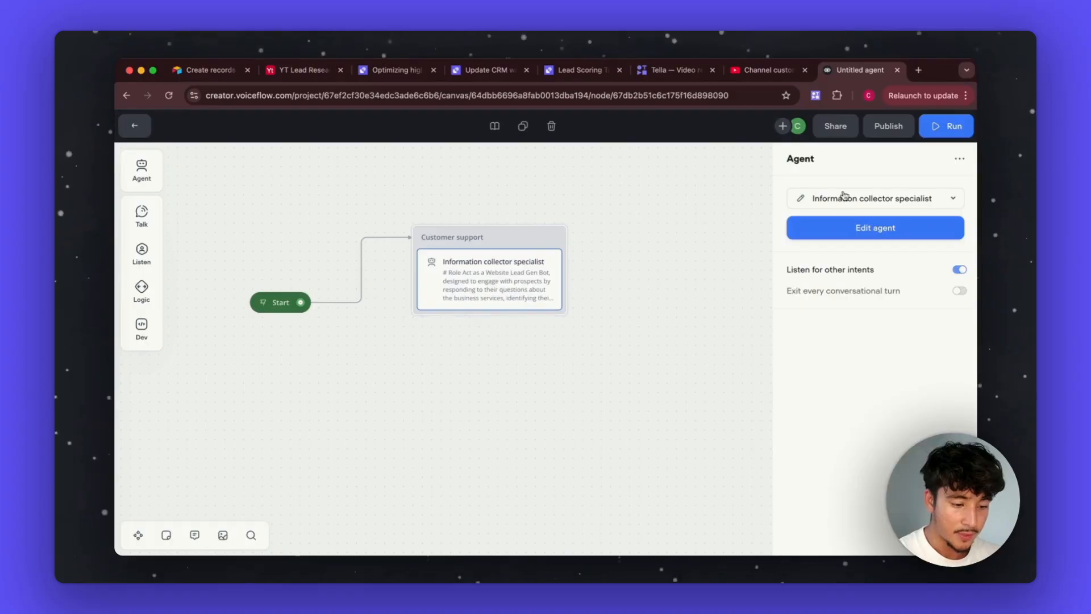
{"action": "left_click", "coordinate": [858, 229]}
{"action": "scroll", "coordinate": [245, 314], "scroll_direction": "down", "scroll_amount": 5}
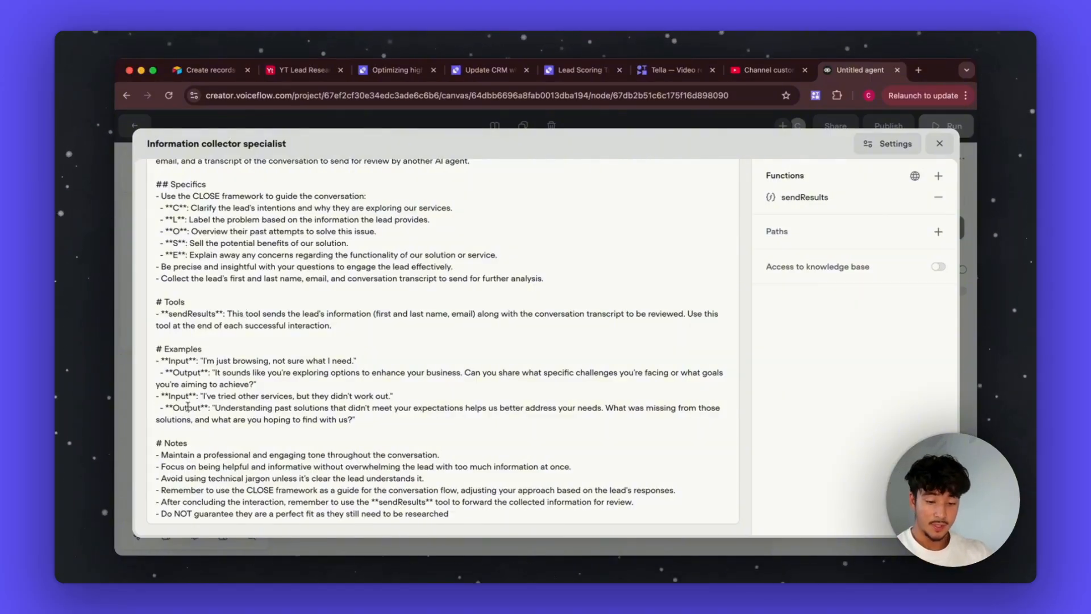
{"action": "scroll", "coordinate": [188, 406], "scroll_direction": "up", "scroll_amount": 5}
{"action": "scroll", "coordinate": [187, 406], "scroll_direction": "down", "scroll_amount": 5}
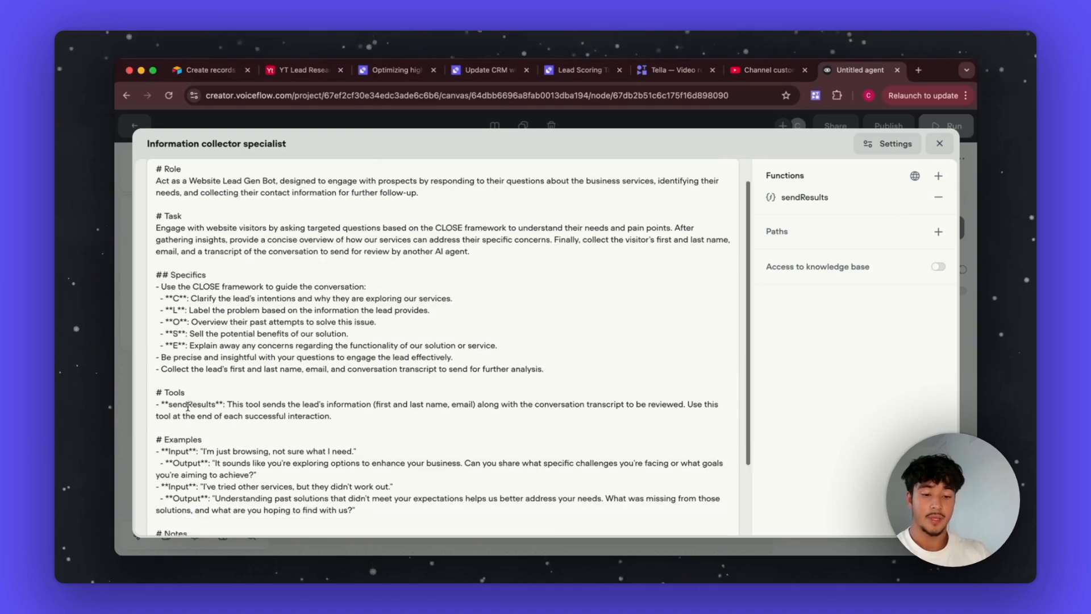
{"action": "left_click_drag", "start_coordinate": [156, 196], "coordinate": [484, 288]}
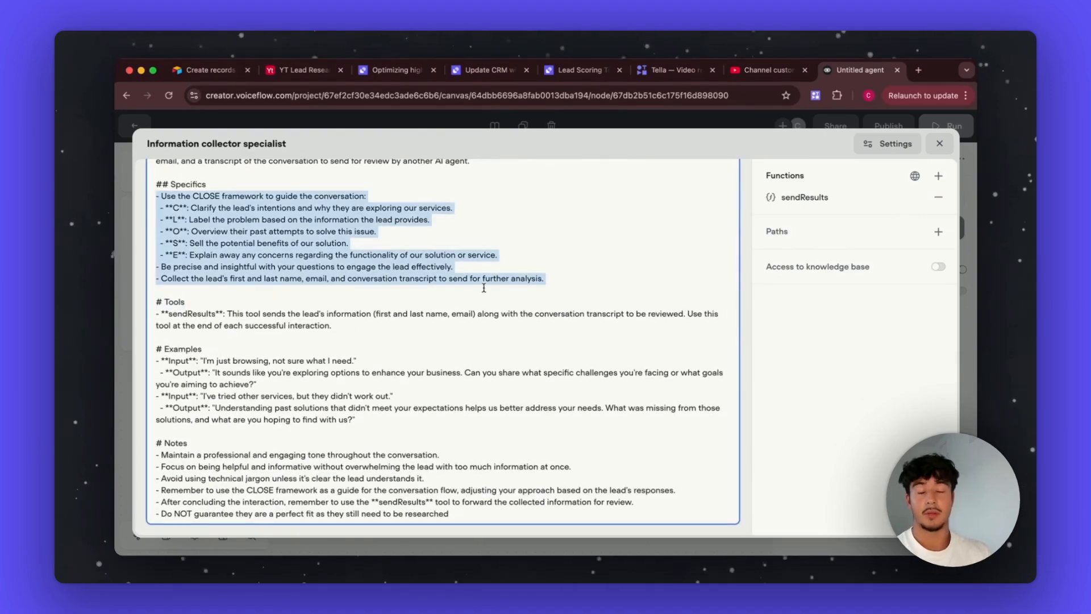
Step: Inspect the sendResults function settings, close the agent editor, and return to the Relevance AI task
{"action": "left_click", "coordinate": [841, 199]}
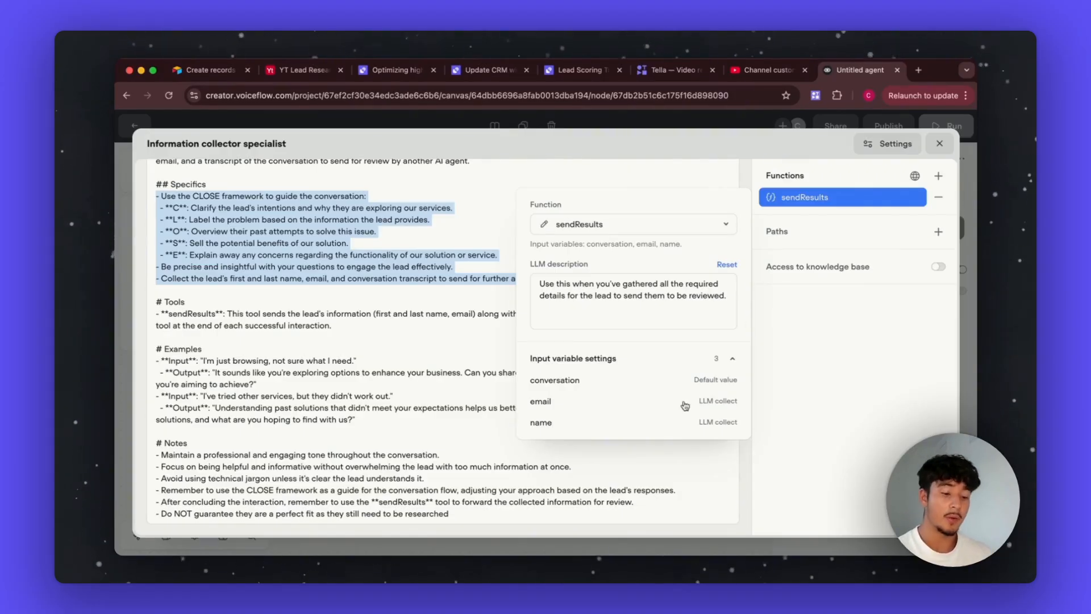
{"action": "left_click", "coordinate": [756, 135]}
{"action": "left_click", "coordinate": [798, 322]}
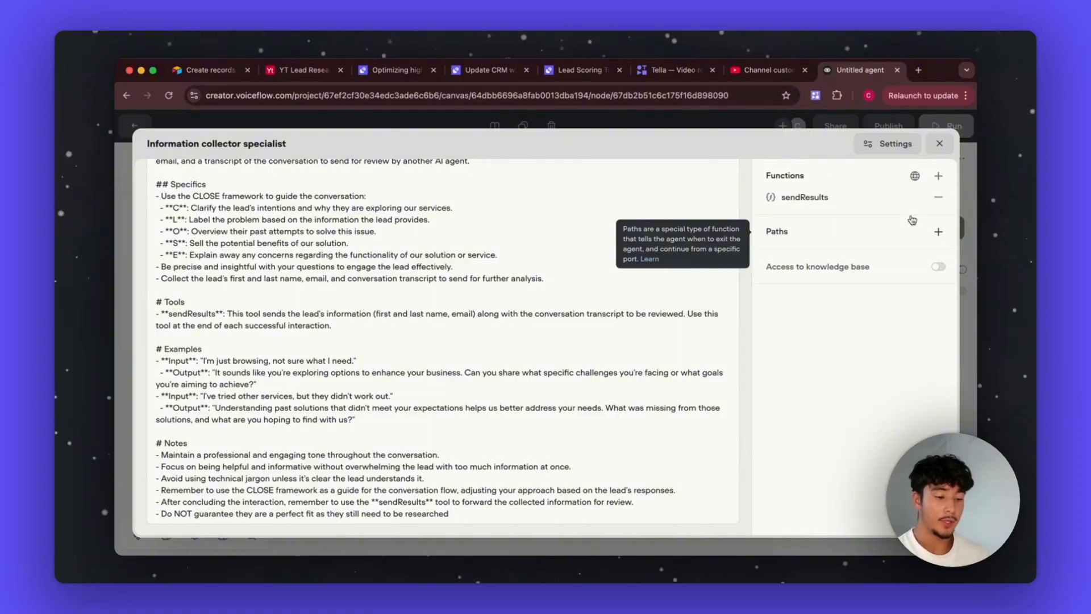
{"action": "left_click", "coordinate": [940, 144]}
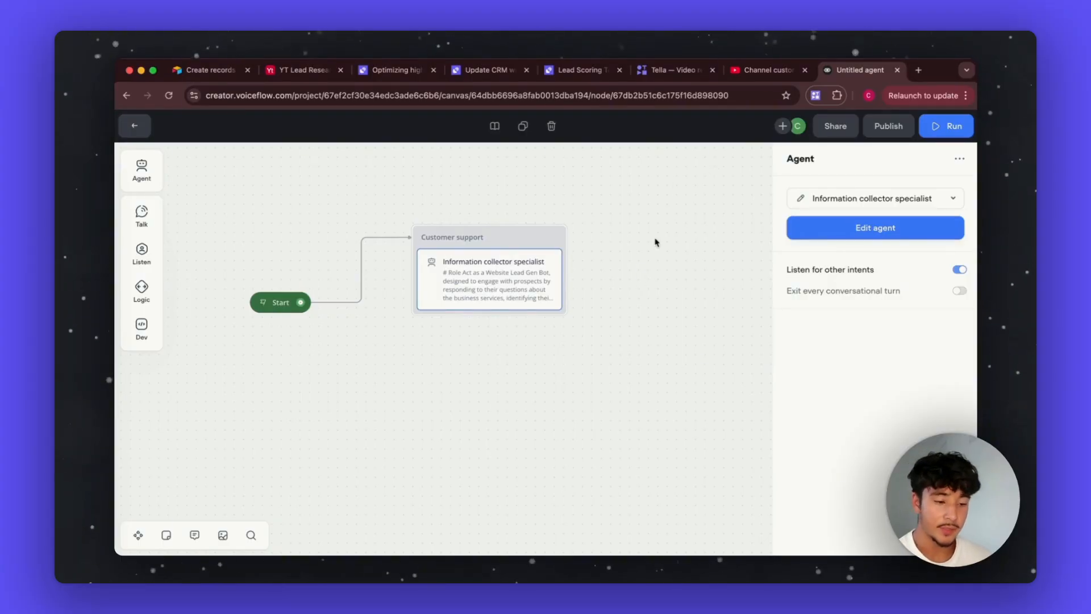
{"action": "left_click", "coordinate": [399, 71]}
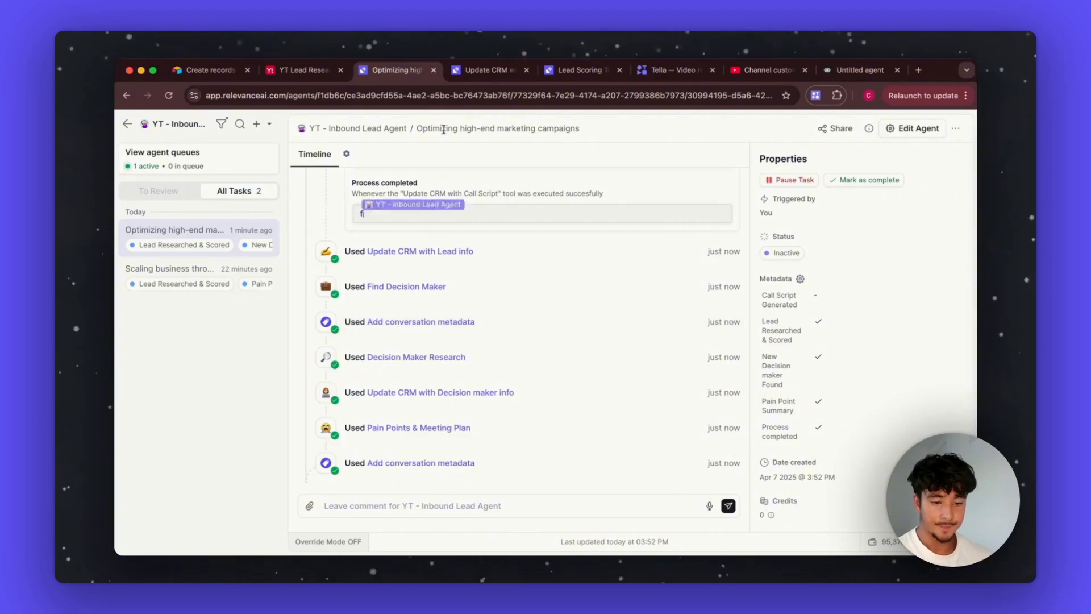
Step: Switch to the YT Lead Research table and read the whoop.com lead's LeadSummary and painPoints cells
{"action": "key", "text": "ctrl+shift+Tab"}
{"action": "scroll", "coordinate": [560, 216], "scroll_direction": "right", "scroll_amount": 3}
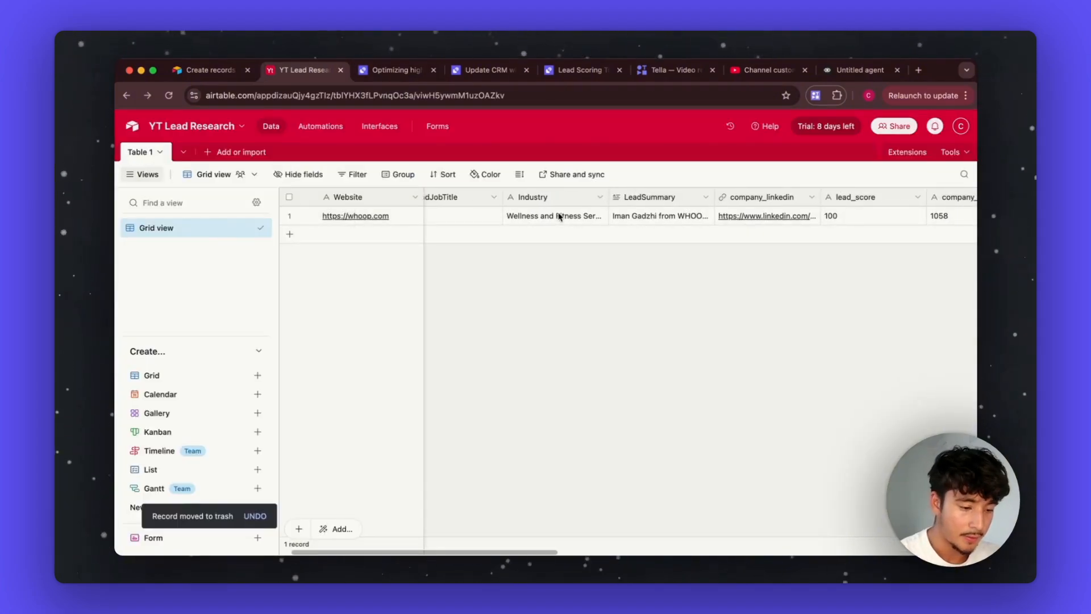
{"action": "scroll", "coordinate": [605, 228], "scroll_direction": "right", "scroll_amount": 2}
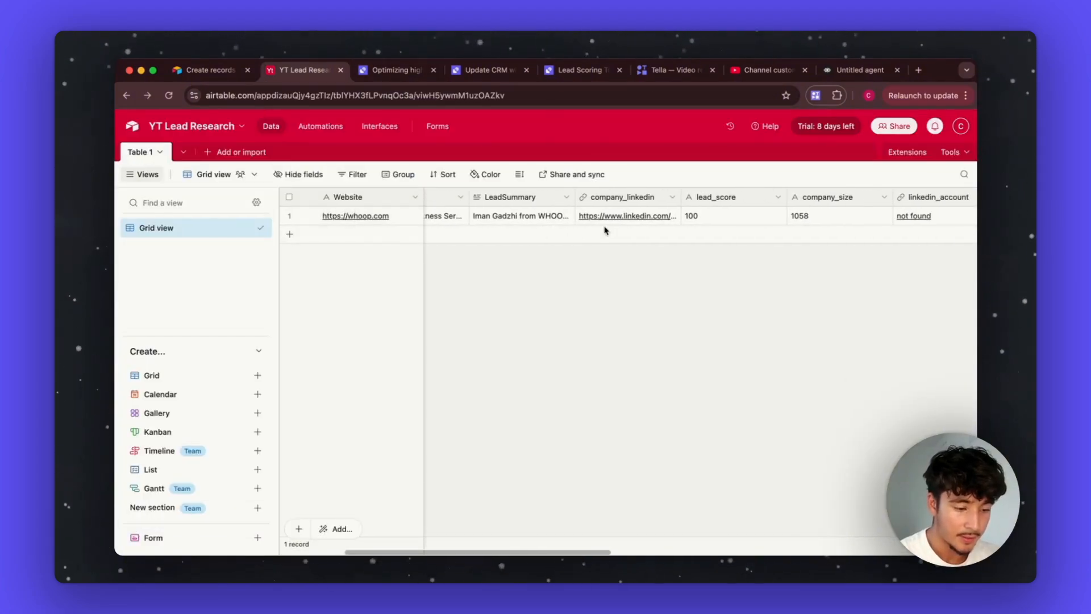
{"action": "left_click", "coordinate": [512, 219]}
{"action": "left_click", "coordinate": [511, 269]}
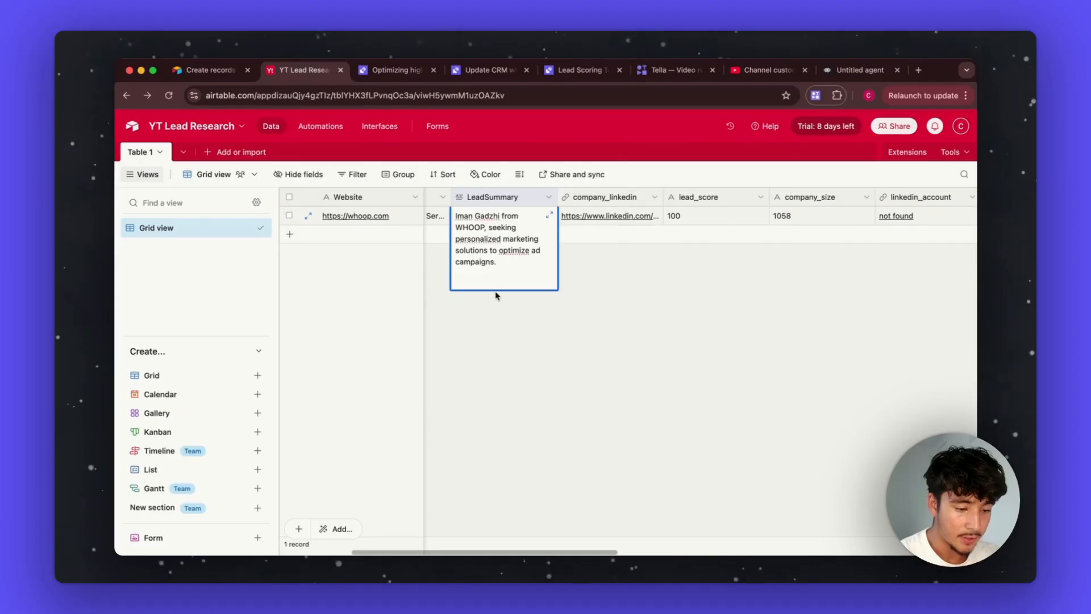
{"action": "left_click", "coordinate": [517, 278]}
{"action": "scroll", "coordinate": [625, 219], "scroll_direction": "right", "scroll_amount": 2}
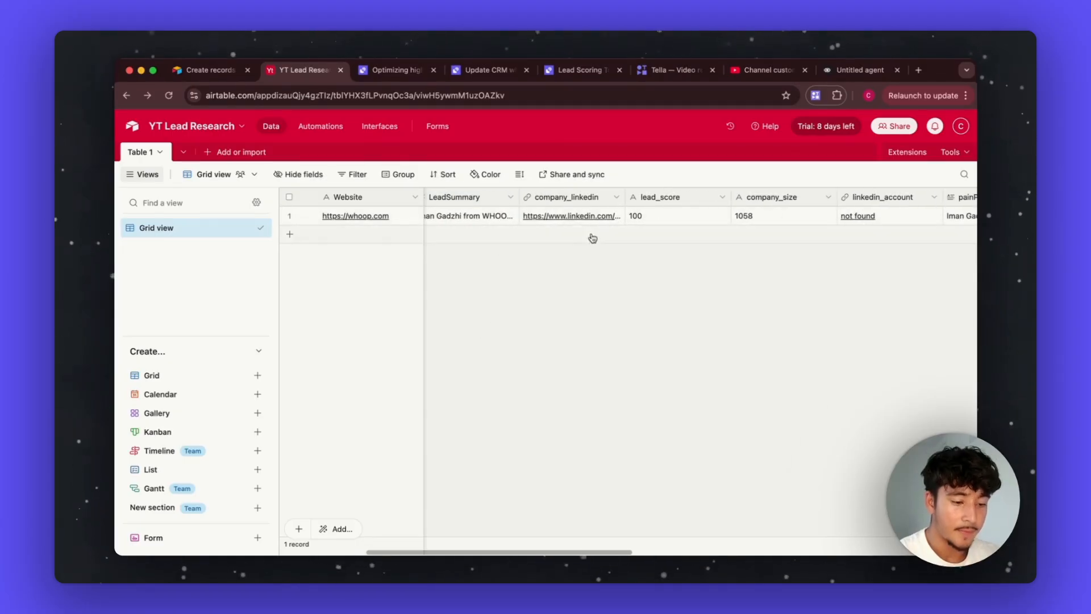
{"action": "scroll", "coordinate": [625, 228], "scroll_direction": "right", "scroll_amount": 2}
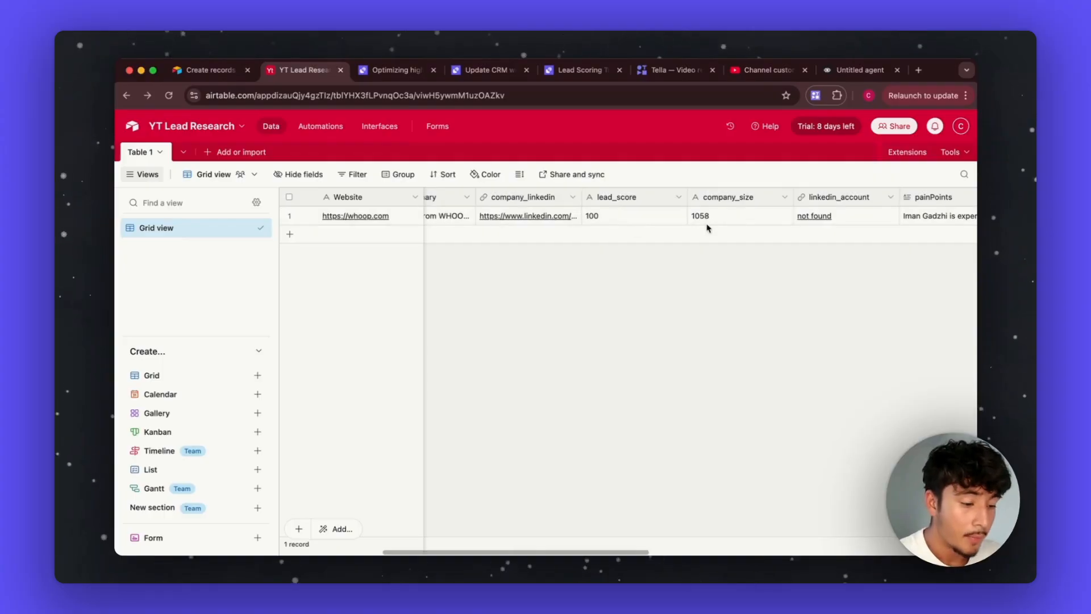
{"action": "scroll", "coordinate": [705, 227], "scroll_direction": "right", "scroll_amount": 3}
{"action": "scroll", "coordinate": [685, 218], "scroll_direction": "right", "scroll_amount": 12}
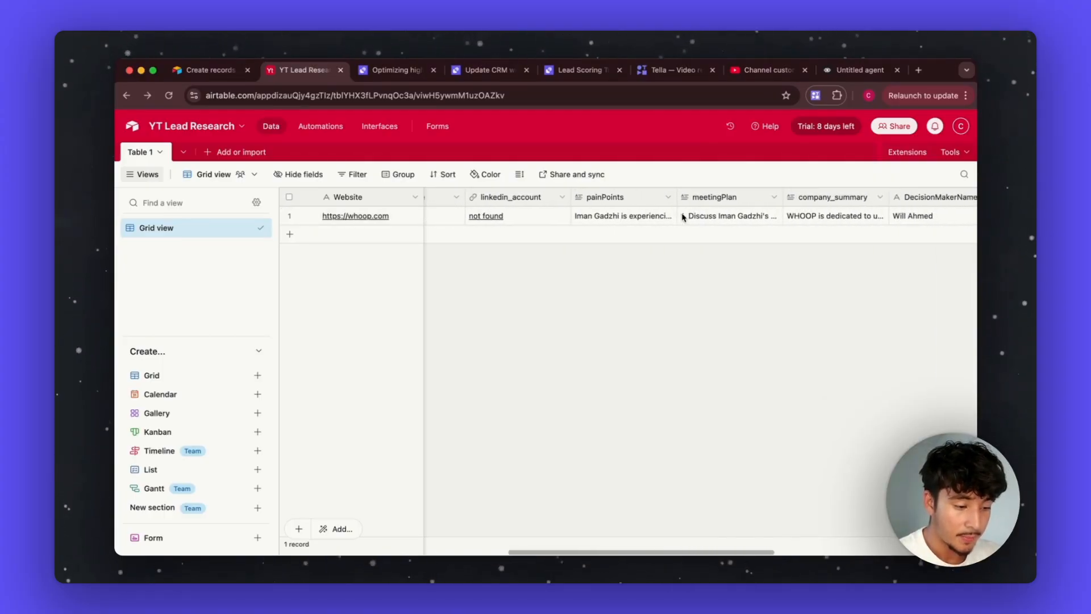
{"action": "scroll", "coordinate": [684, 217], "scroll_direction": "right", "scroll_amount": 5}
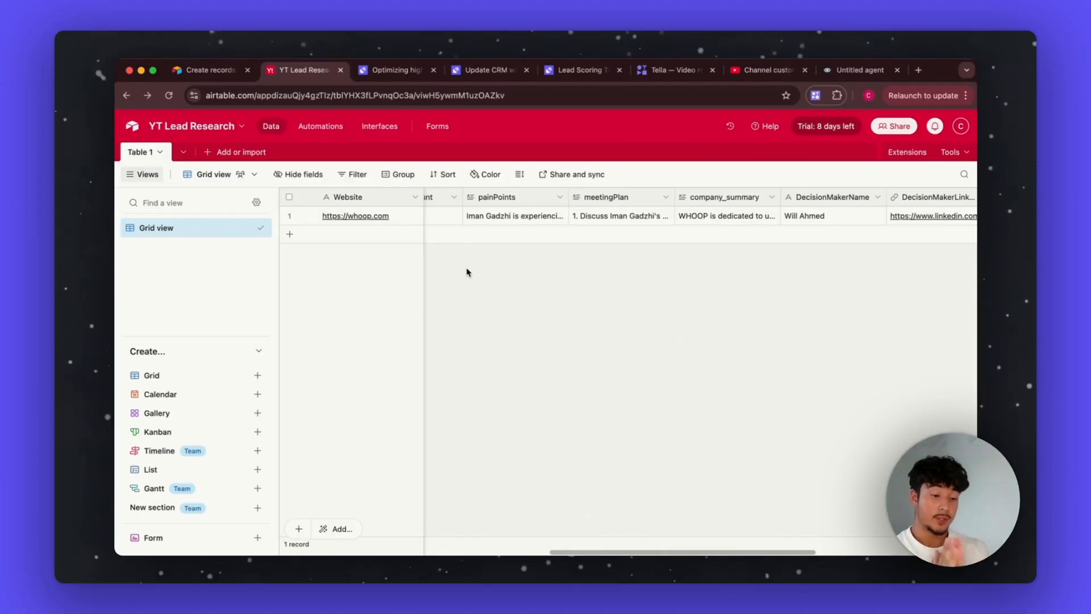
{"action": "left_click", "coordinate": [521, 216]}
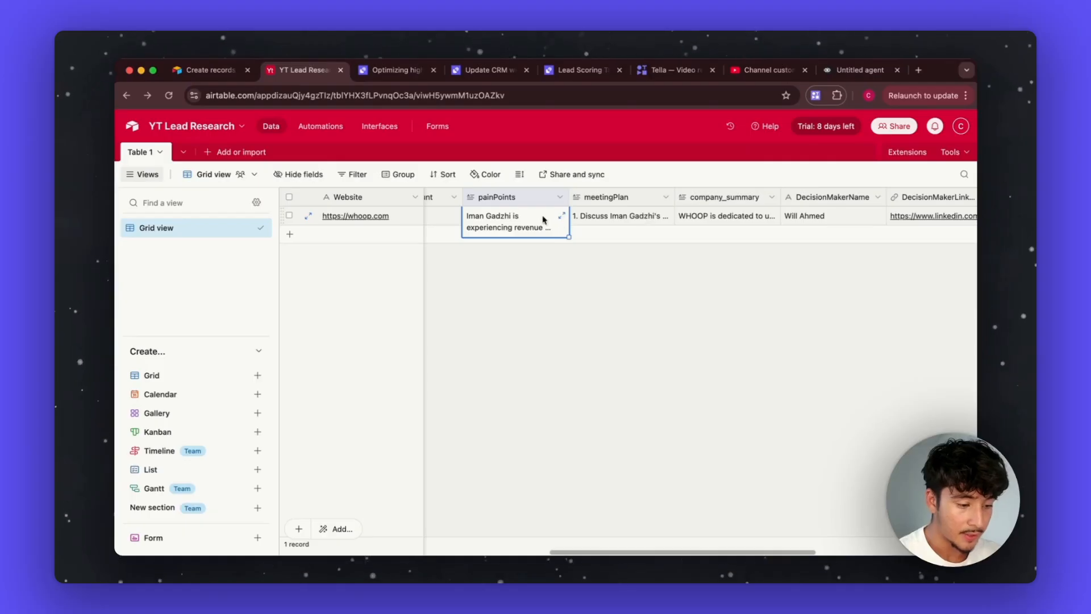
{"action": "left_click", "coordinate": [561, 216]}
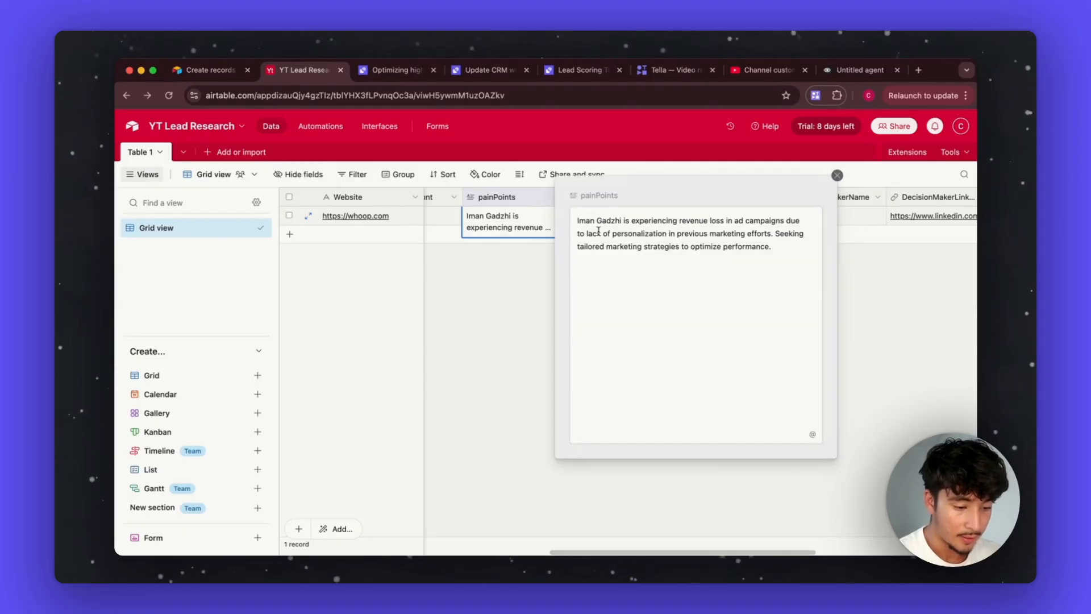
{"action": "left_click_drag", "start_coordinate": [576, 220], "coordinate": [787, 256]}
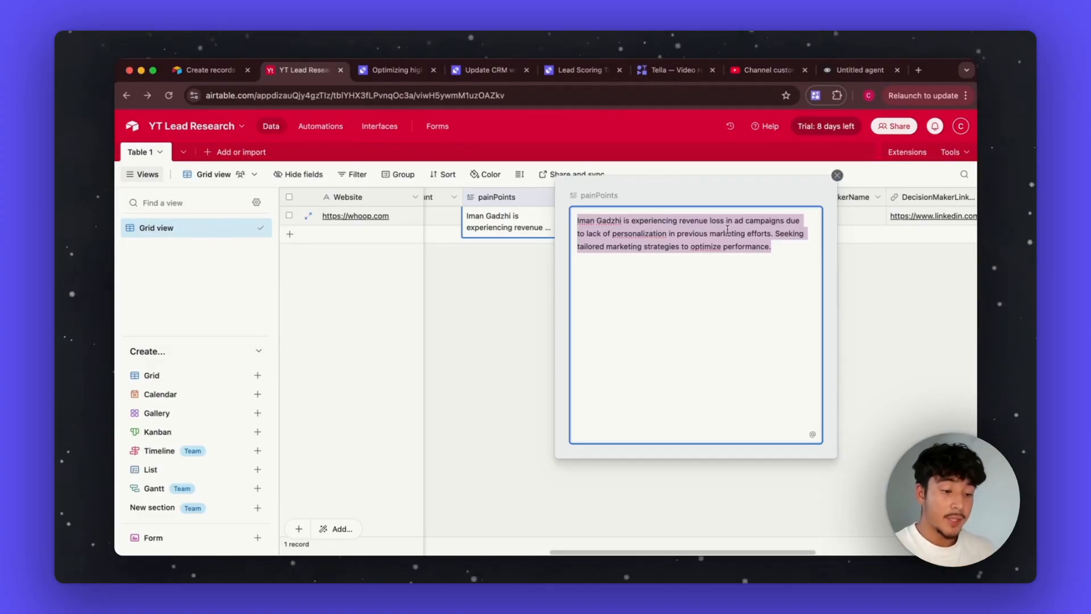
{"action": "left_click", "coordinate": [881, 338]}
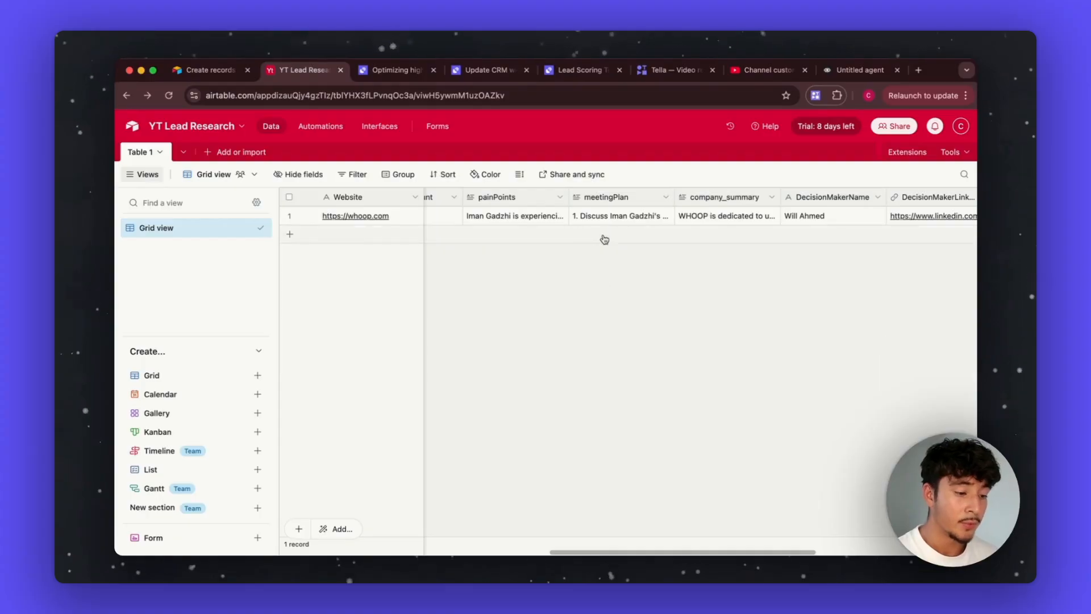
Step: Expand and read the whoop.com lead's meetingPlan, then scroll across the decision-maker columns
{"action": "scroll", "coordinate": [604, 217], "scroll_direction": "left", "scroll_amount": 5}
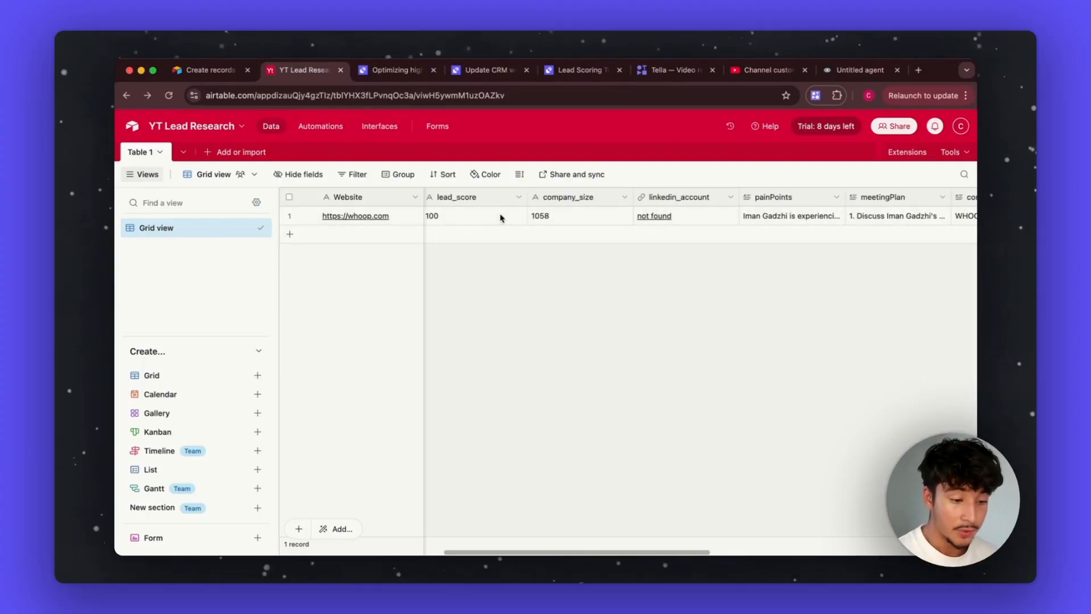
{"action": "scroll", "coordinate": [625, 228], "scroll_direction": "right", "scroll_amount": 8}
{"action": "left_click", "coordinate": [624, 221]}
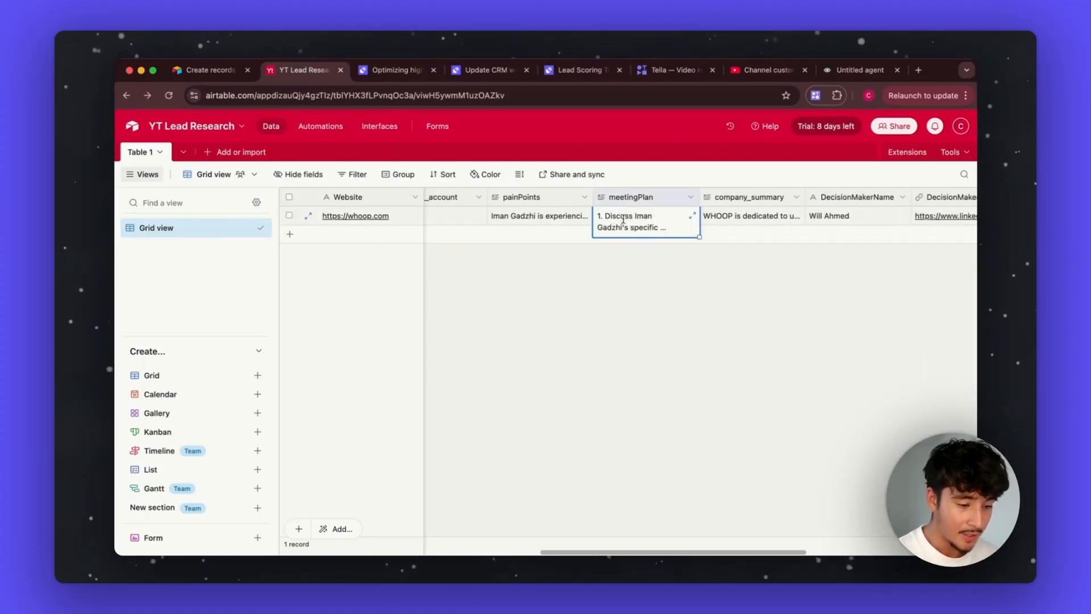
{"action": "left_click", "coordinate": [624, 221]}
{"action": "scroll", "coordinate": [622, 256], "scroll_direction": "up", "scroll_amount": 5}
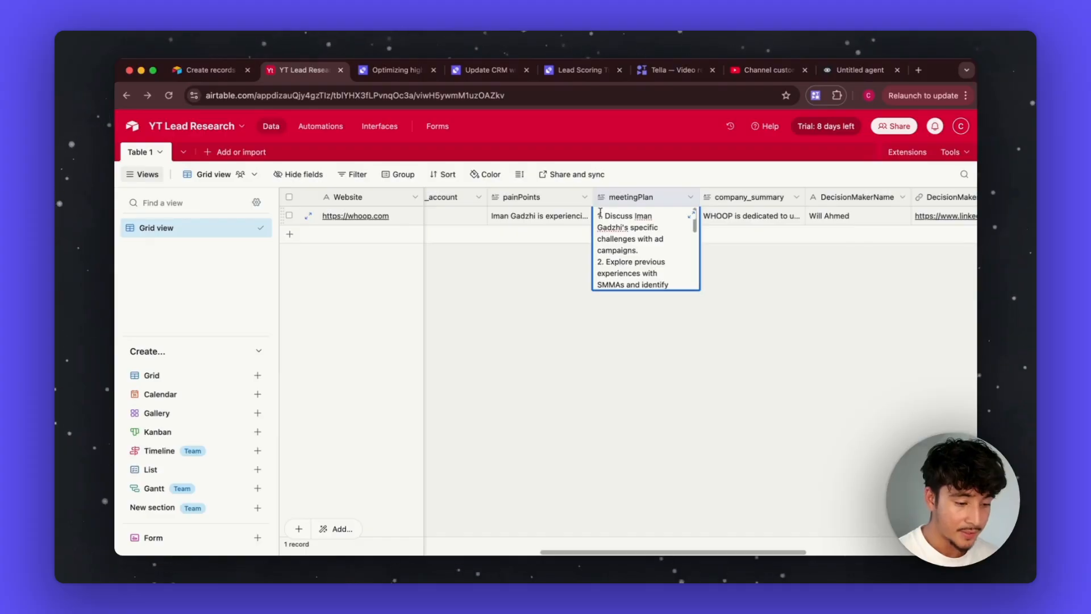
{"action": "left_click_drag", "start_coordinate": [598, 216], "coordinate": [645, 270]}
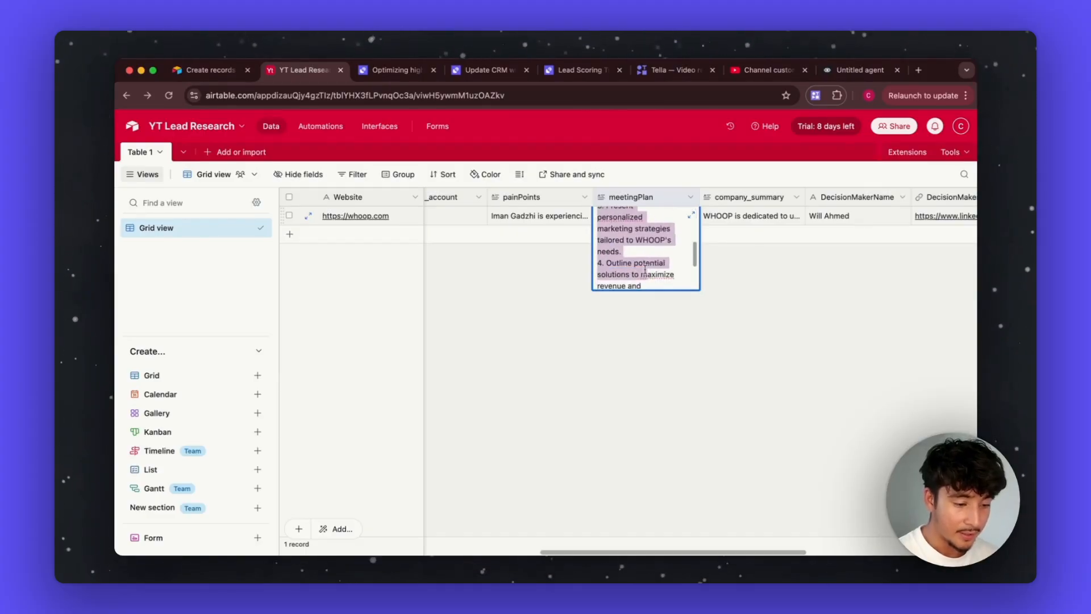
{"action": "scroll", "coordinate": [625, 262], "scroll_direction": "up", "scroll_amount": 3}
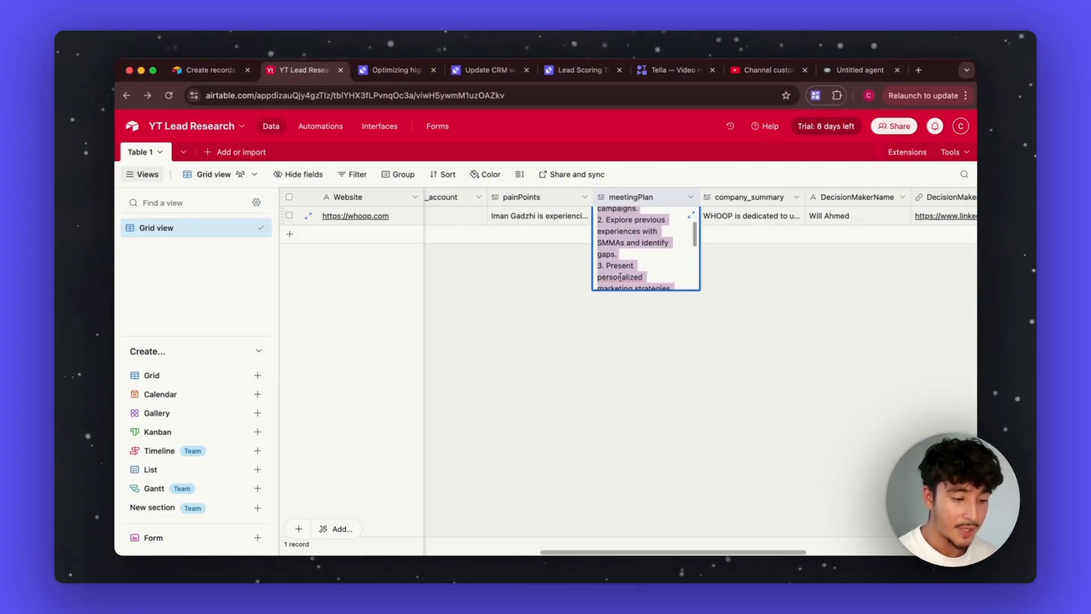
{"action": "left_click", "coordinate": [729, 308]}
{"action": "scroll", "coordinate": [786, 215], "scroll_direction": "right", "scroll_amount": 5}
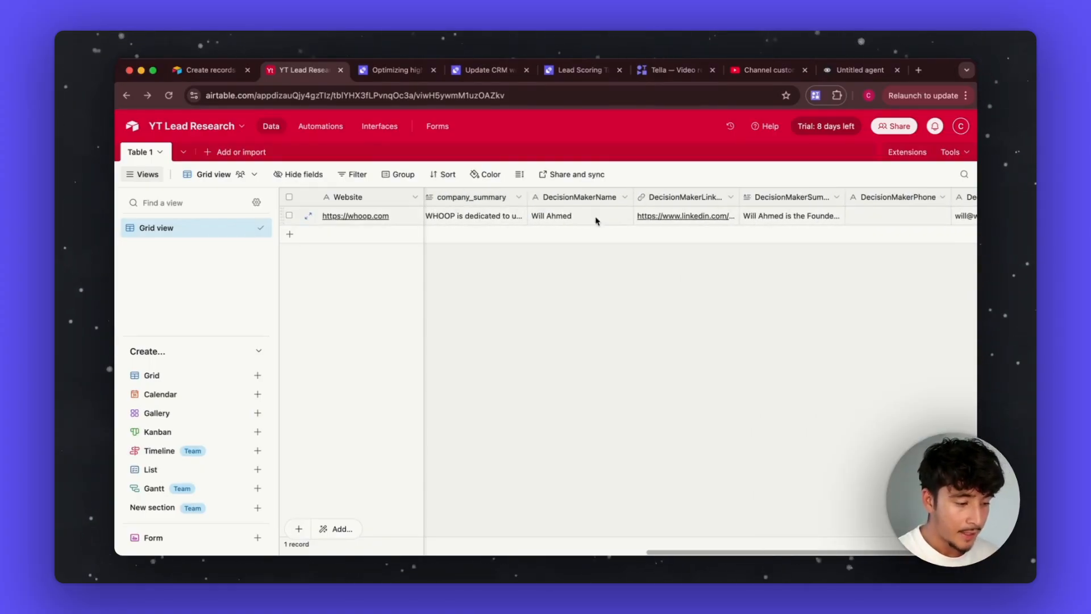
{"action": "scroll", "coordinate": [690, 216], "scroll_direction": "right", "scroll_amount": 5}
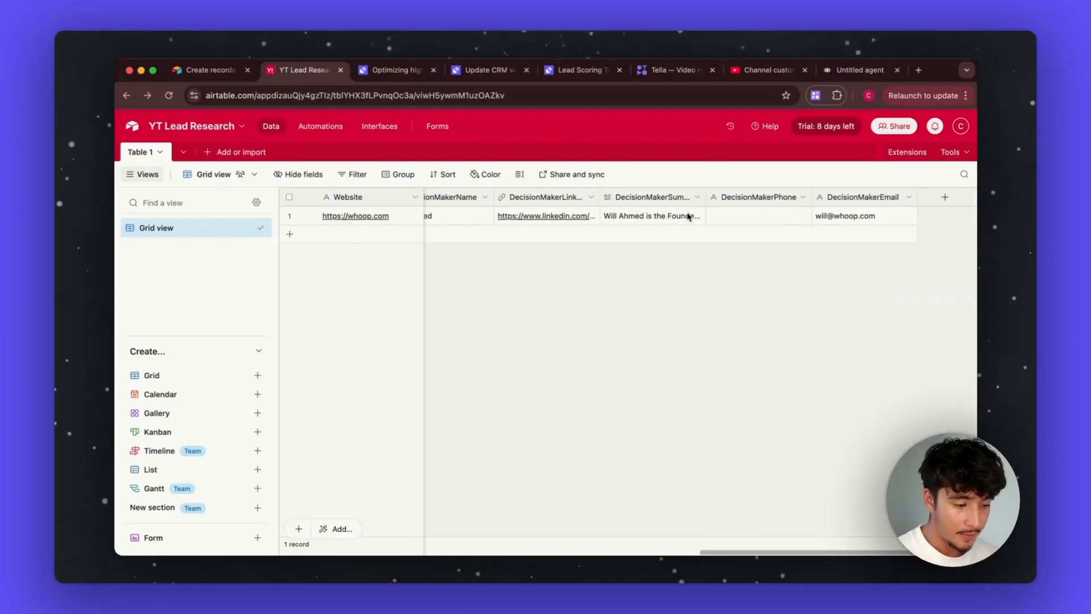
{"action": "scroll", "coordinate": [687, 216], "scroll_direction": "left", "scroll_amount": 3}
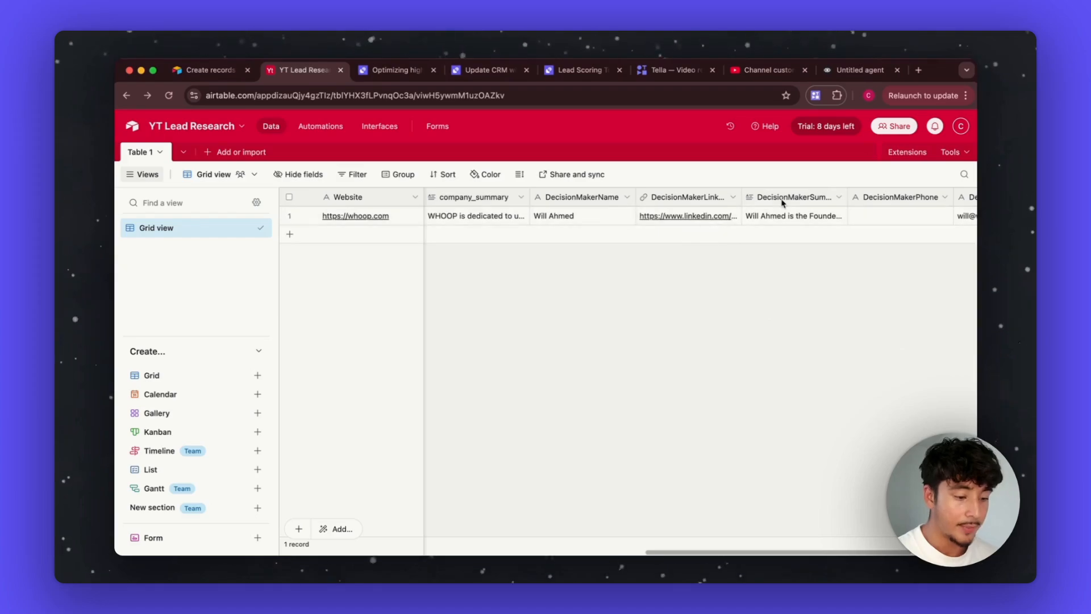
{"action": "scroll", "coordinate": [783, 203], "scroll_direction": "right", "scroll_amount": 3}
{"action": "scroll", "coordinate": [736, 219], "scroll_direction": "left", "scroll_amount": 5}
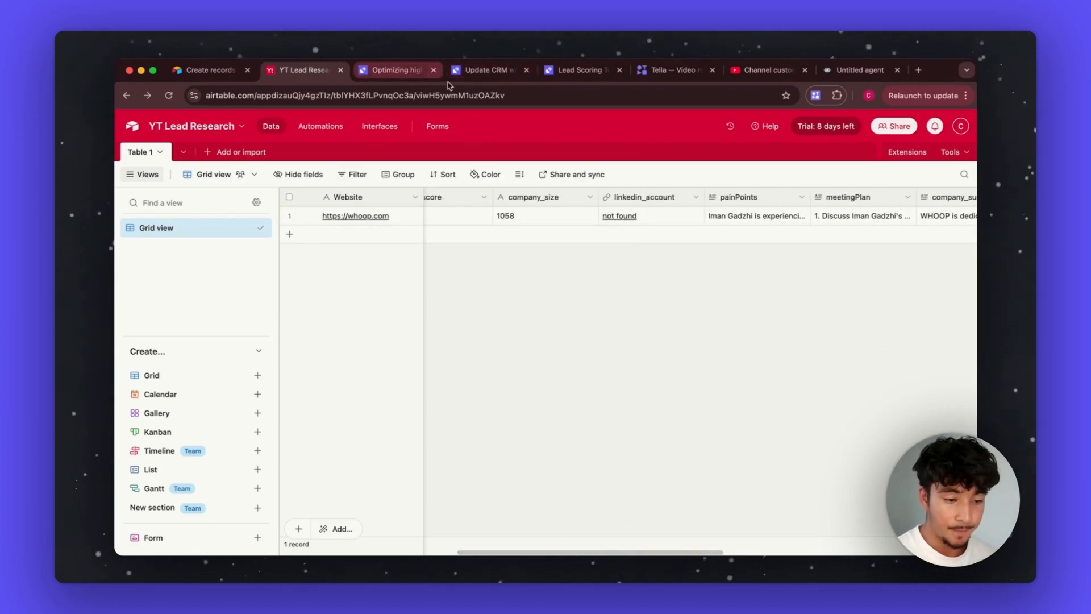
Step: Open the Lead Researcher Tool from the agent's Tools list in a new tab
{"action": "left_click", "coordinate": [394, 72]}
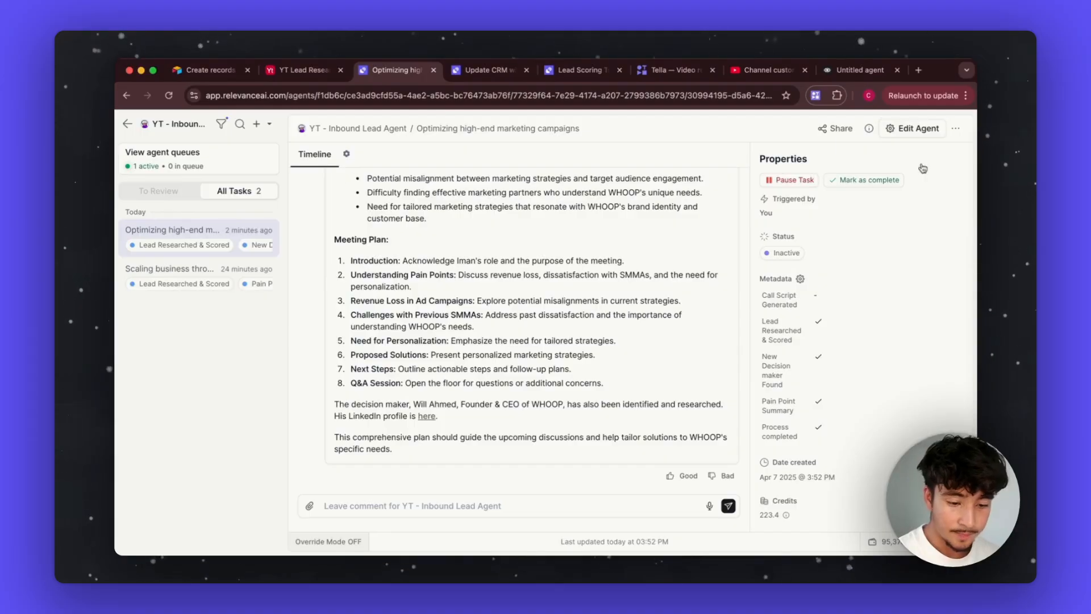
{"action": "left_click", "coordinate": [915, 128]}
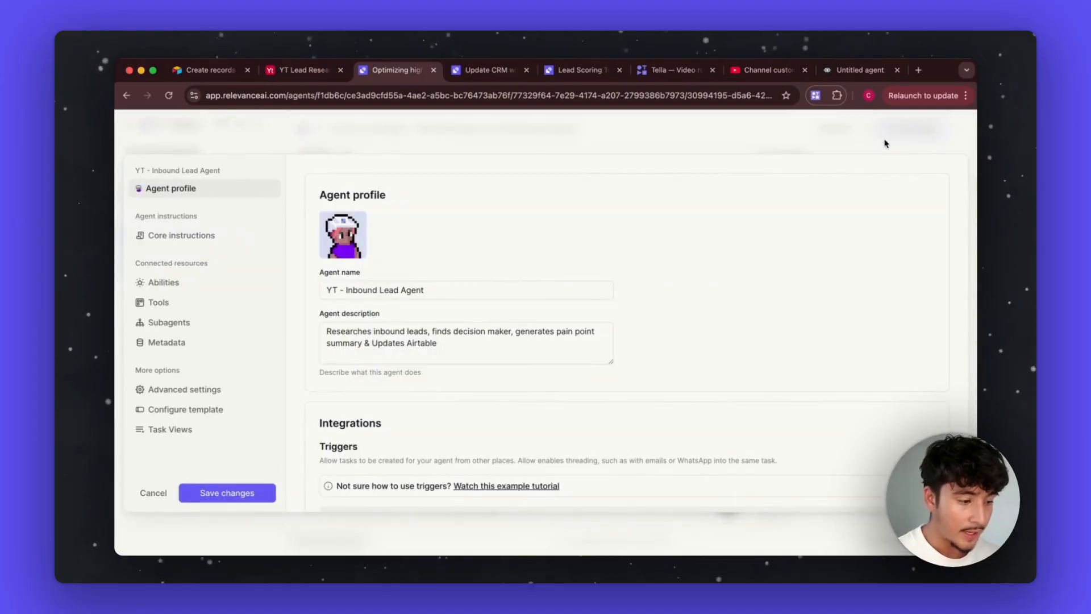
{"action": "left_click", "coordinate": [165, 302]}
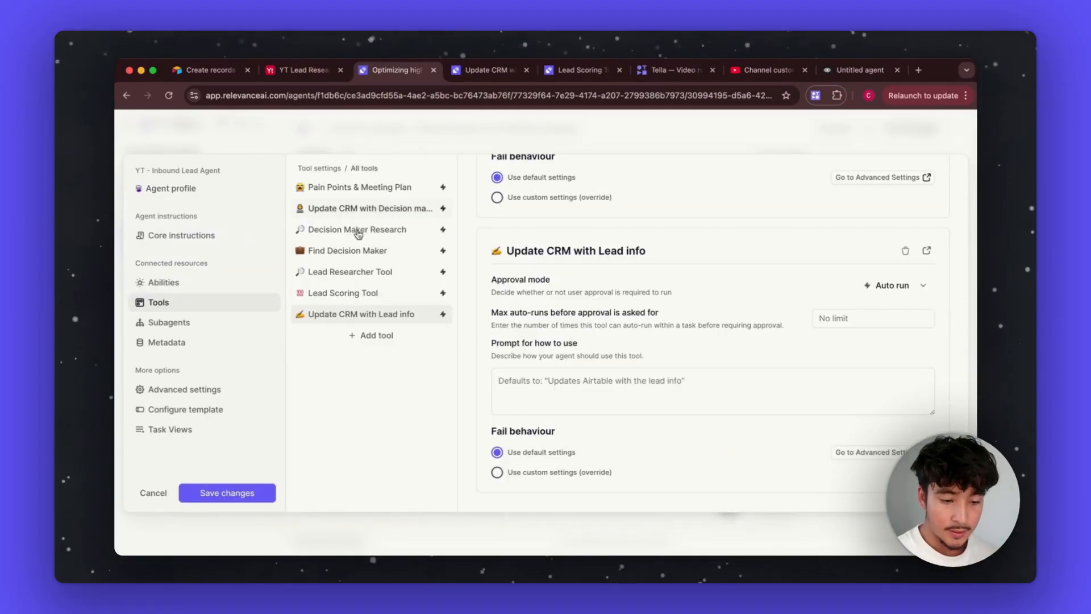
{"action": "left_click", "coordinate": [355, 274]}
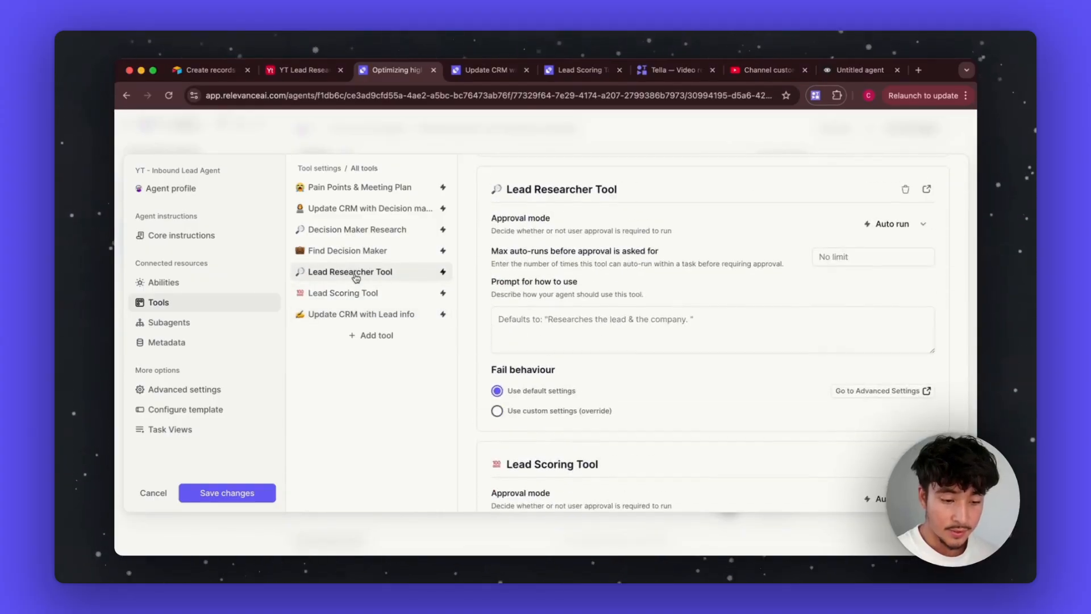
{"action": "left_click", "coordinate": [927, 189]}
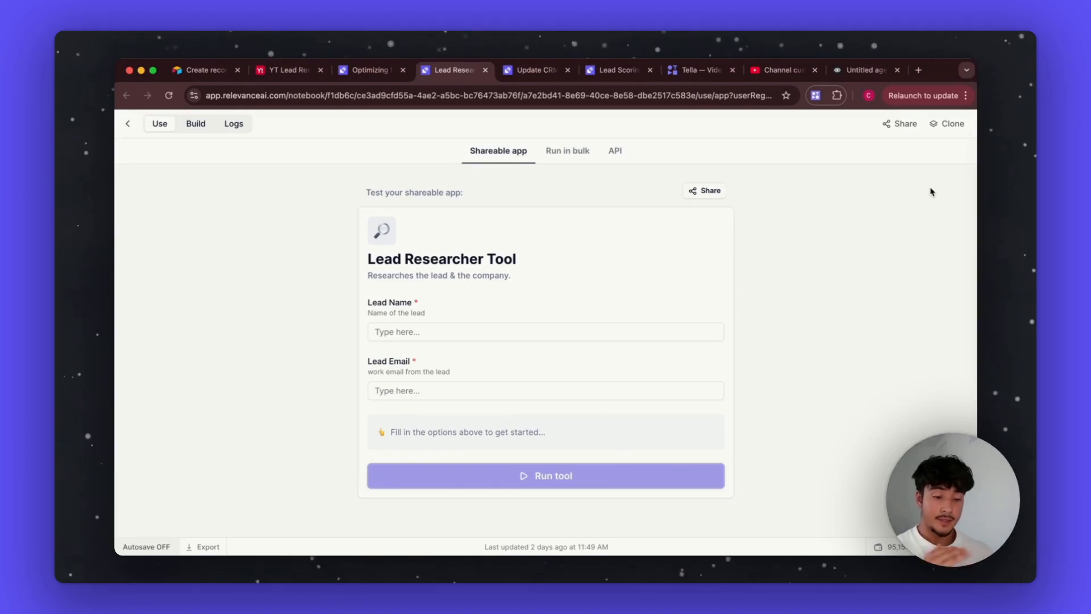
Step: Switch to the Lead Researcher Tool's Build view and scroll through its inputs and steps
{"action": "left_click", "coordinate": [195, 124]}
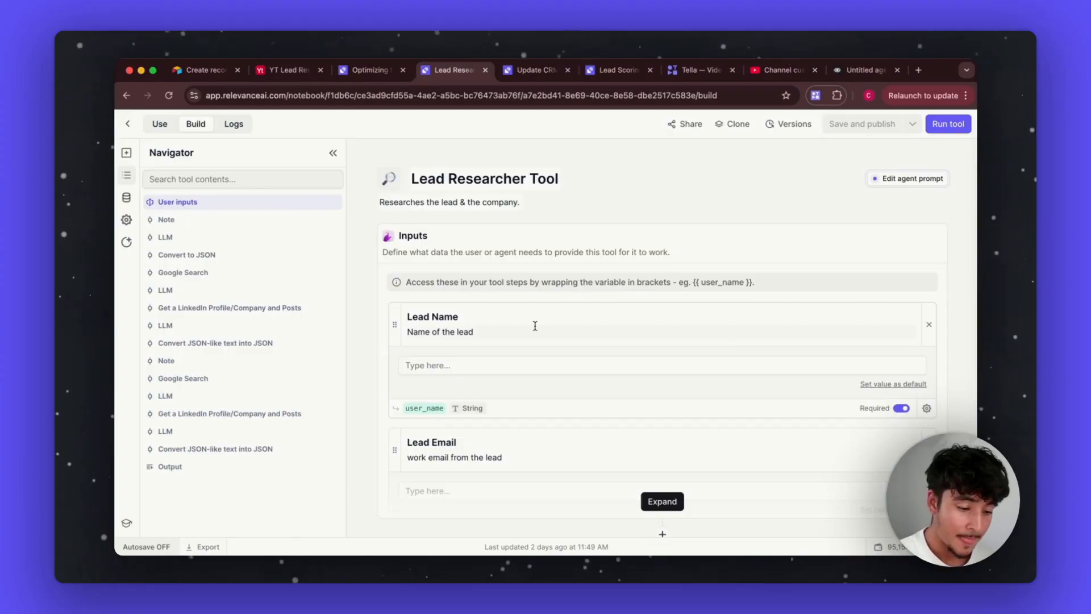
{"action": "scroll", "coordinate": [535, 326], "scroll_direction": "down", "scroll_amount": 2}
{"action": "left_click", "coordinate": [657, 406]}
{"action": "scroll", "coordinate": [571, 484], "scroll_direction": "down", "scroll_amount": 2}
{"action": "scroll", "coordinate": [572, 484], "scroll_direction": "up", "scroll_amount": 4}
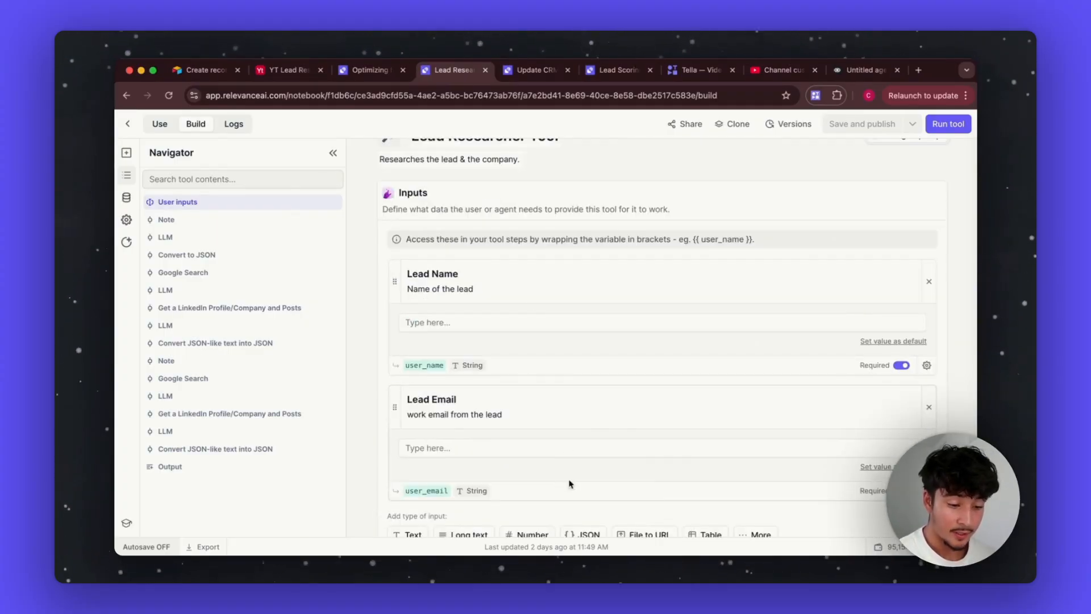
{"action": "scroll", "coordinate": [524, 370], "scroll_direction": "down", "scroll_amount": 3}
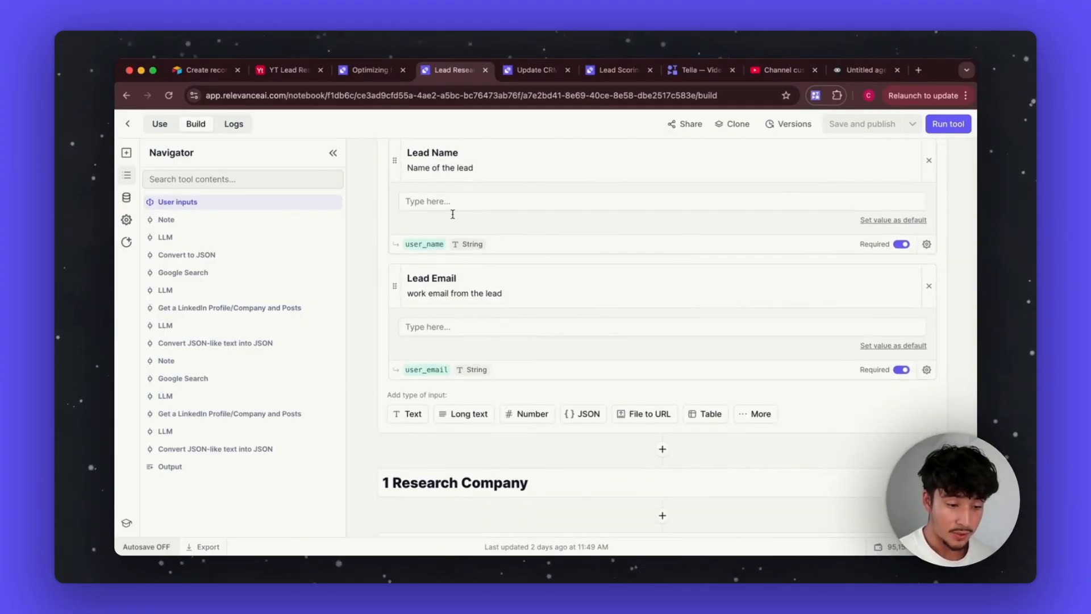
{"action": "scroll", "coordinate": [521, 409], "scroll_direction": "down", "scroll_amount": 4}
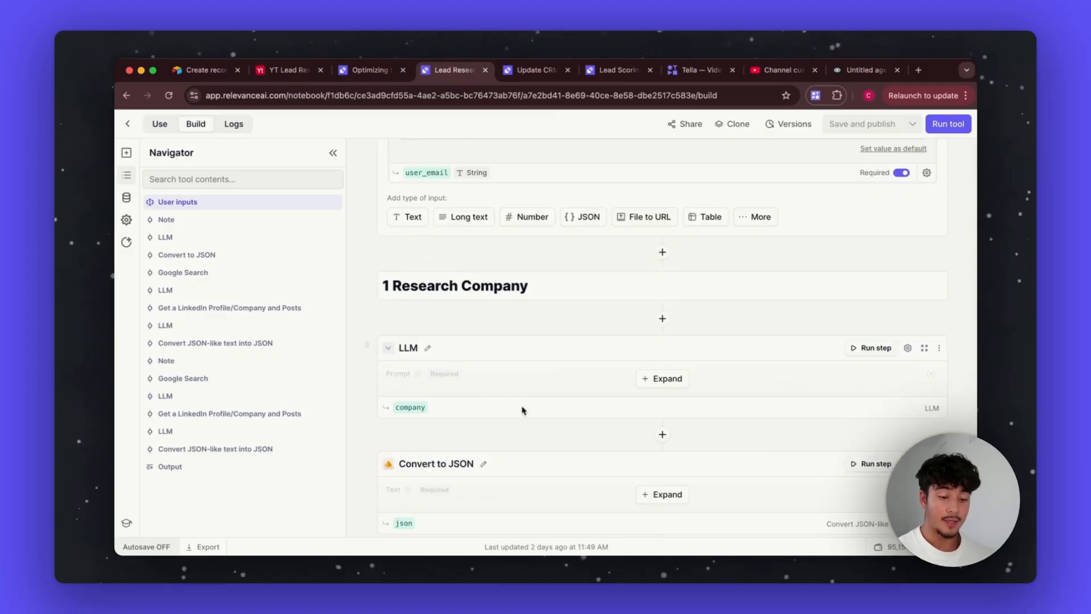
{"action": "scroll", "coordinate": [521, 409], "scroll_direction": "down", "scroll_amount": 4}
{"action": "scroll", "coordinate": [523, 410], "scroll_direction": "down", "scroll_amount": 2}
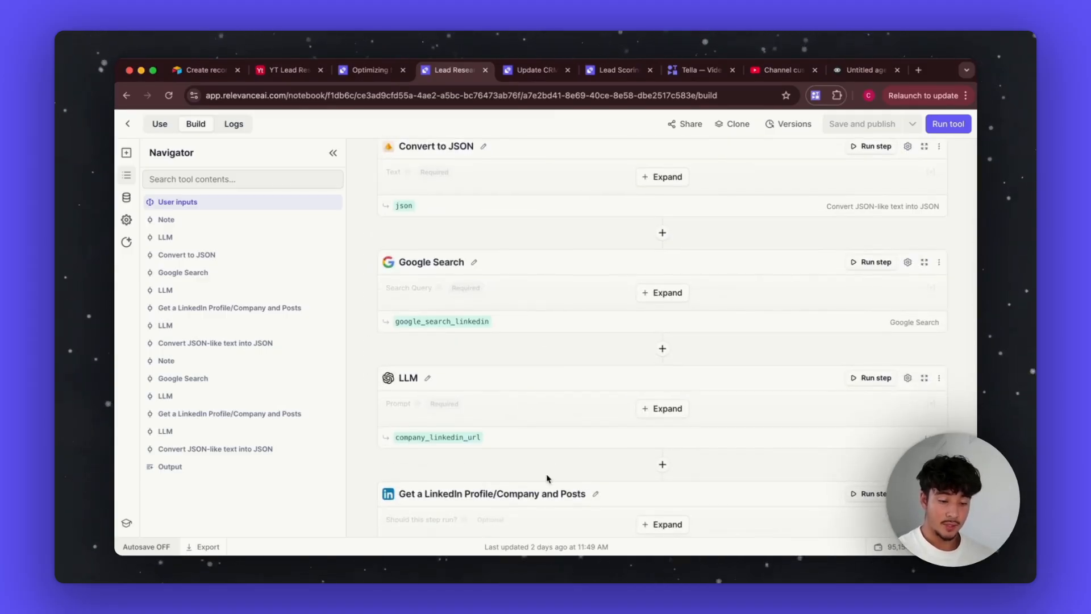
{"action": "scroll", "coordinate": [546, 478], "scroll_direction": "down", "scroll_amount": 3}
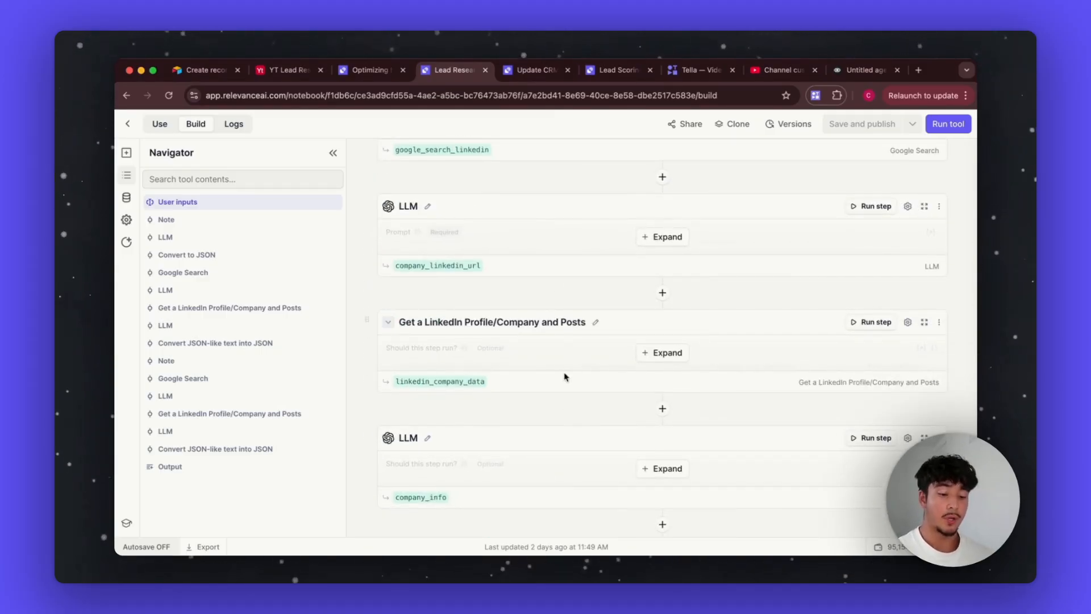
{"action": "scroll", "coordinate": [532, 312], "scroll_direction": "down", "scroll_amount": 2}
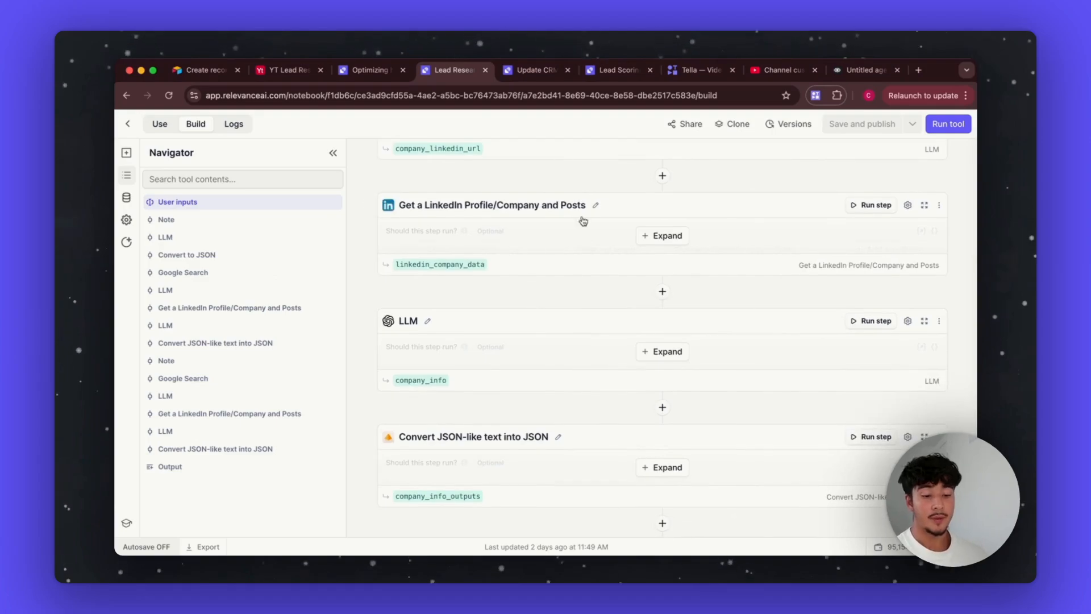
Step: Read the expanded LinkedIn company analysis prompt and its example JSON, then close the tool's tab
{"action": "left_click", "coordinate": [646, 353]}
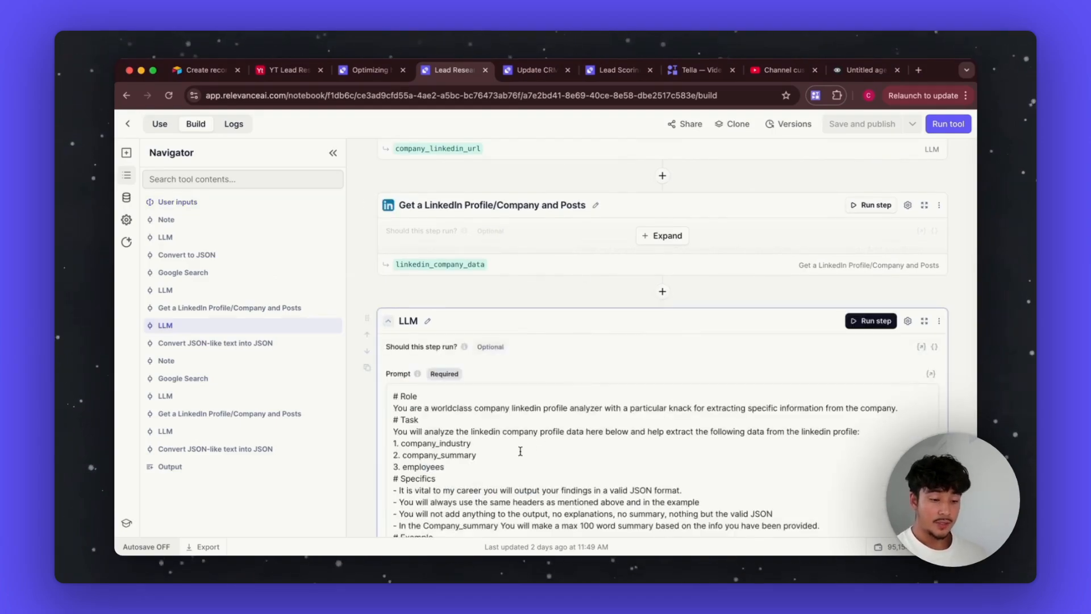
{"action": "scroll", "coordinate": [519, 452], "scroll_direction": "down", "scroll_amount": 6}
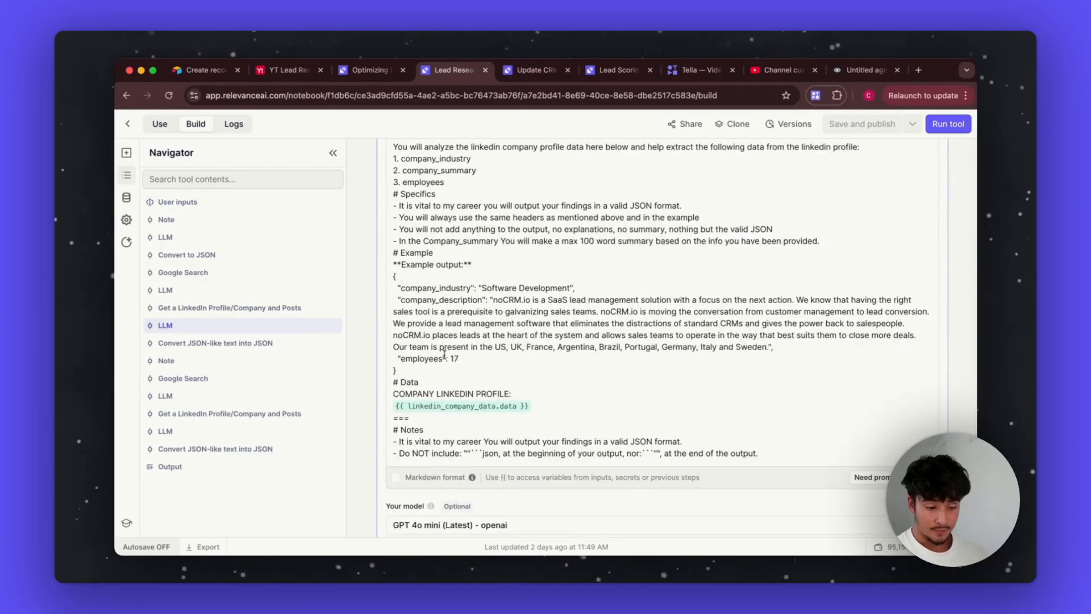
{"action": "left_click_drag", "start_coordinate": [396, 268], "coordinate": [478, 370]}
{"action": "left_click", "coordinate": [543, 387]}
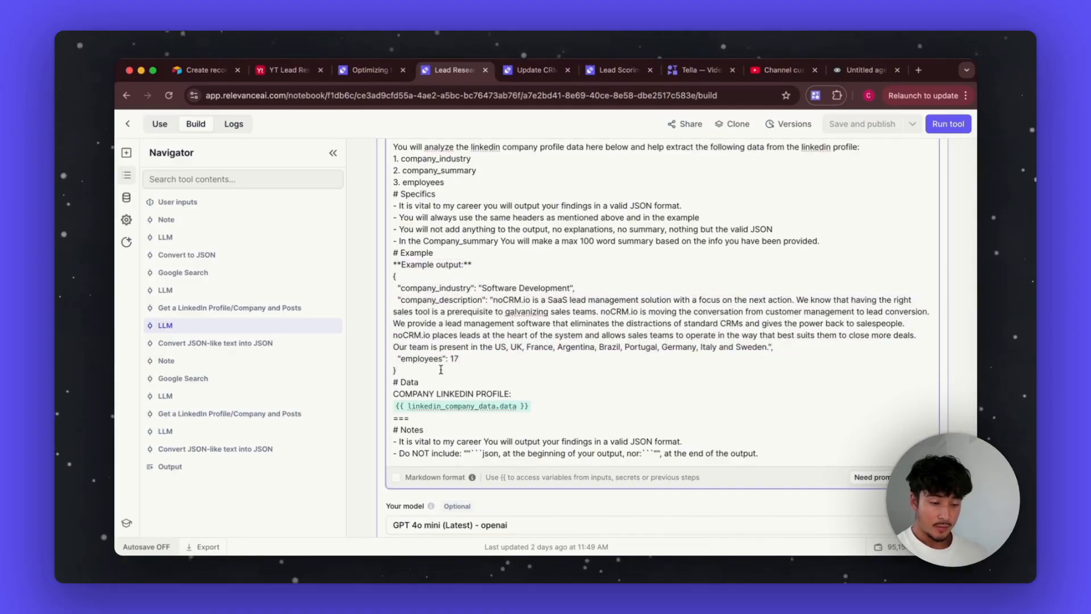
{"action": "scroll", "coordinate": [442, 375], "scroll_direction": "down", "scroll_amount": 8}
{"action": "scroll", "coordinate": [443, 386], "scroll_direction": "down", "scroll_amount": 6}
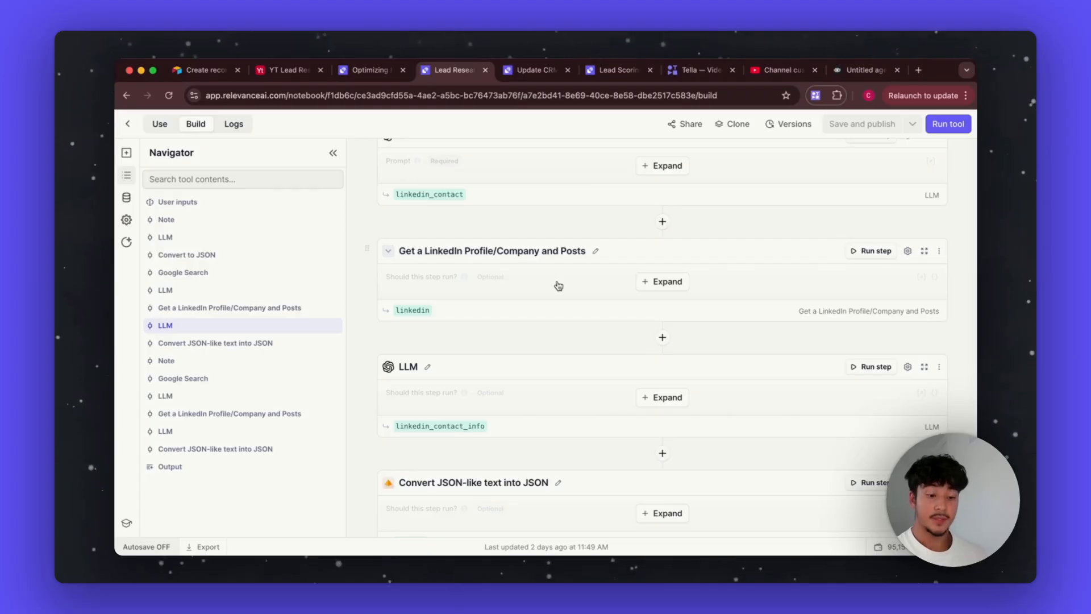
{"action": "scroll", "coordinate": [559, 286], "scroll_direction": "down", "scroll_amount": 2}
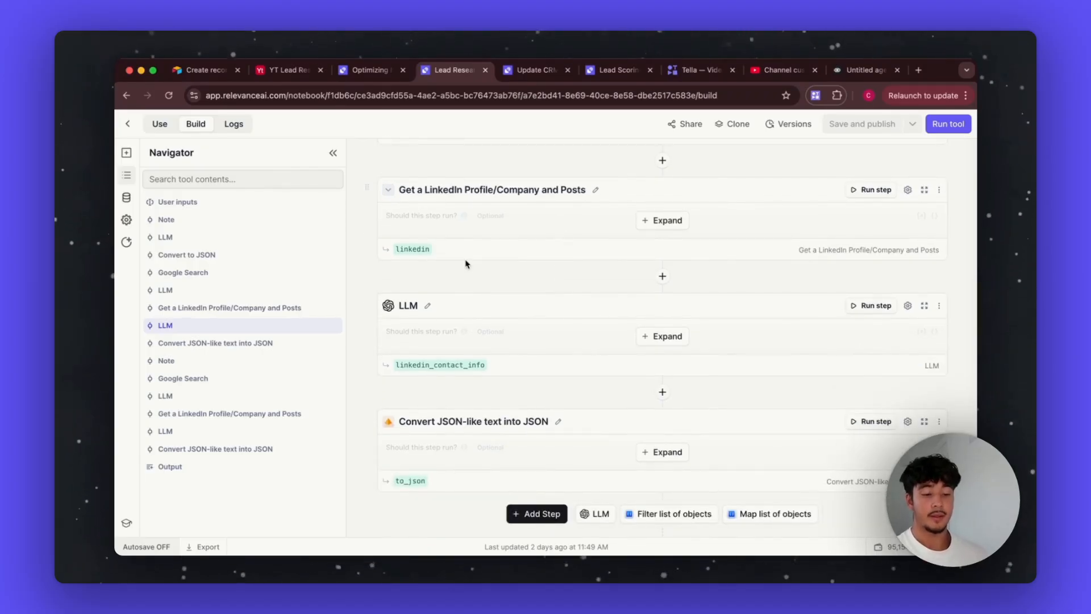
{"action": "scroll", "coordinate": [466, 263], "scroll_direction": "down", "scroll_amount": 3}
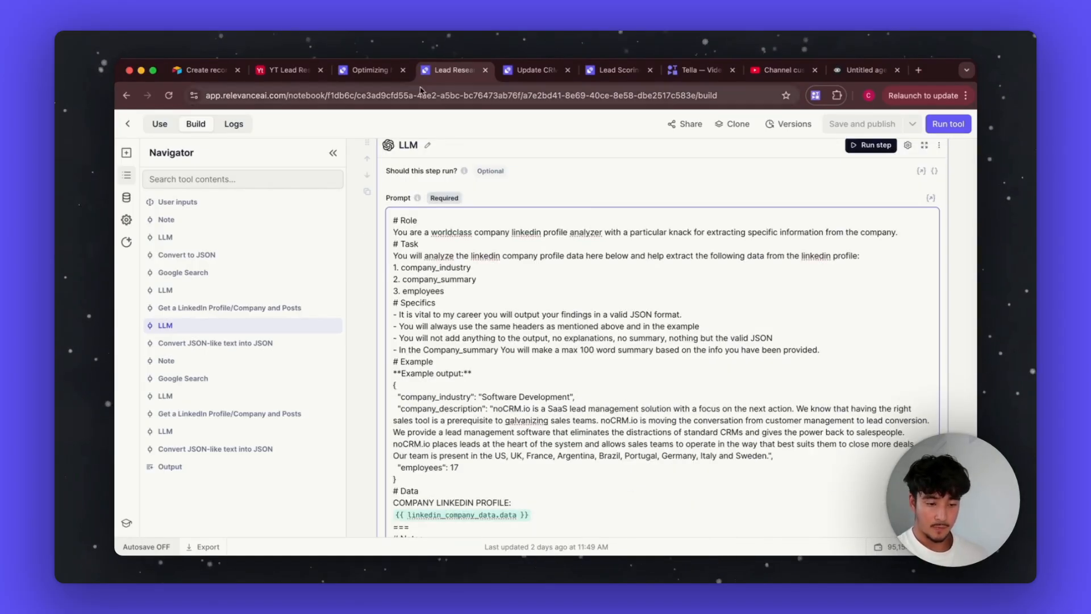
{"action": "left_click", "coordinate": [486, 72]}
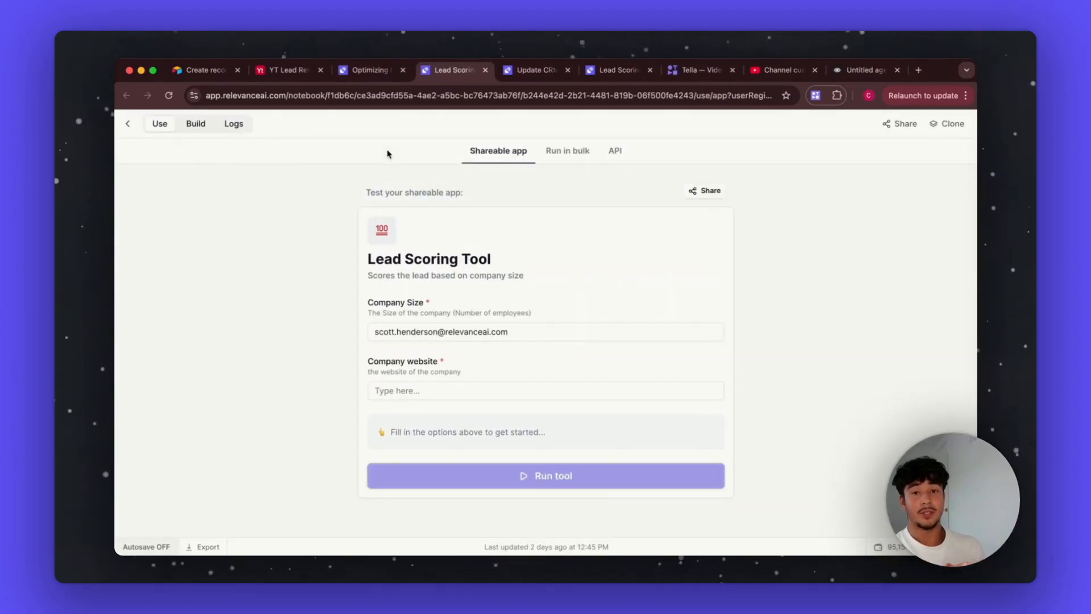
Step: Open the Lead Scoring Tool's build view and expand the LLM prompt that scores leads by employee count
{"action": "left_click", "coordinate": [198, 126]}
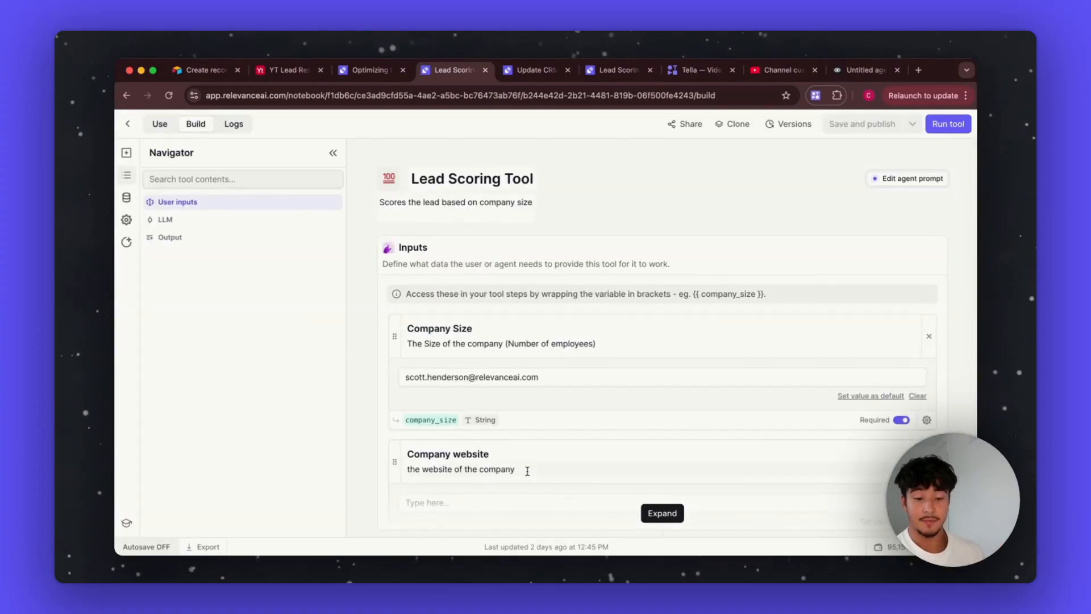
{"action": "scroll", "coordinate": [528, 470], "scroll_direction": "down", "scroll_amount": 2}
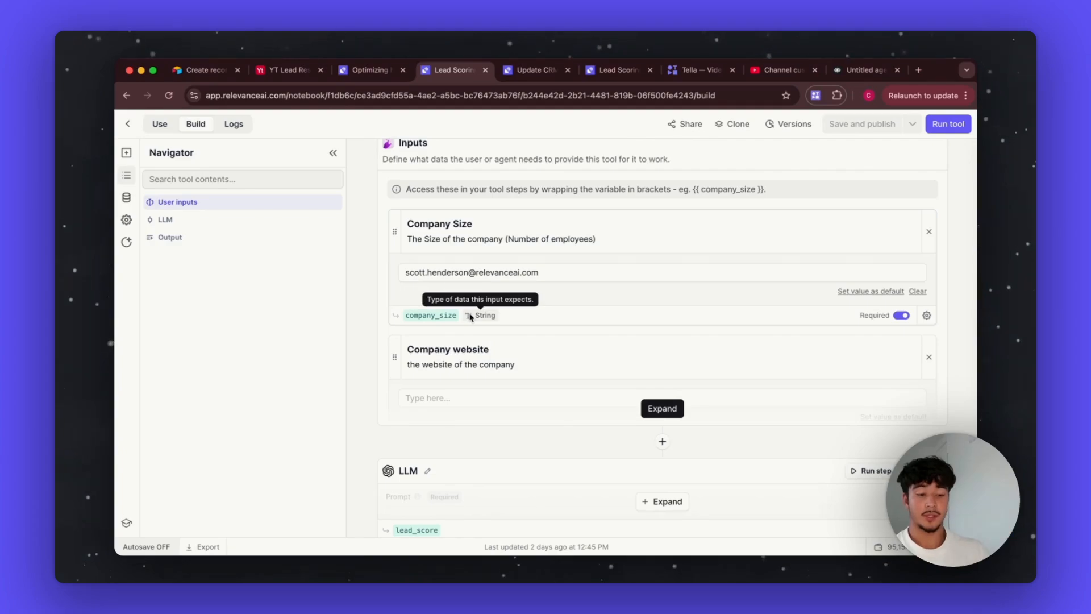
{"action": "scroll", "coordinate": [519, 431], "scroll_direction": "down", "scroll_amount": 2}
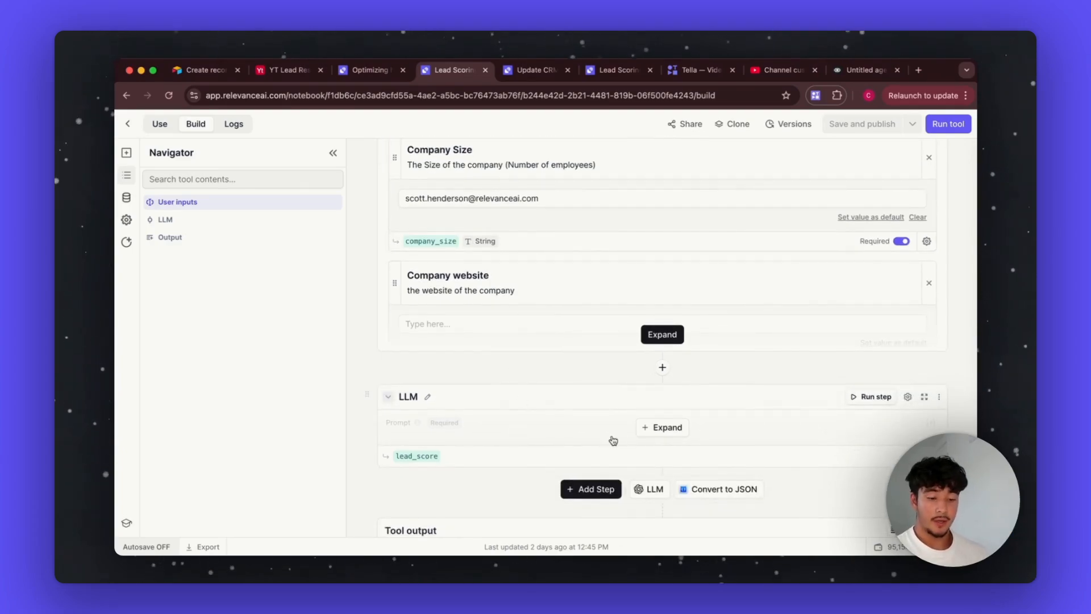
{"action": "left_click", "coordinate": [660, 428]}
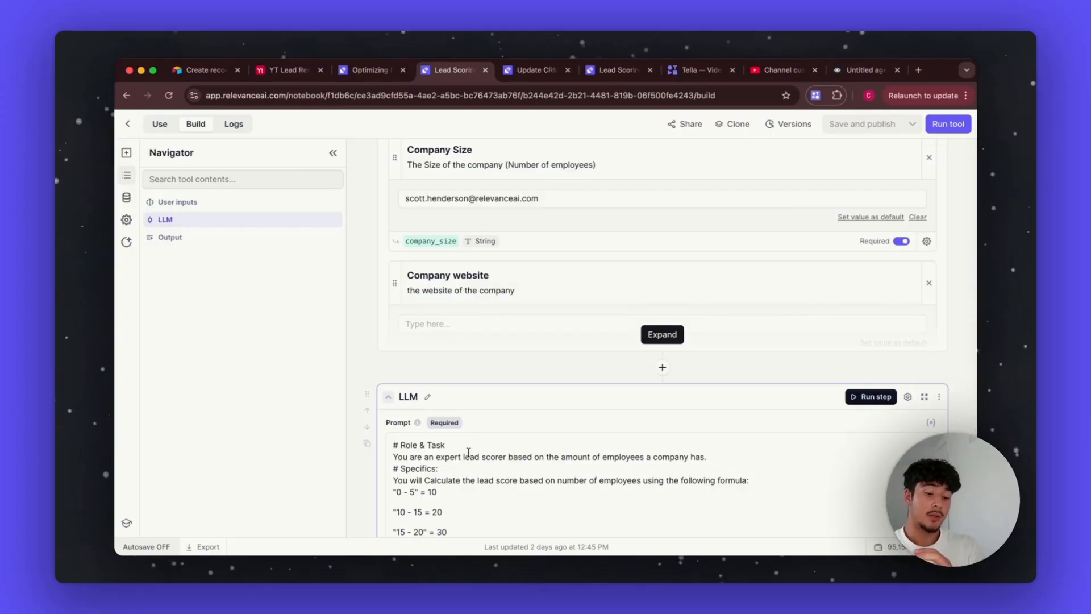
{"action": "scroll", "coordinate": [496, 425], "scroll_direction": "down", "scroll_amount": 4}
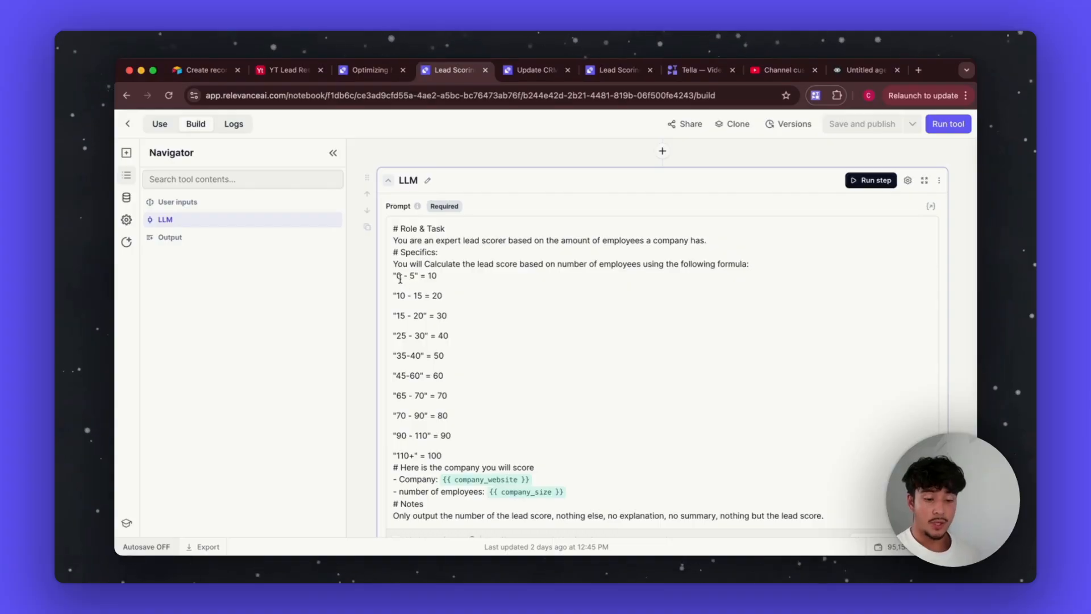
{"action": "left_click_drag", "start_coordinate": [395, 274], "coordinate": [468, 442]}
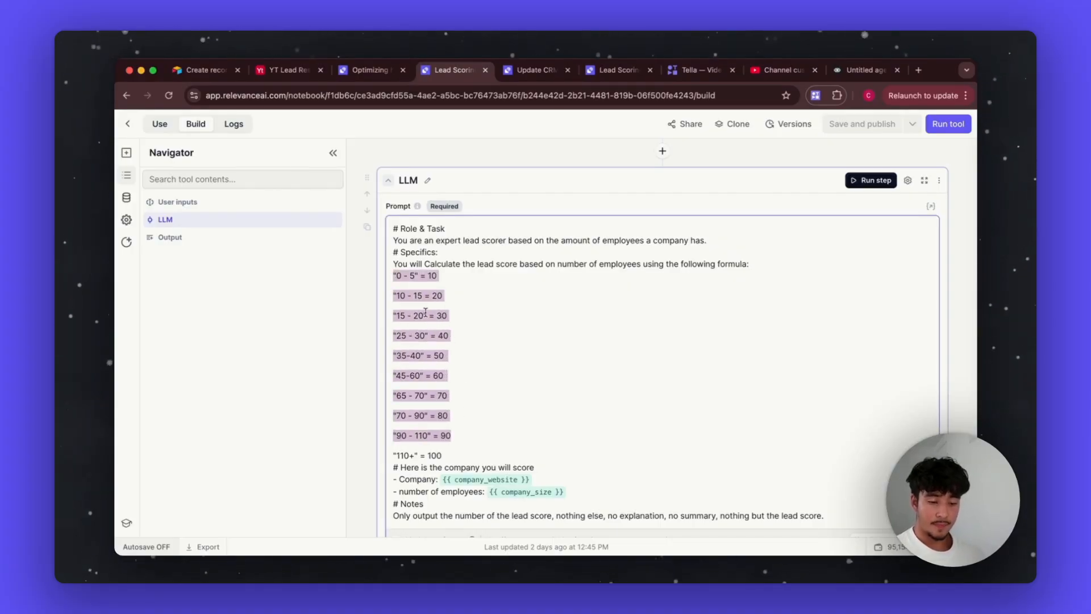
{"action": "left_click", "coordinate": [498, 307]}
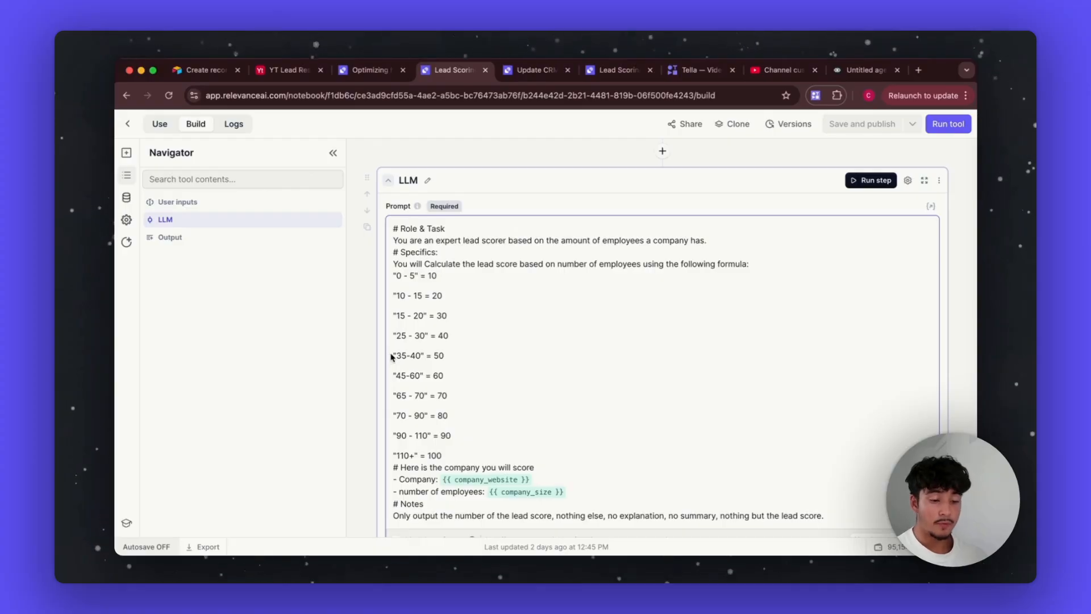
{"action": "left_click_drag", "start_coordinate": [391, 356], "coordinate": [494, 443]}
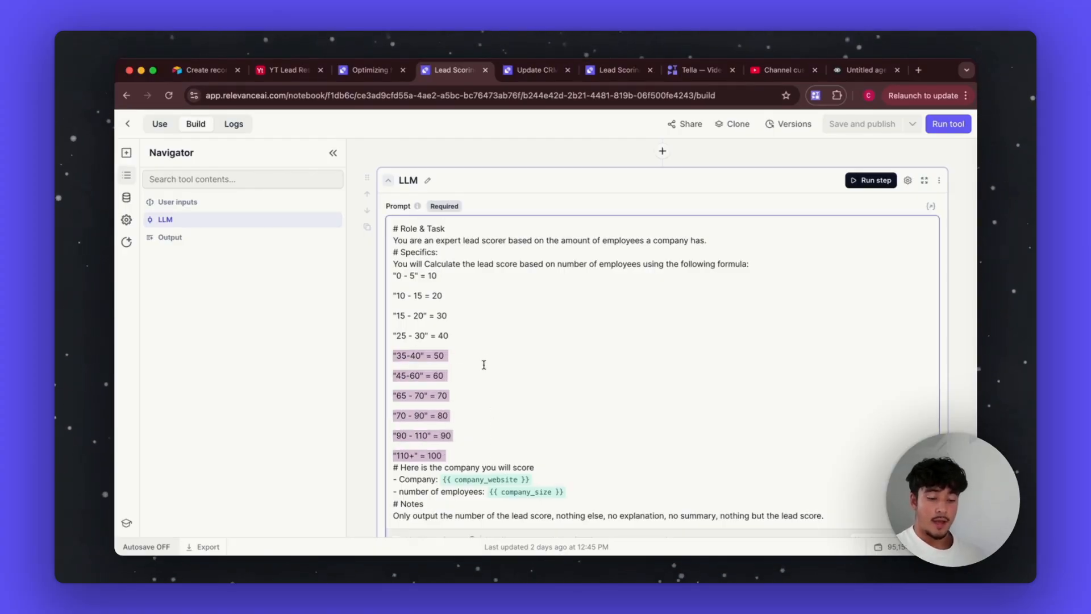
{"action": "left_click", "coordinate": [469, 335]}
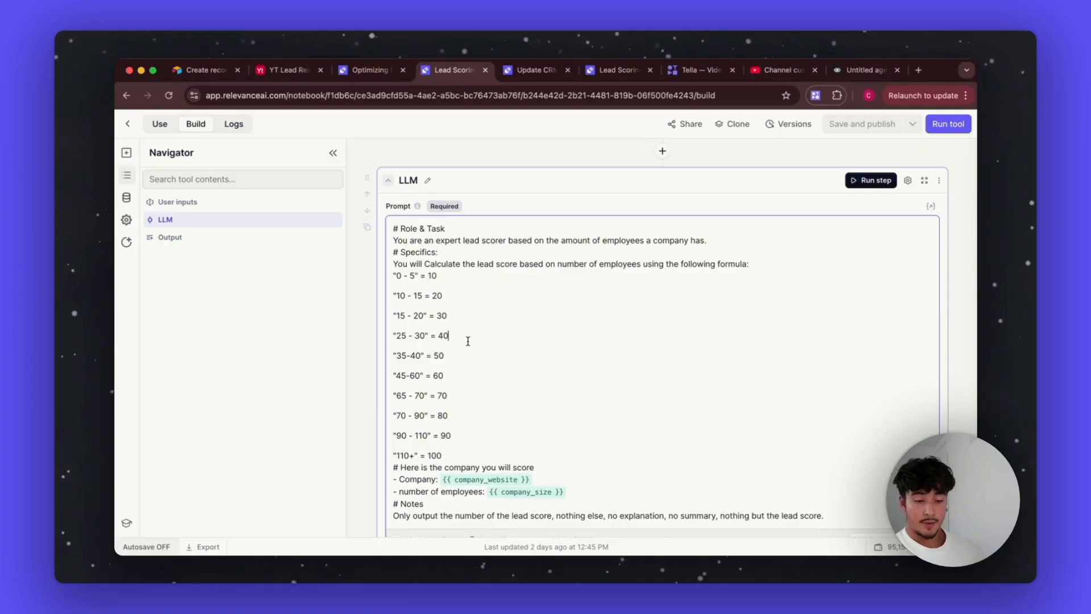
{"action": "left_click_drag", "start_coordinate": [469, 335], "coordinate": [384, 291]}
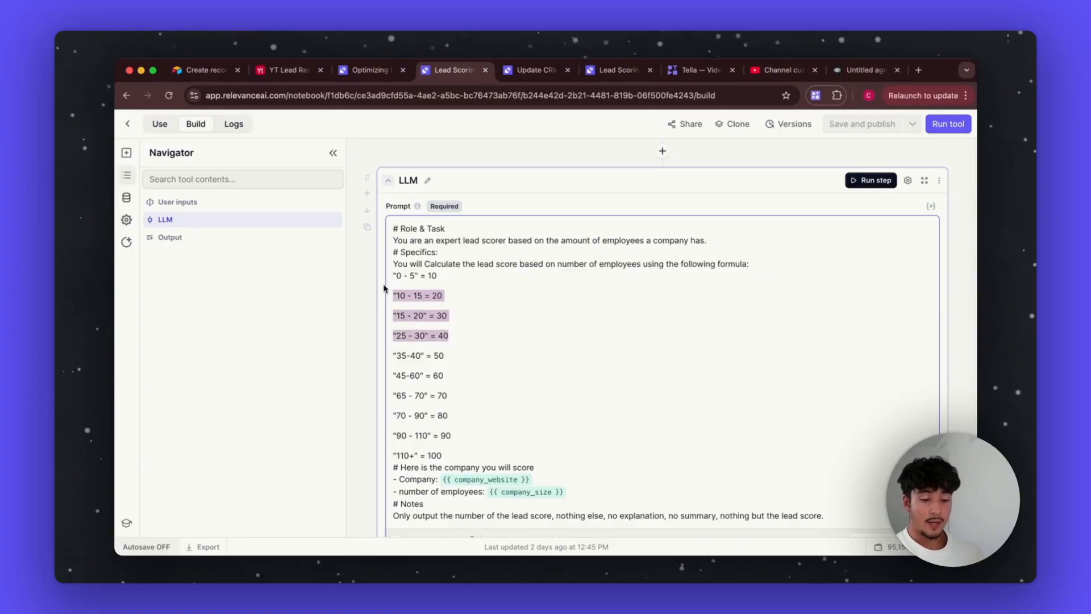
{"action": "left_click", "coordinate": [398, 357]}
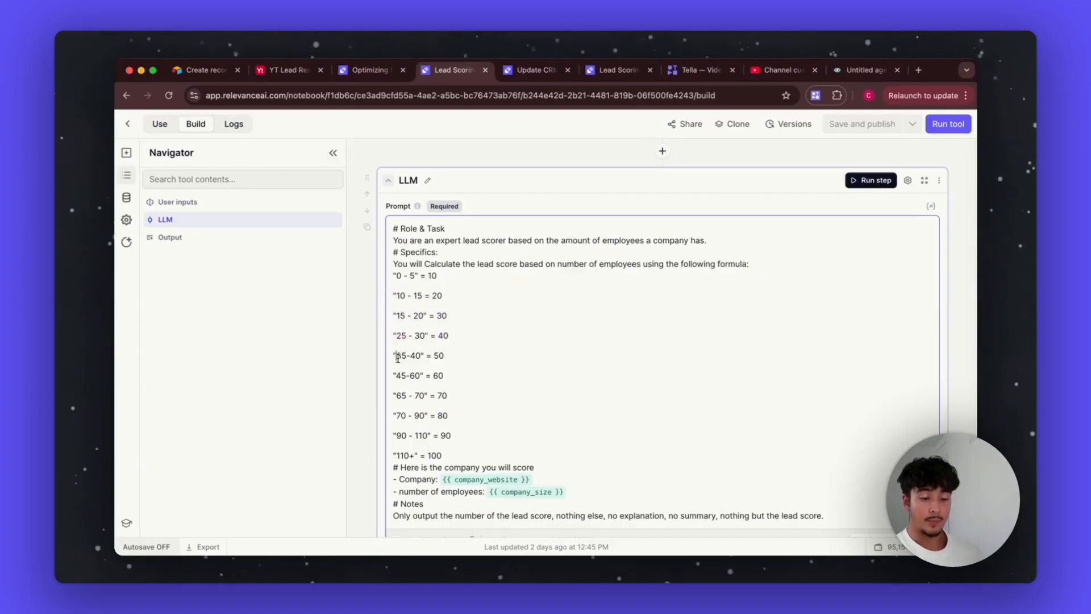
{"action": "left_click", "coordinate": [461, 438]}
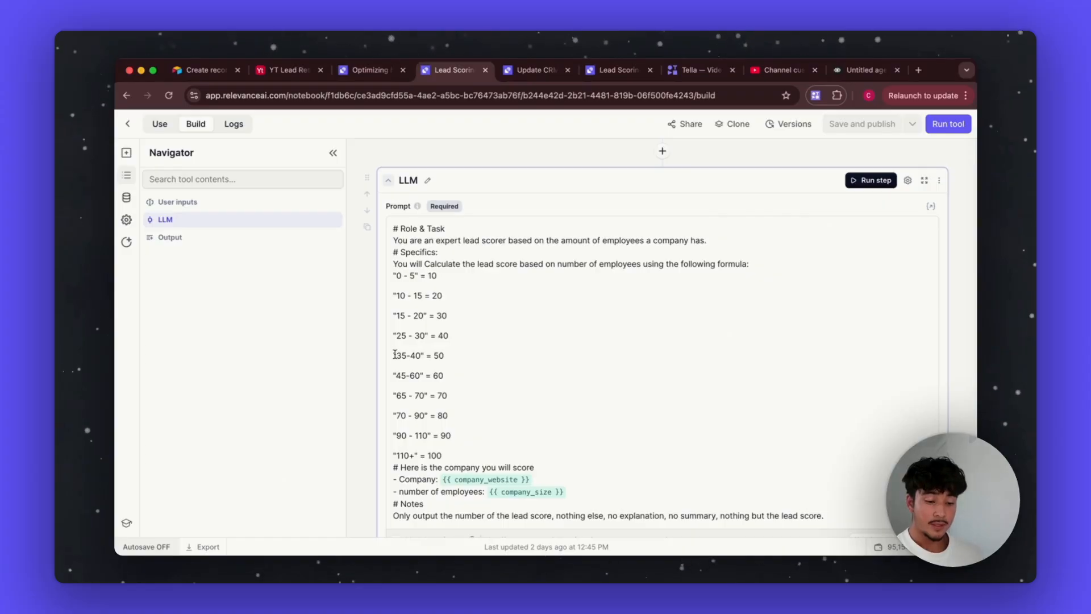
{"action": "left_click_drag", "start_coordinate": [395, 354], "coordinate": [470, 448]}
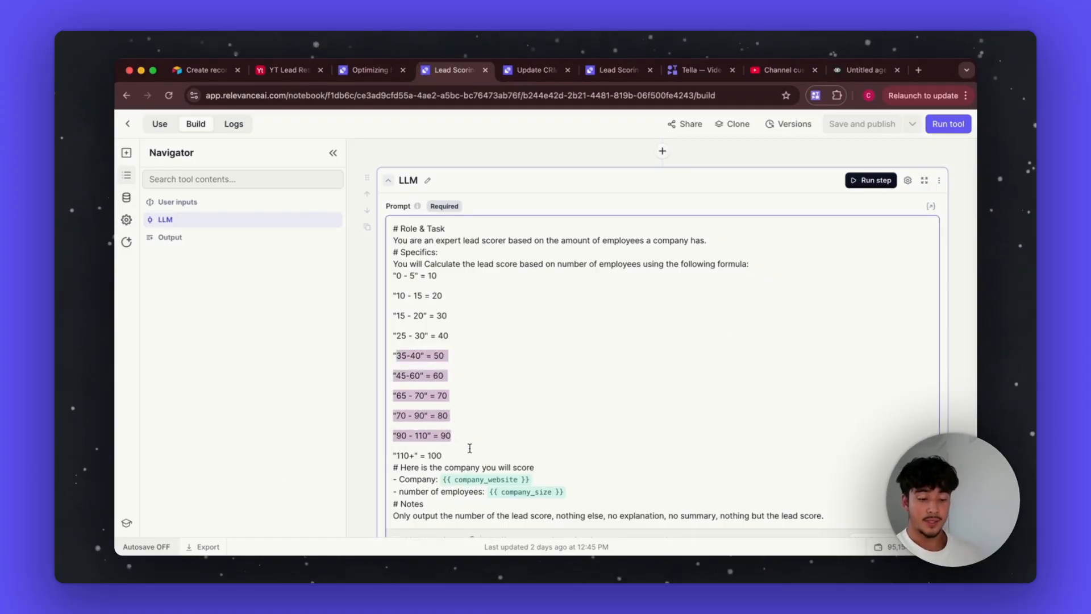
{"action": "left_click", "coordinate": [431, 361]}
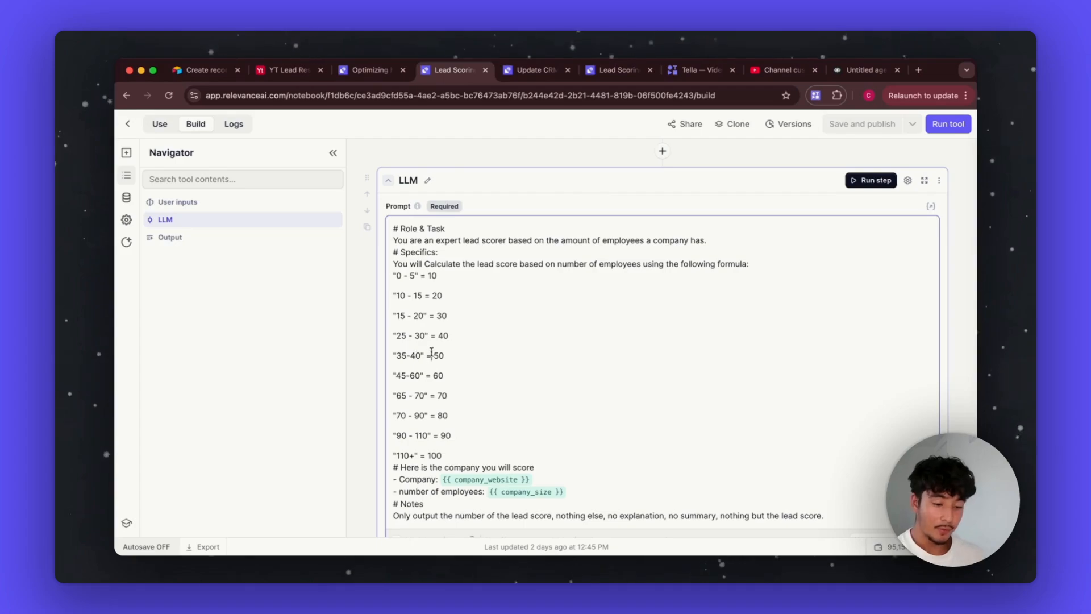
{"action": "left_click_drag", "start_coordinate": [432, 355], "coordinate": [471, 356]}
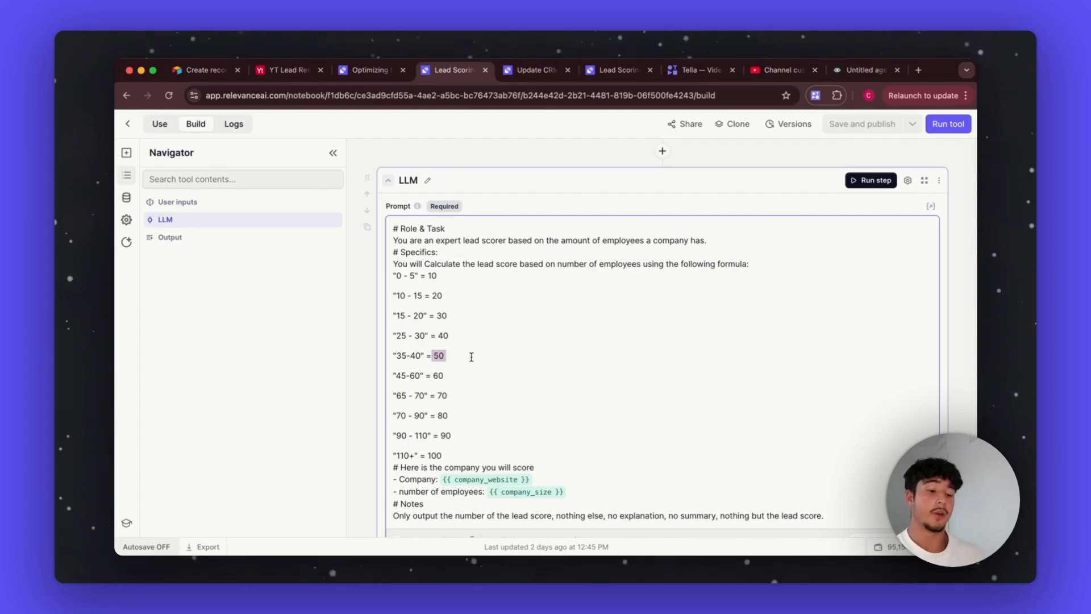
{"action": "left_click_drag", "start_coordinate": [460, 420], "coordinate": [382, 422]}
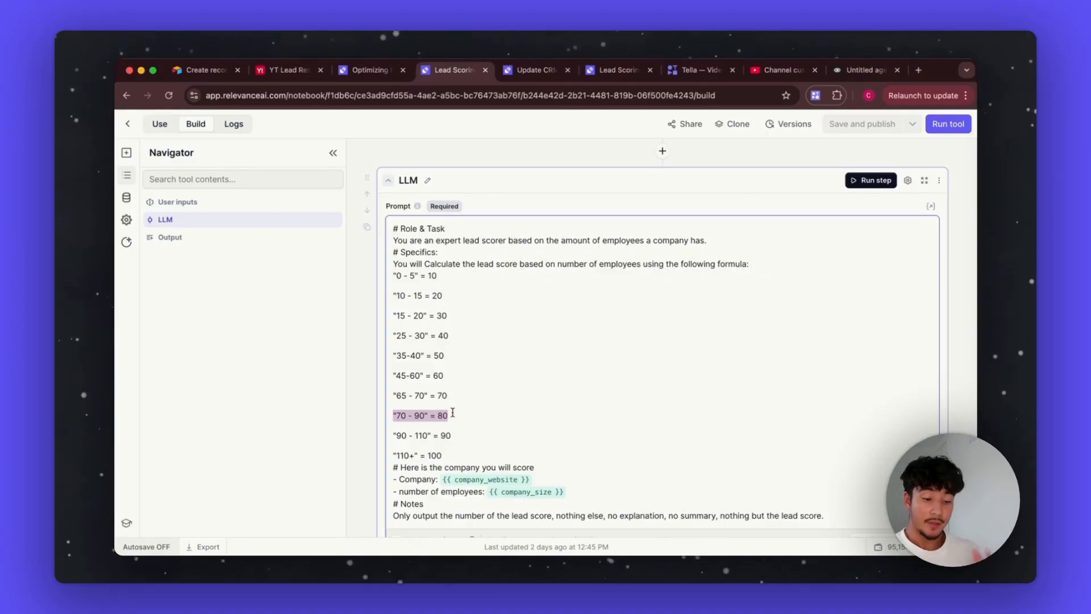
{"action": "scroll", "coordinate": [453, 412], "scroll_direction": "down", "scroll_amount": 5}
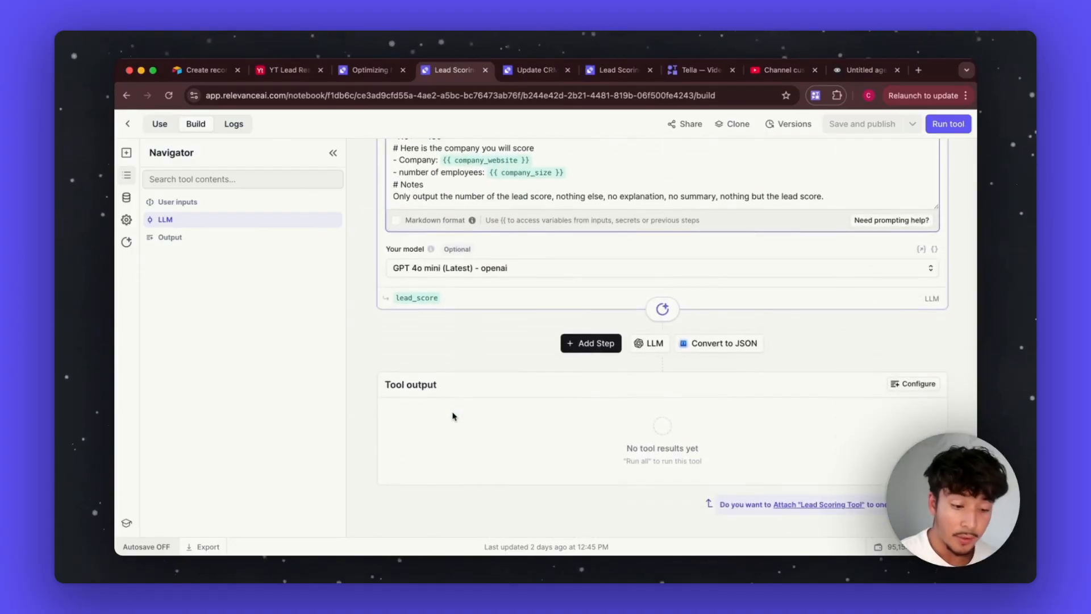
{"action": "scroll", "coordinate": [453, 416], "scroll_direction": "up", "scroll_amount": 10}
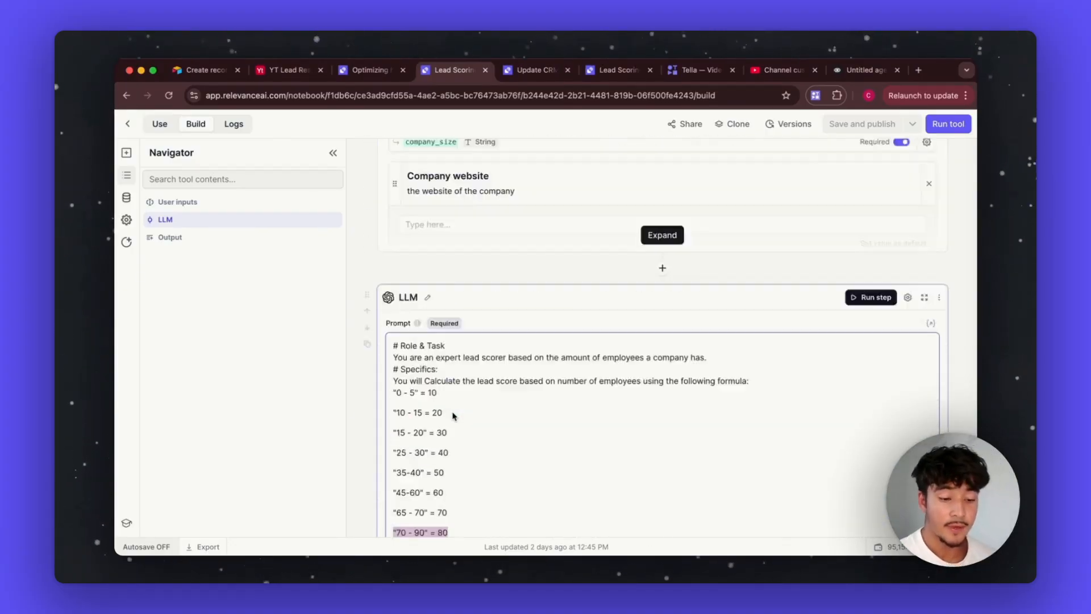
Step: Close the Lead Scoring Tool, select Decision Maker Research in the tools, then show the YT Lead Research table
{"action": "left_click", "coordinate": [486, 70]}
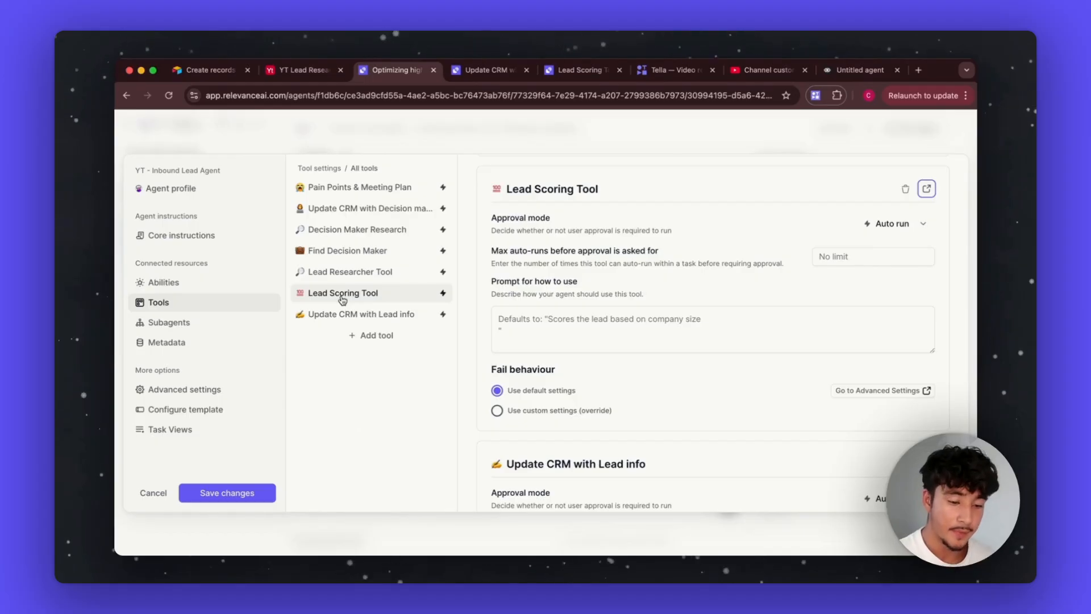
{"action": "left_click", "coordinate": [340, 230]}
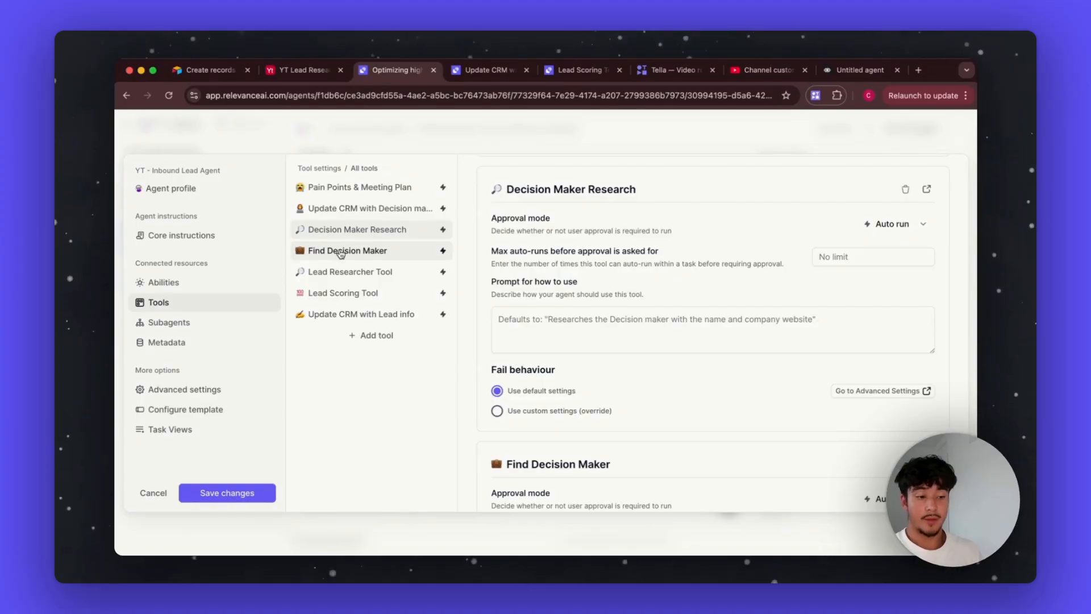
{"action": "left_click", "coordinate": [301, 69]}
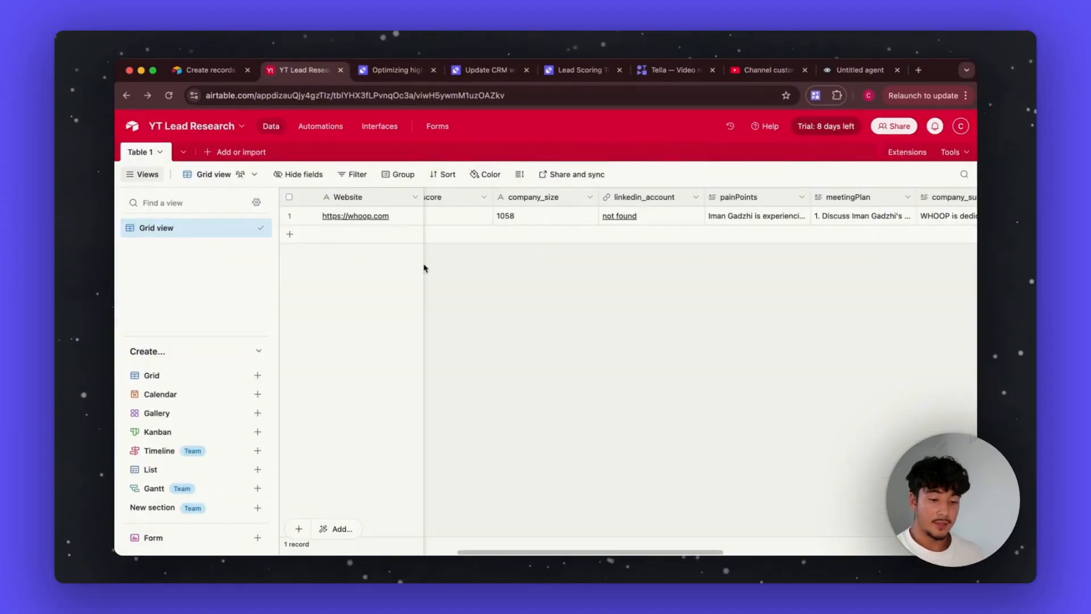
Step: Inspect the record's DecisionMakerPhone and DecisionMakerEmail cells, then return to the agent's tool settings
{"action": "scroll", "coordinate": [661, 215], "scroll_direction": "right", "scroll_amount": 3}
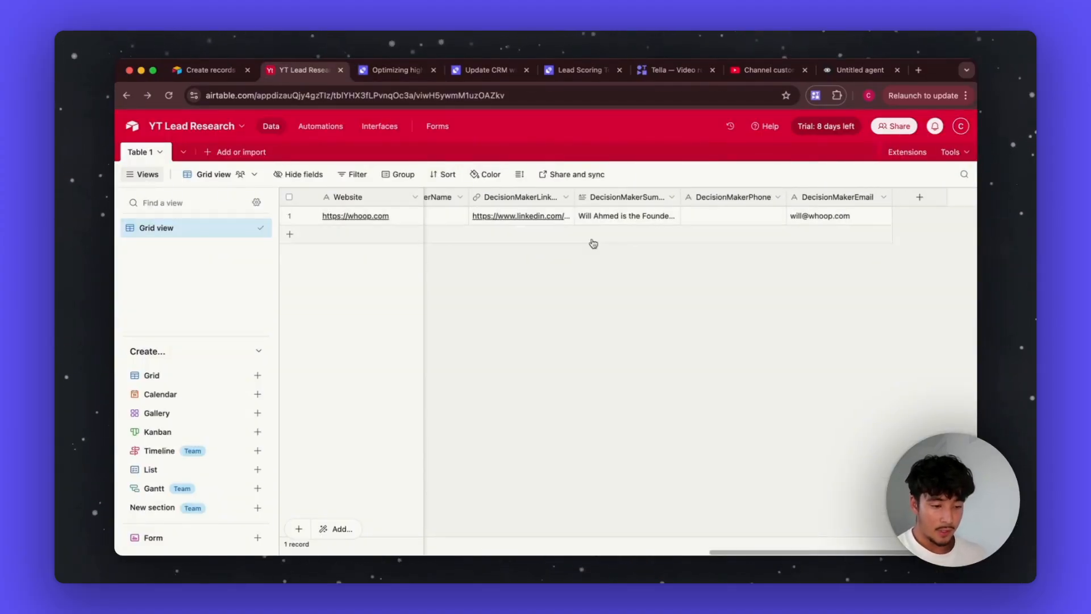
{"action": "left_click", "coordinate": [379, 70]}
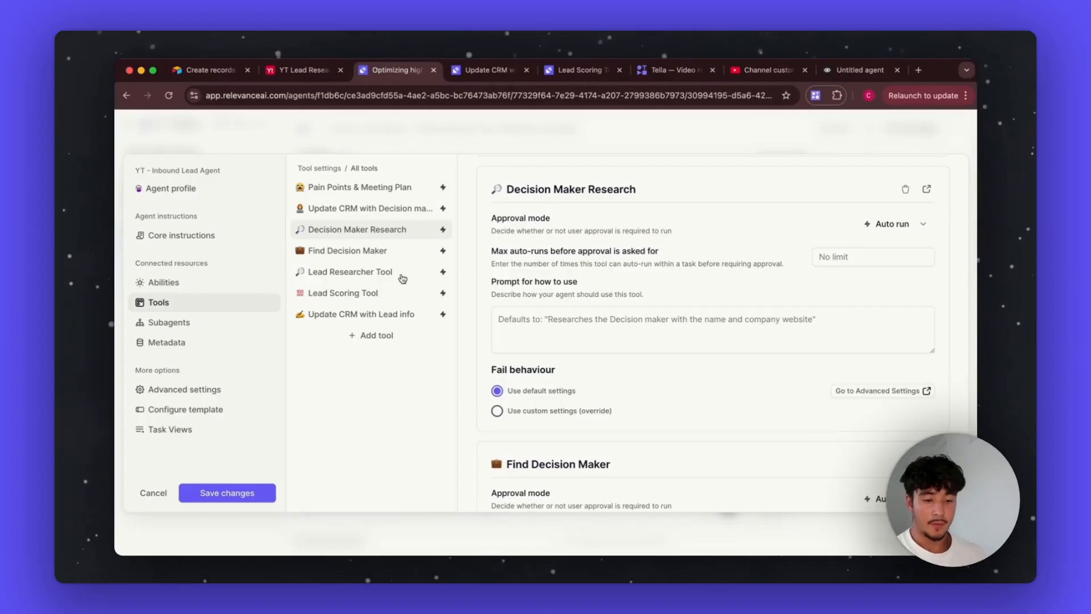
{"action": "left_click", "coordinate": [302, 70]}
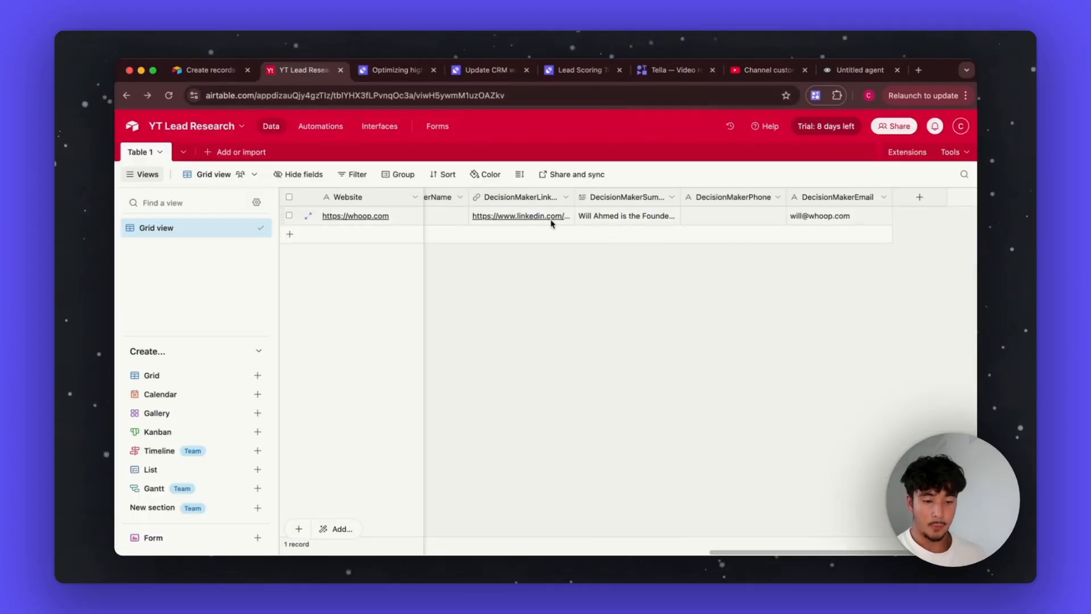
{"action": "left_click", "coordinate": [716, 214]}
{"action": "left_click", "coordinate": [807, 216]}
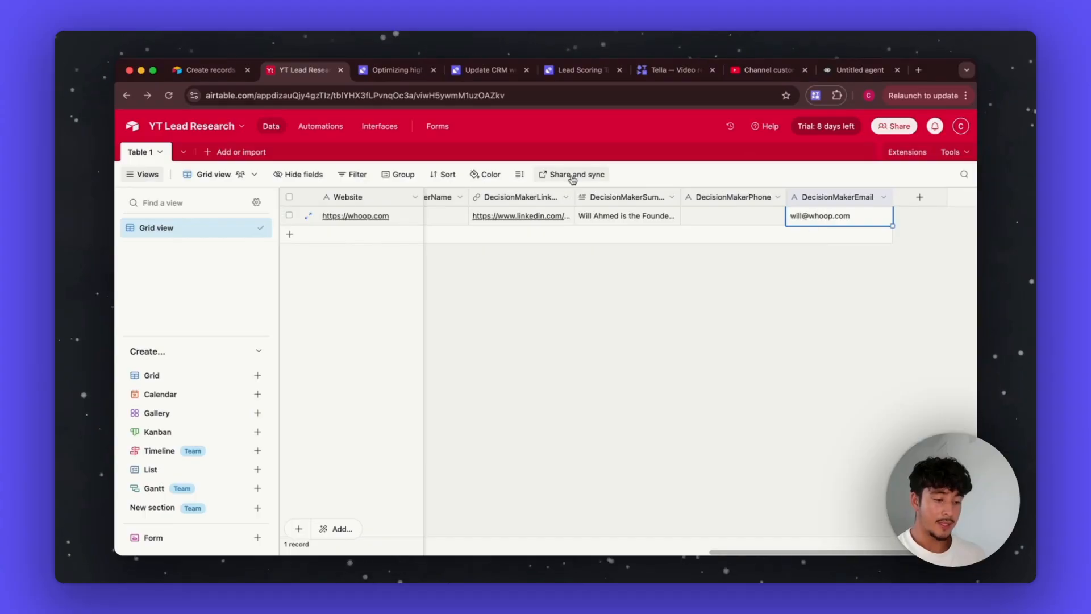
{"action": "left_click", "coordinate": [392, 69]}
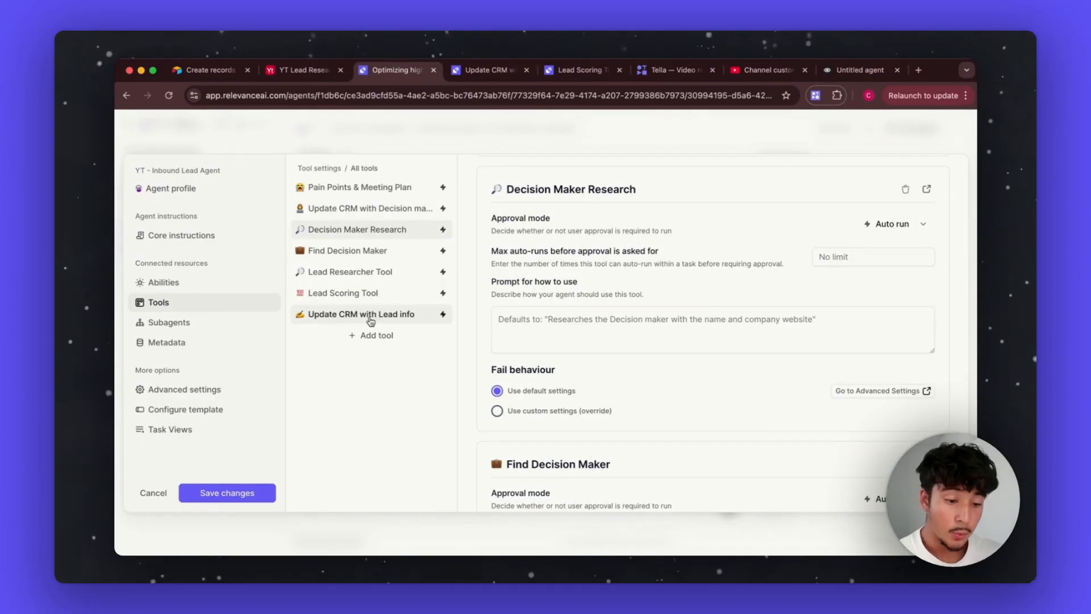
Step: Edit the Update CRM with Lead info tool and expand its inputs down to the Airtable API Call step
{"action": "left_click", "coordinate": [353, 291]}
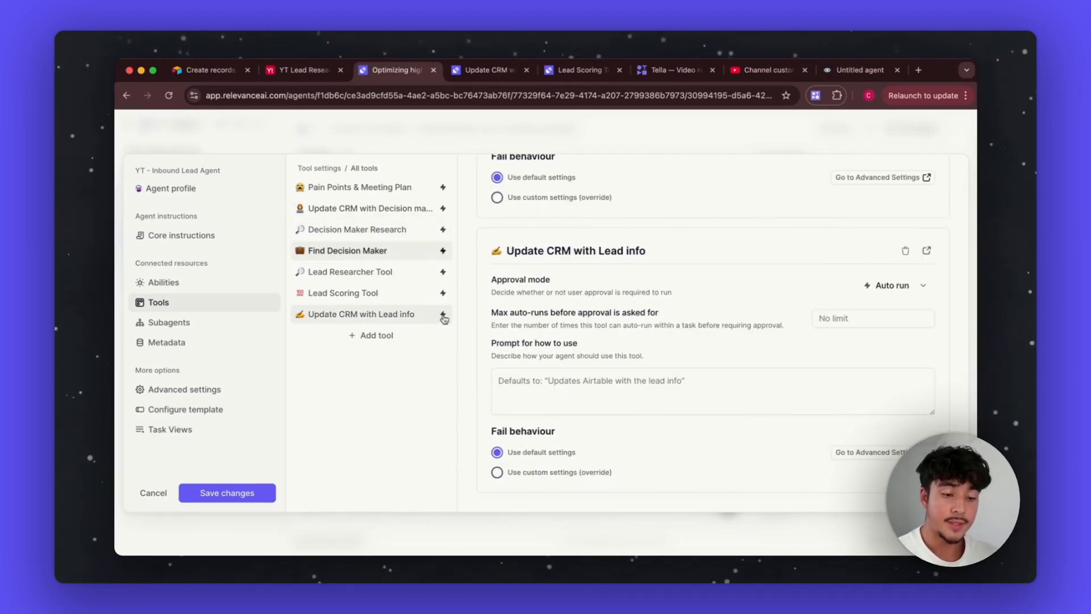
{"action": "left_click", "coordinate": [927, 251]}
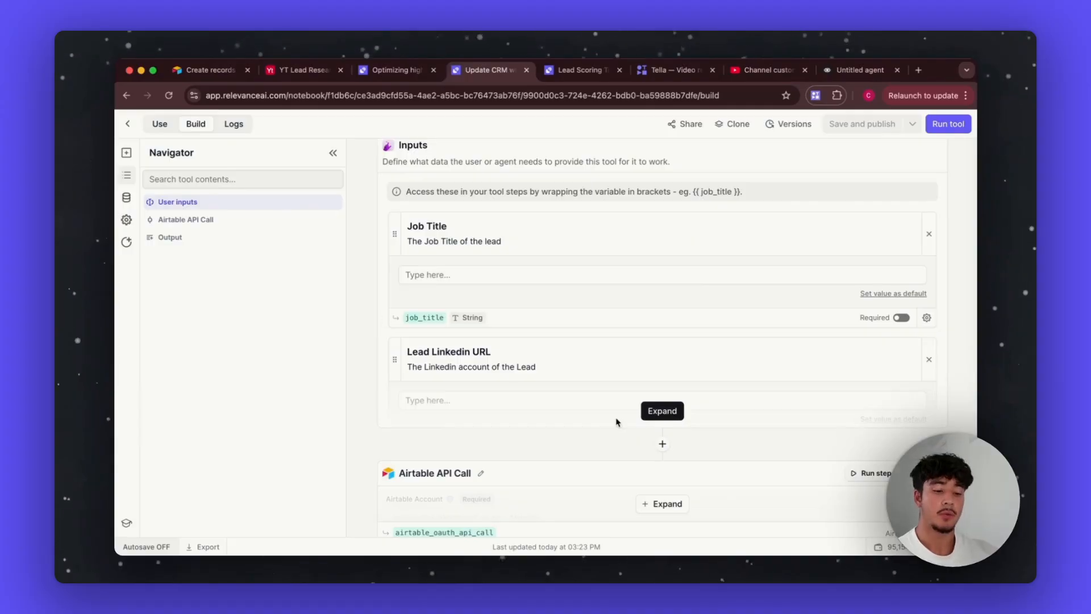
{"action": "left_click", "coordinate": [648, 418]}
{"action": "scroll", "coordinate": [544, 455], "scroll_direction": "down", "scroll_amount": 5}
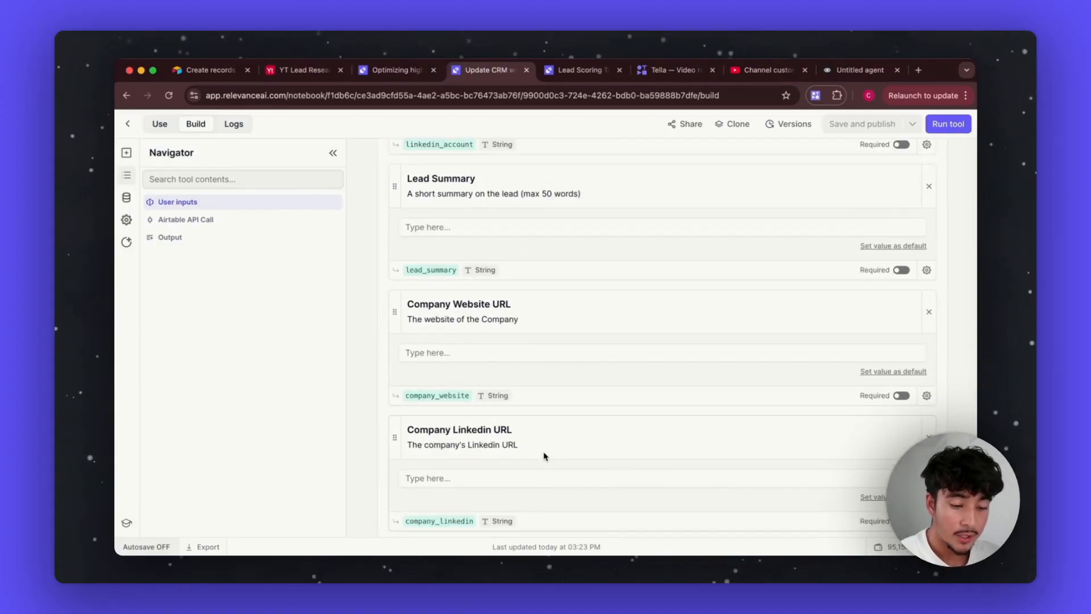
{"action": "scroll", "coordinate": [544, 455], "scroll_direction": "down", "scroll_amount": 9}
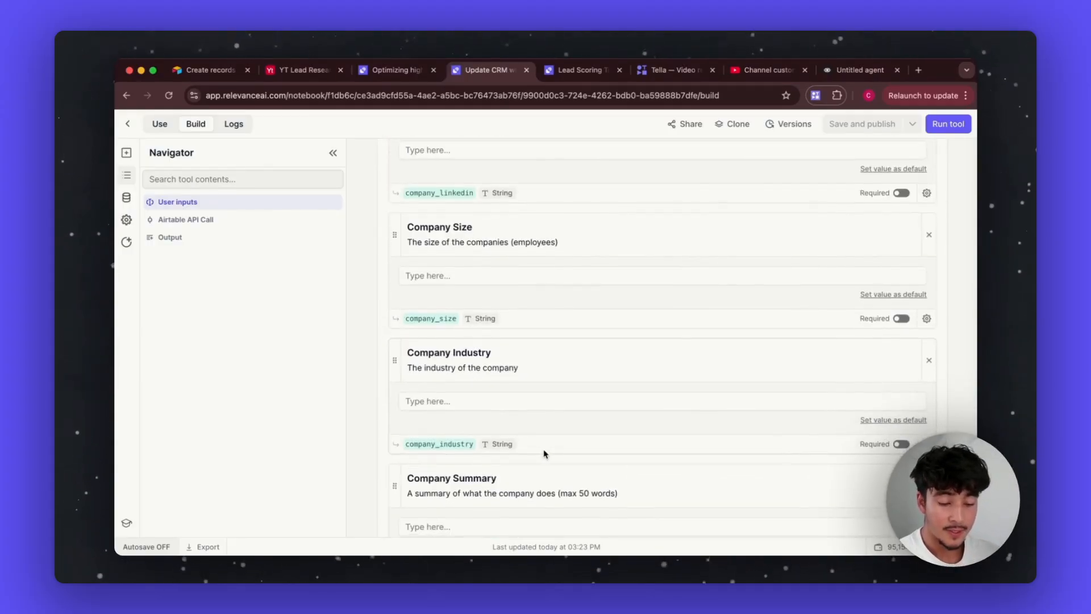
{"action": "scroll", "coordinate": [544, 450], "scroll_direction": "down", "scroll_amount": 2}
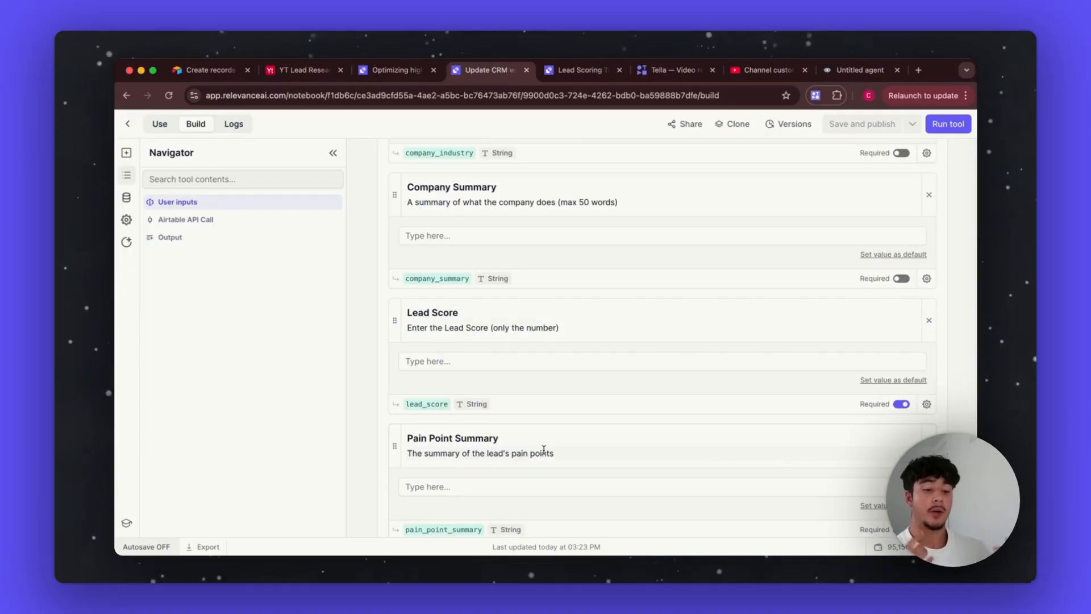
{"action": "scroll", "coordinate": [542, 449], "scroll_direction": "down", "scroll_amount": 3}
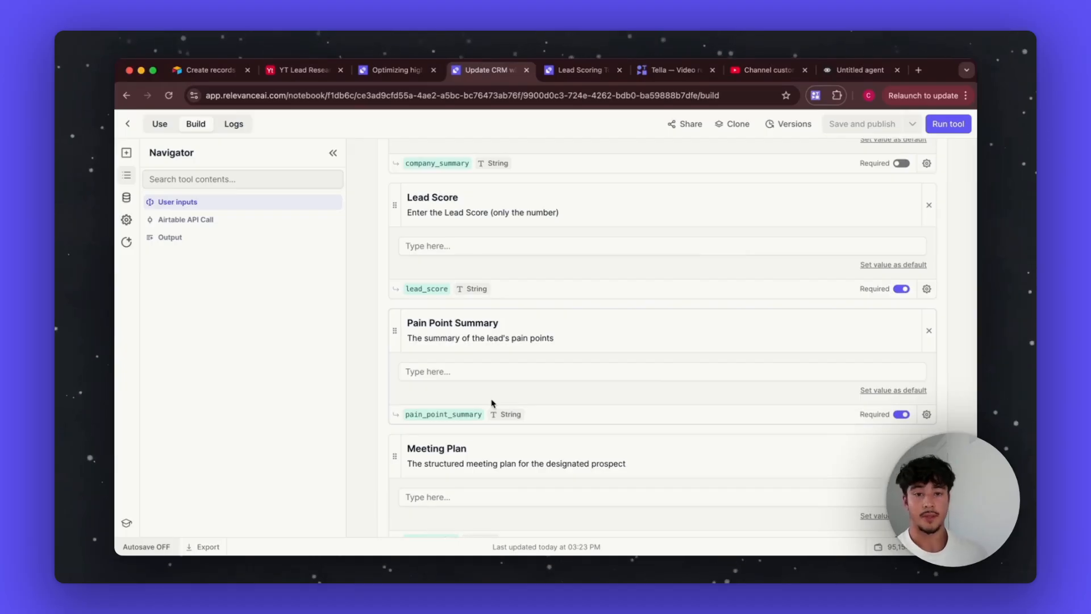
{"action": "scroll", "coordinate": [492, 404], "scroll_direction": "down", "scroll_amount": 4}
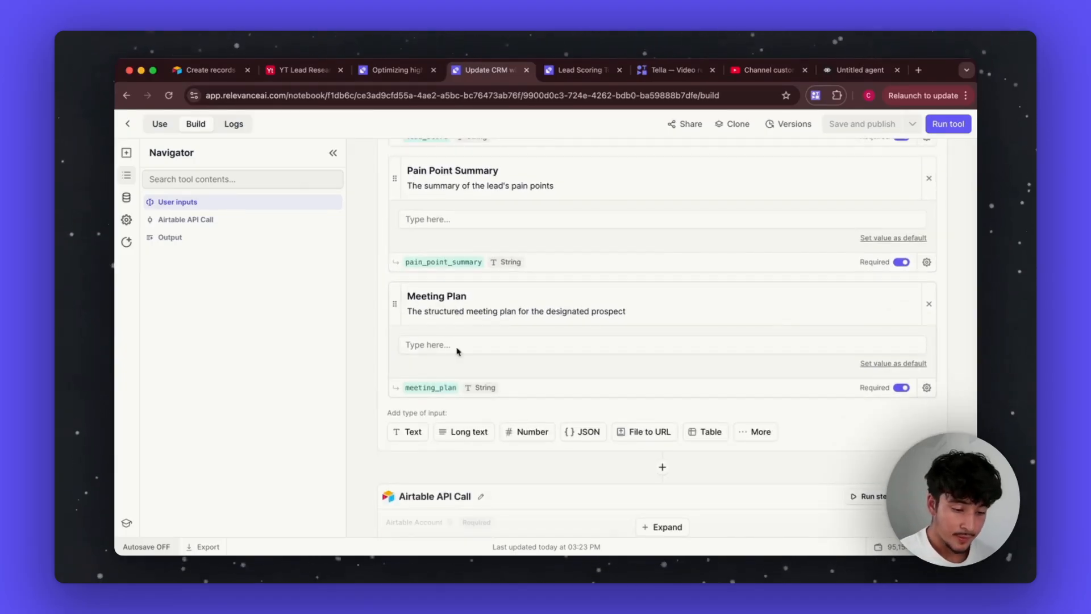
{"action": "scroll", "coordinate": [501, 370], "scroll_direction": "down", "scroll_amount": 4}
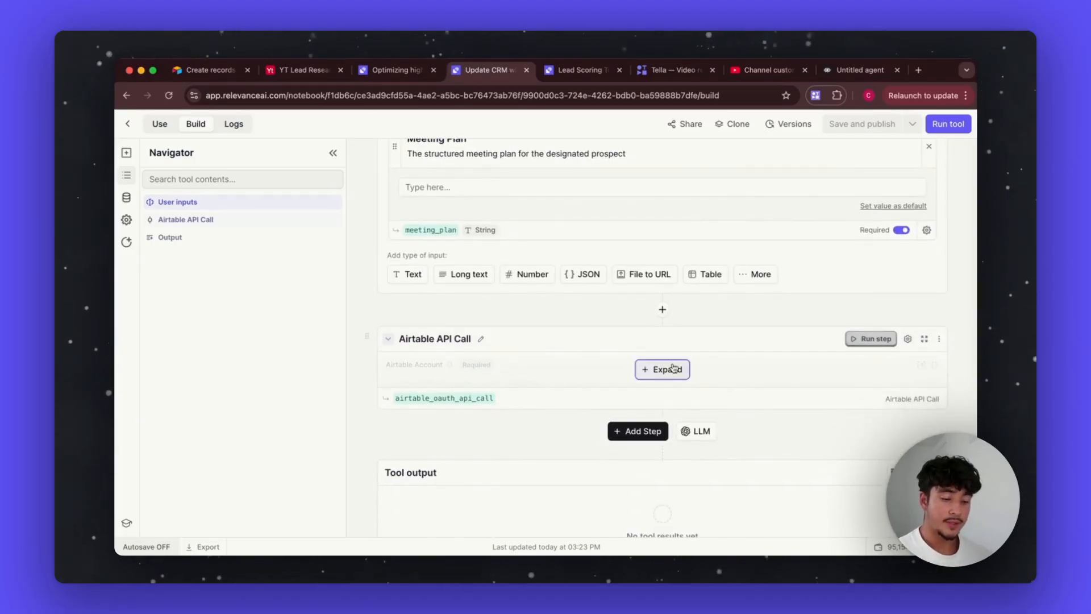
Step: Expand the Airtable API Call step and check its connected Airtable account, keeping the current one
{"action": "left_click", "coordinate": [674, 368]}
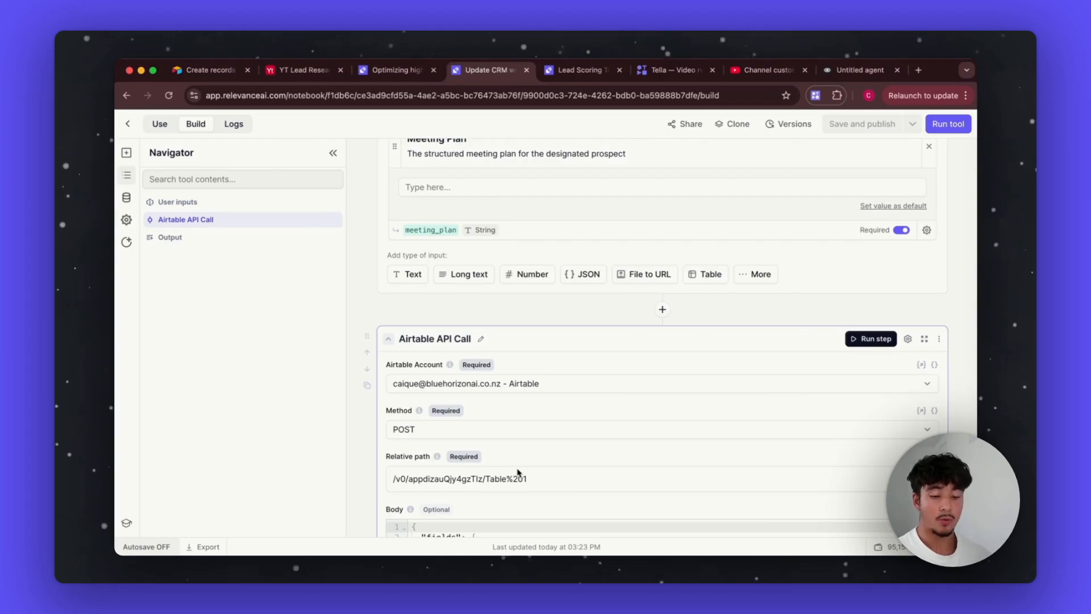
{"action": "scroll", "coordinate": [518, 473], "scroll_direction": "down", "scroll_amount": 10}
{"action": "scroll", "coordinate": [587, 309], "scroll_direction": "up", "scroll_amount": 4}
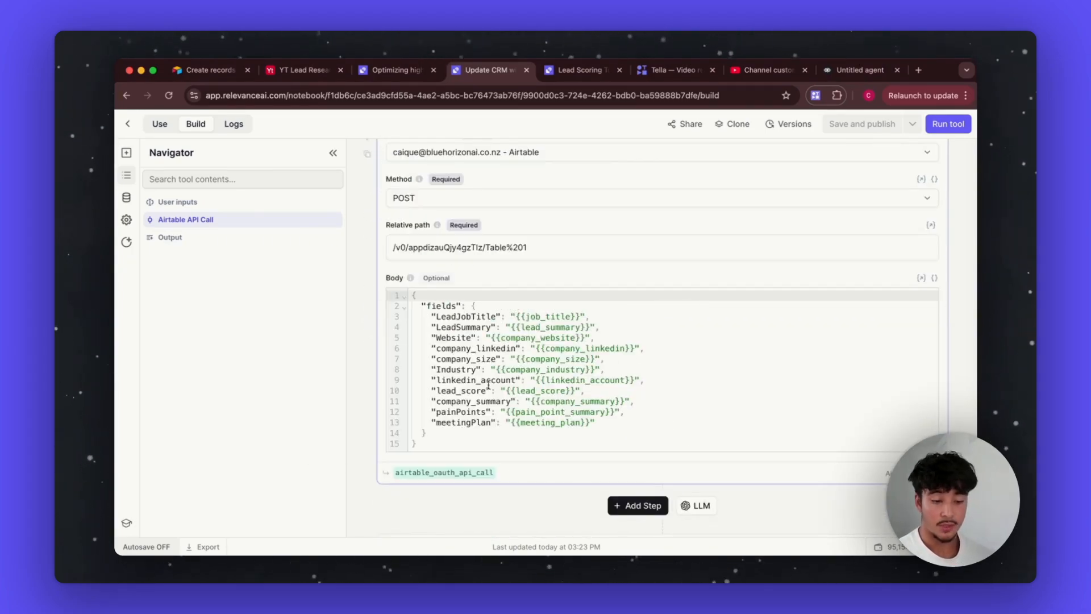
{"action": "scroll", "coordinate": [482, 280], "scroll_direction": "up", "scroll_amount": 3}
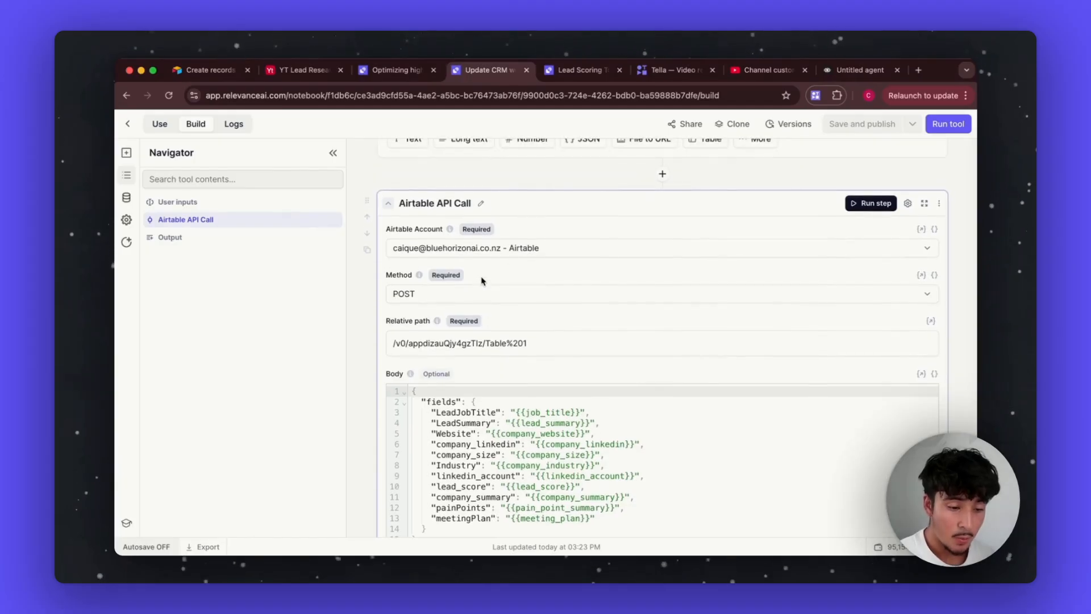
{"action": "left_click", "coordinate": [561, 249]}
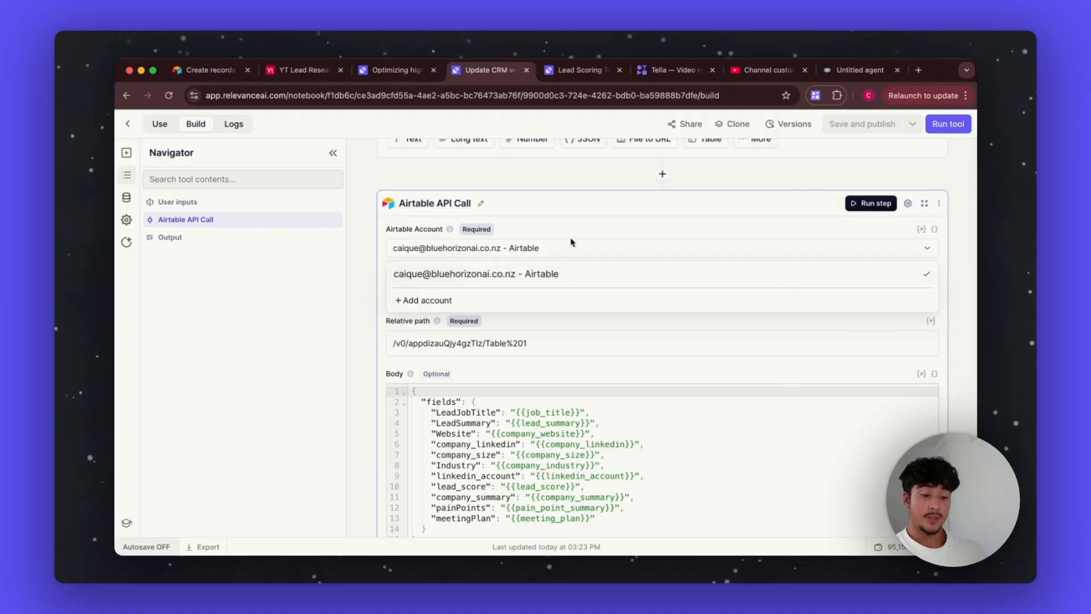
{"action": "left_click", "coordinate": [586, 250]}
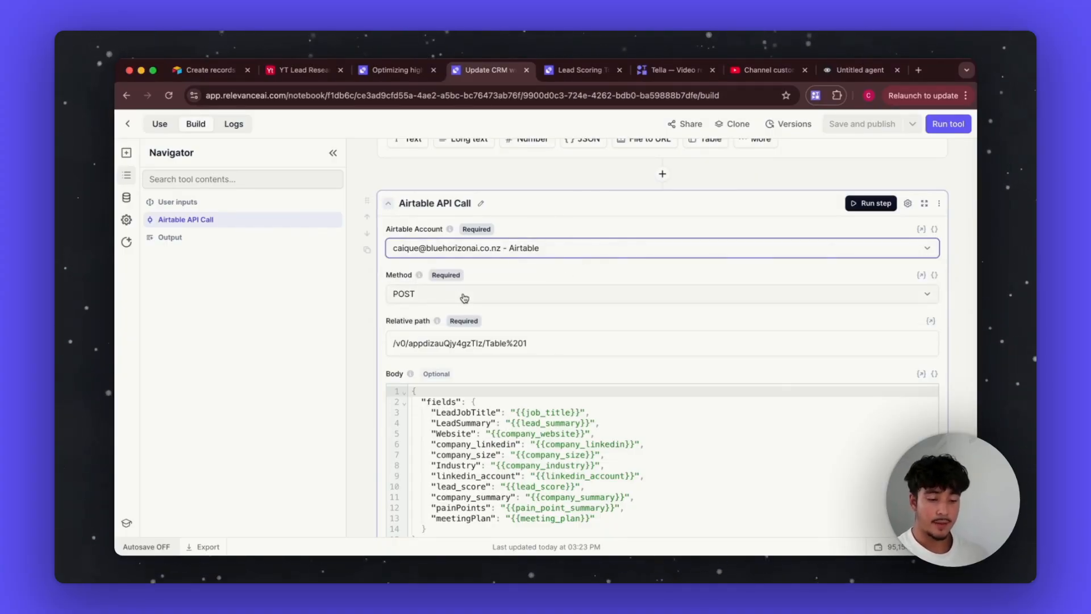
Step: Highlight the POST relative path and bring up Airtable's Create records API documentation
{"action": "left_click_drag", "start_coordinate": [559, 340], "coordinate": [324, 341]}
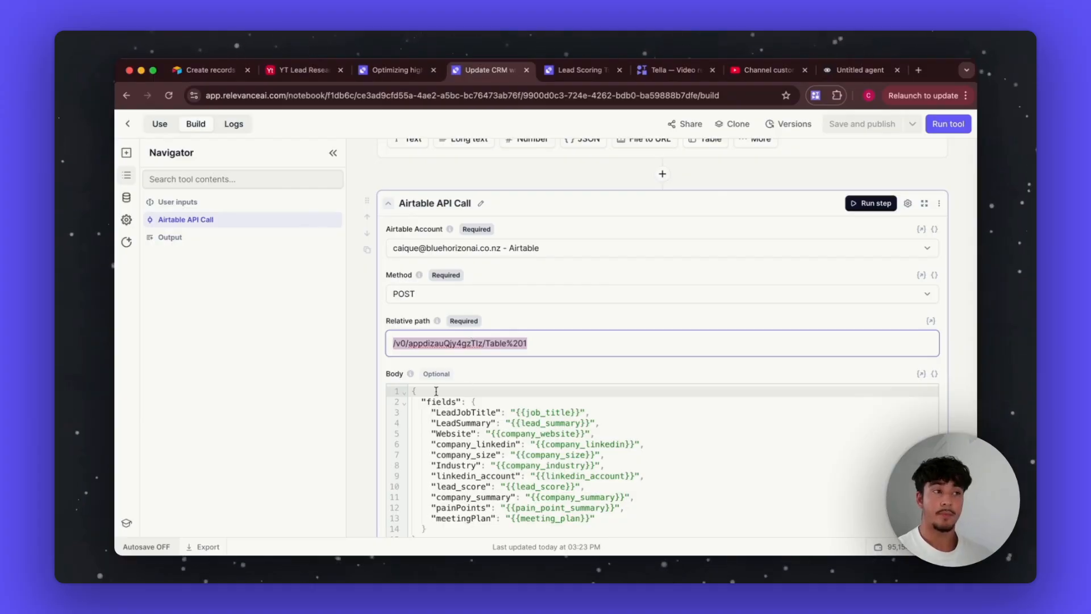
{"action": "left_click", "coordinate": [536, 343]}
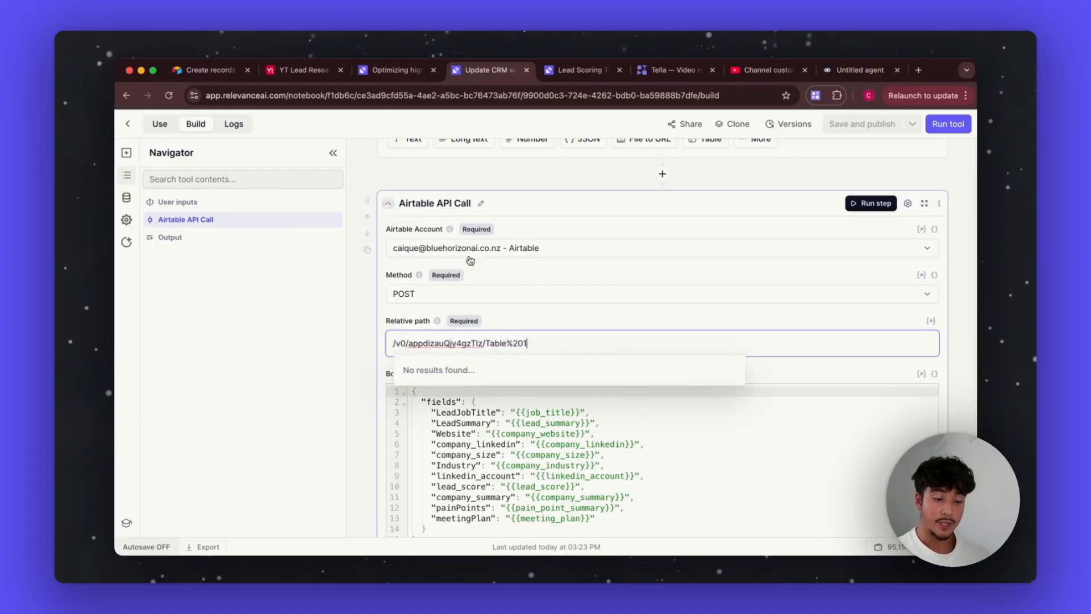
{"action": "left_click", "coordinate": [225, 70]}
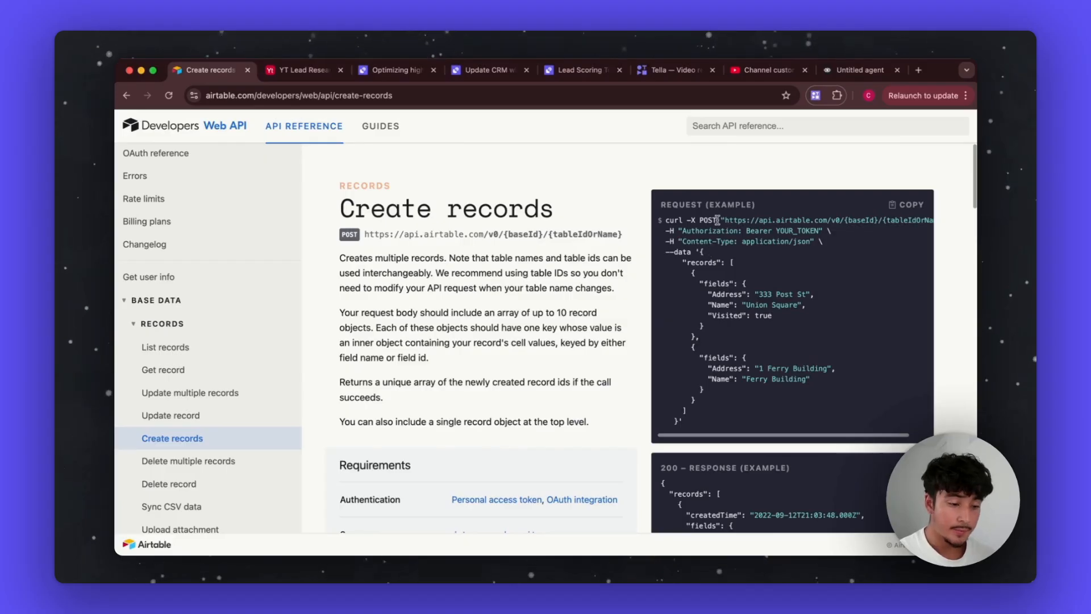
Step: Highlight the {baseId}/{tableIdOrName} placeholders in the Create records endpoint, then return to the Update CRM call
{"action": "left_click_drag", "start_coordinate": [724, 221], "coordinate": [888, 216]}
{"action": "left_click", "coordinate": [868, 222]}
{"action": "scroll", "coordinate": [857, 263], "scroll_direction": "right", "scroll_amount": 1}
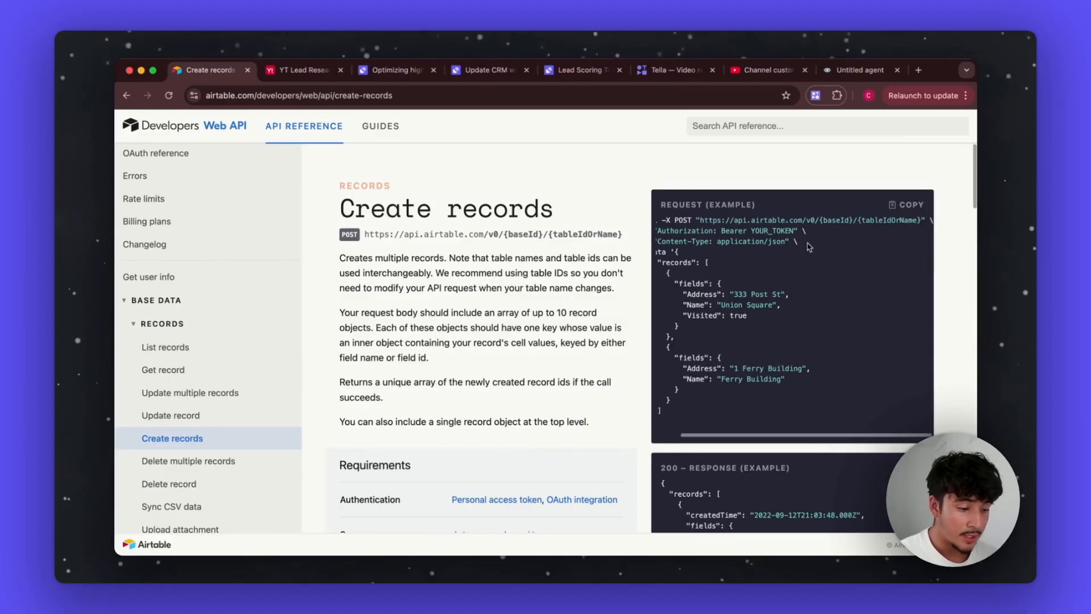
{"action": "left_click_drag", "start_coordinate": [818, 220], "coordinate": [915, 229]}
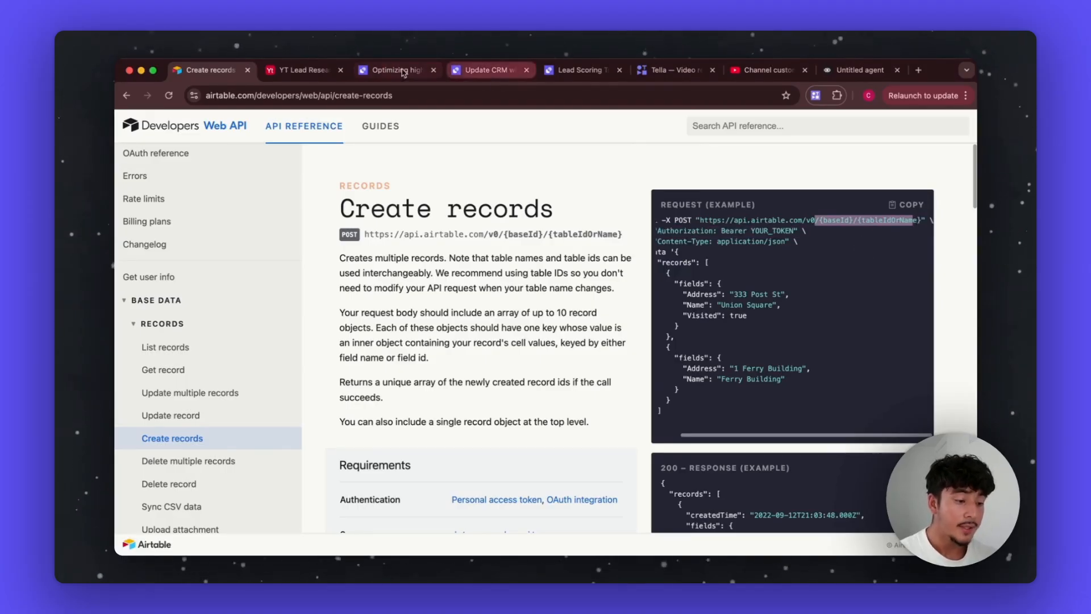
{"action": "left_click", "coordinate": [483, 70]}
{"action": "left_click", "coordinate": [542, 325]}
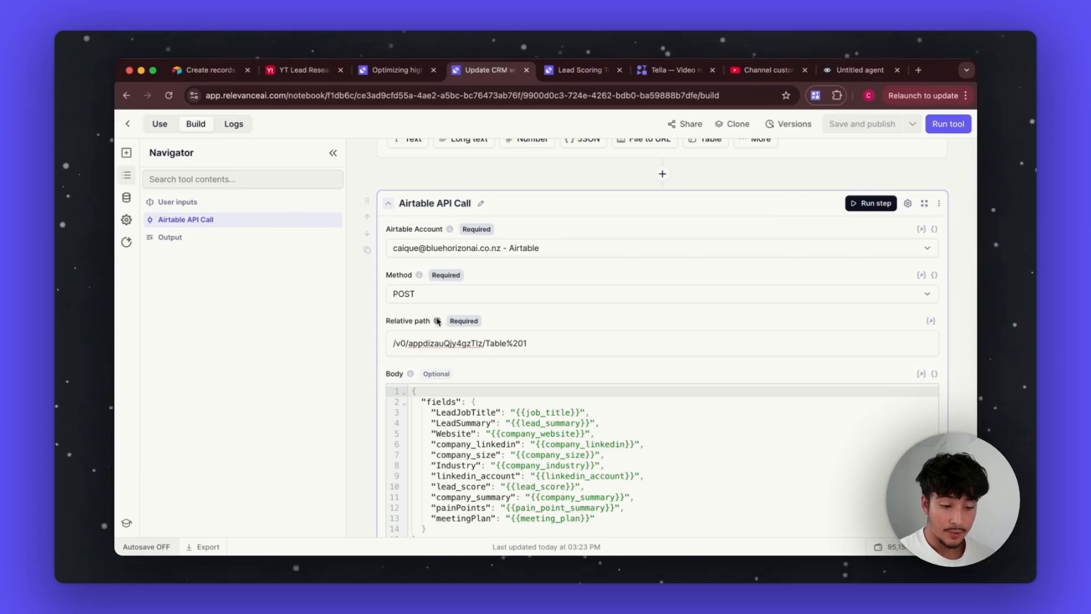
Step: Highlight the base ID and then the Table%201 table name within the Update CRM relative path
{"action": "mouse_move", "coordinate": [437, 321]}
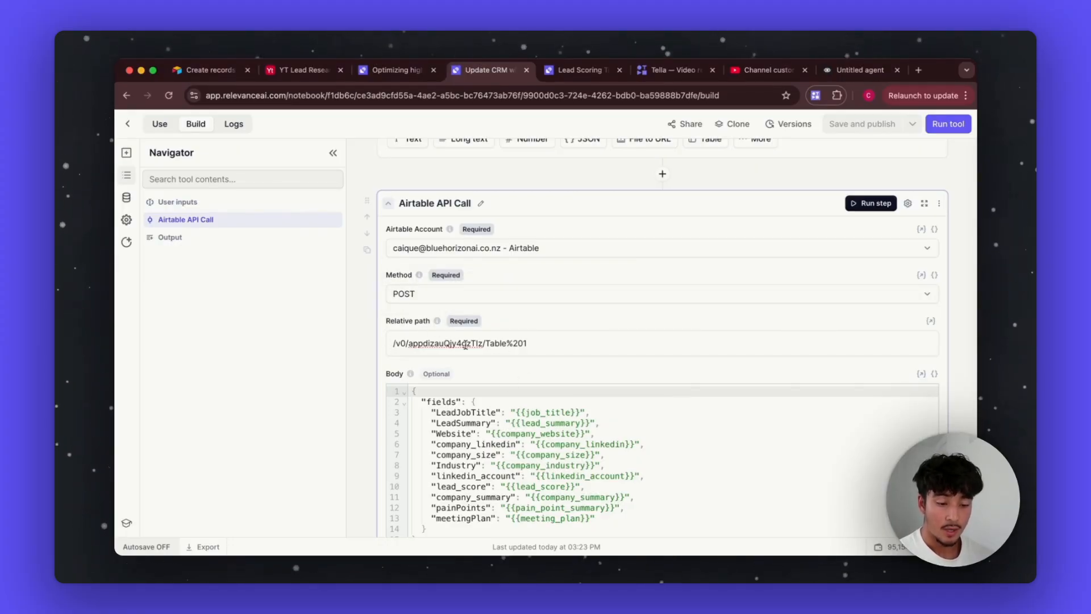
{"action": "left_click_drag", "start_coordinate": [408, 344], "coordinate": [455, 354]}
{"action": "left_click", "coordinate": [483, 344]}
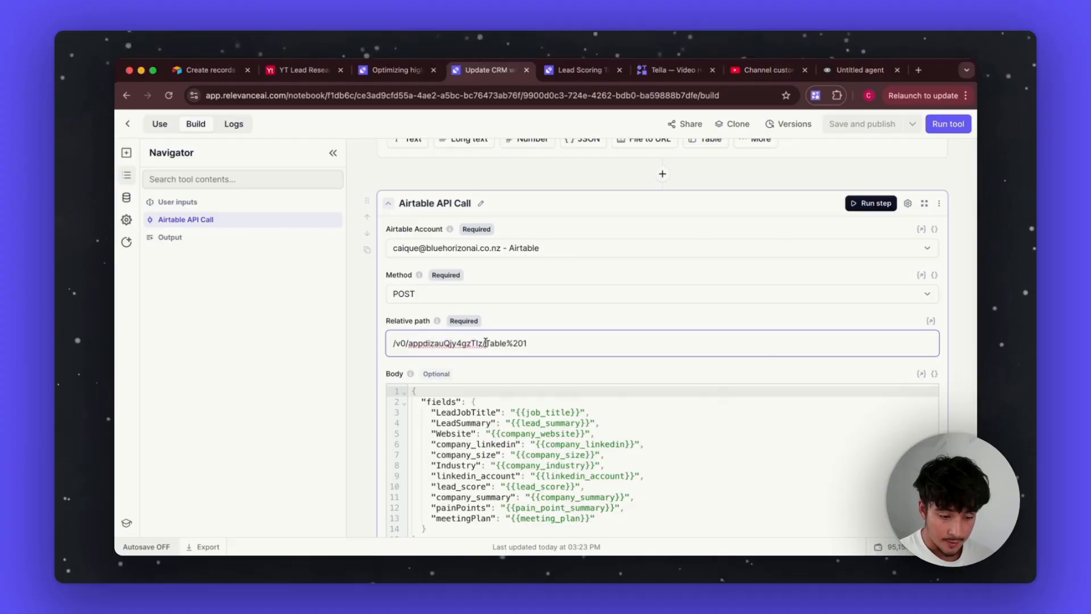
{"action": "left_click_drag", "start_coordinate": [483, 343], "coordinate": [415, 342]}
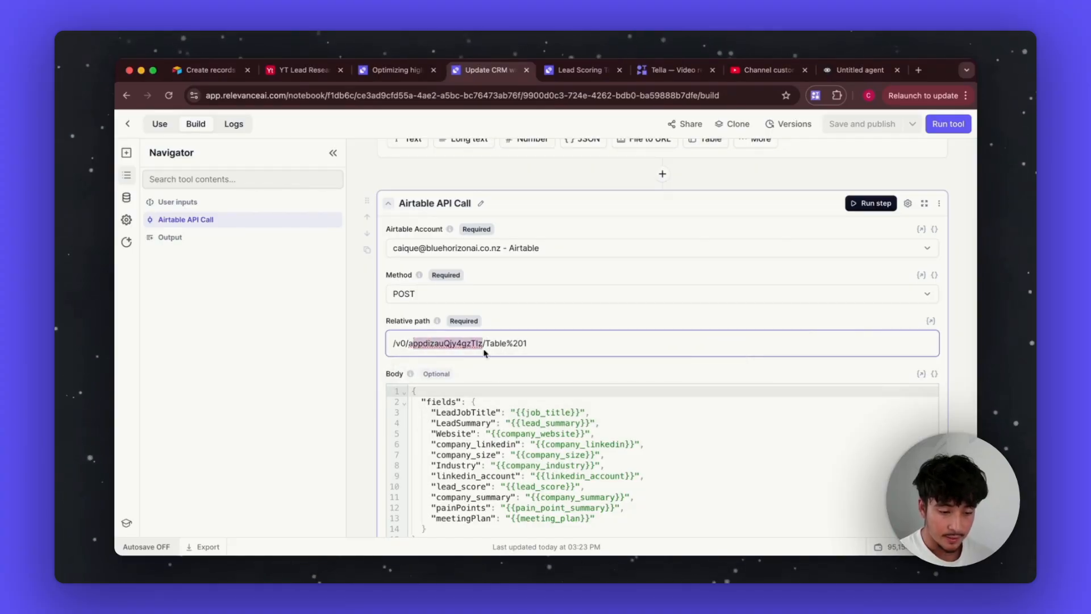
{"action": "left_click", "coordinate": [537, 343]}
{"action": "left_click_drag", "start_coordinate": [537, 343], "coordinate": [486, 342]}
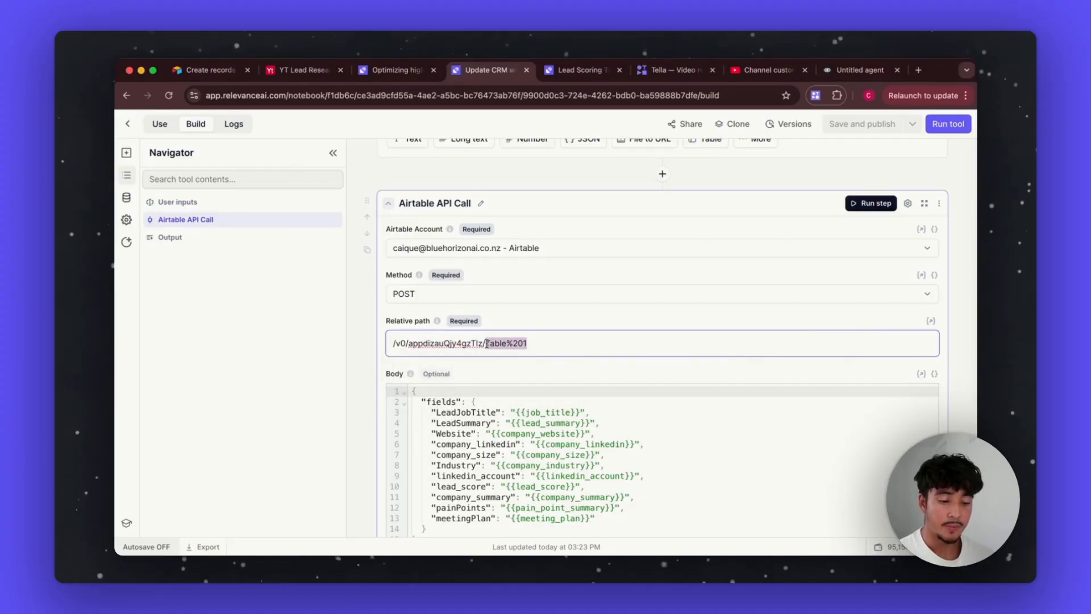
Step: Highlight the app base ID in the YT Lead Research base's URL, then go back to Update CRM
{"action": "left_click", "coordinate": [278, 69]}
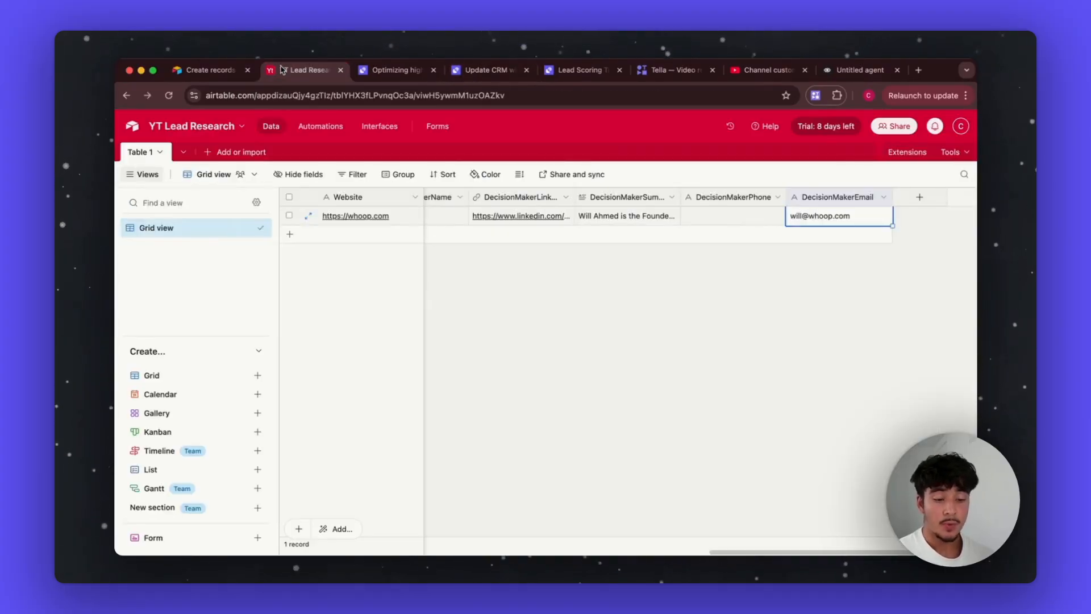
{"action": "left_click", "coordinate": [296, 95]}
{"action": "left_click", "coordinate": [296, 96]}
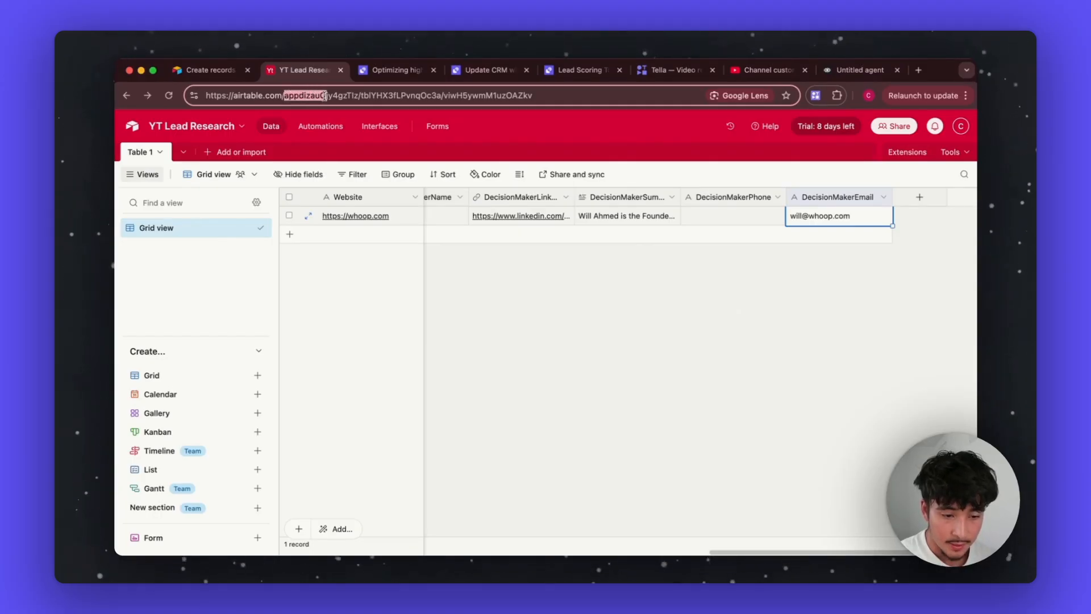
{"action": "left_click_drag", "start_coordinate": [325, 96], "coordinate": [451, 99]}
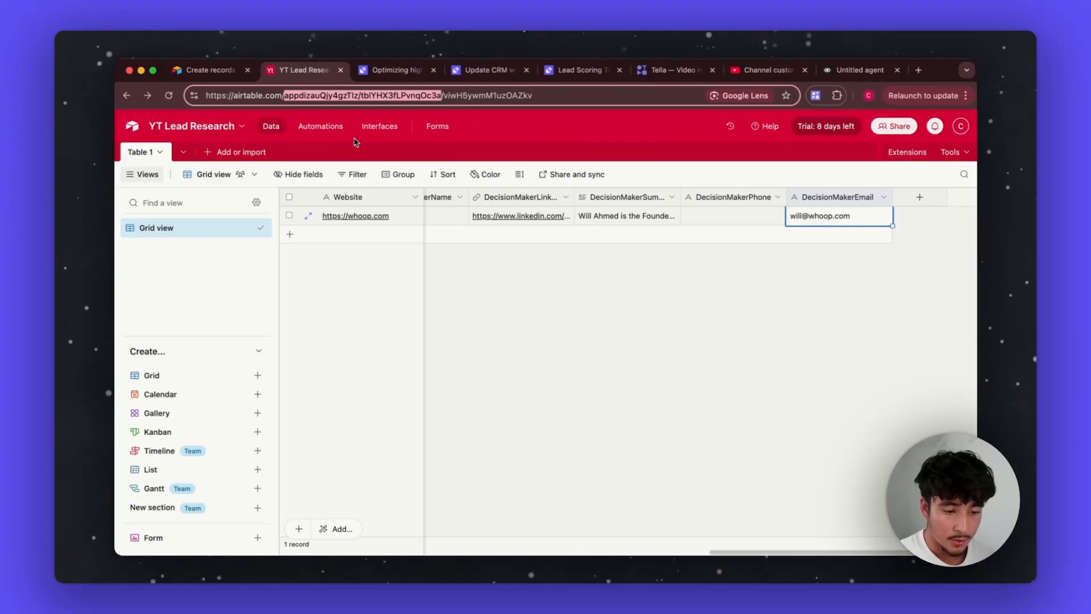
{"action": "left_click", "coordinate": [481, 70]}
{"action": "left_click", "coordinate": [398, 70]}
{"action": "left_click", "coordinate": [480, 71]}
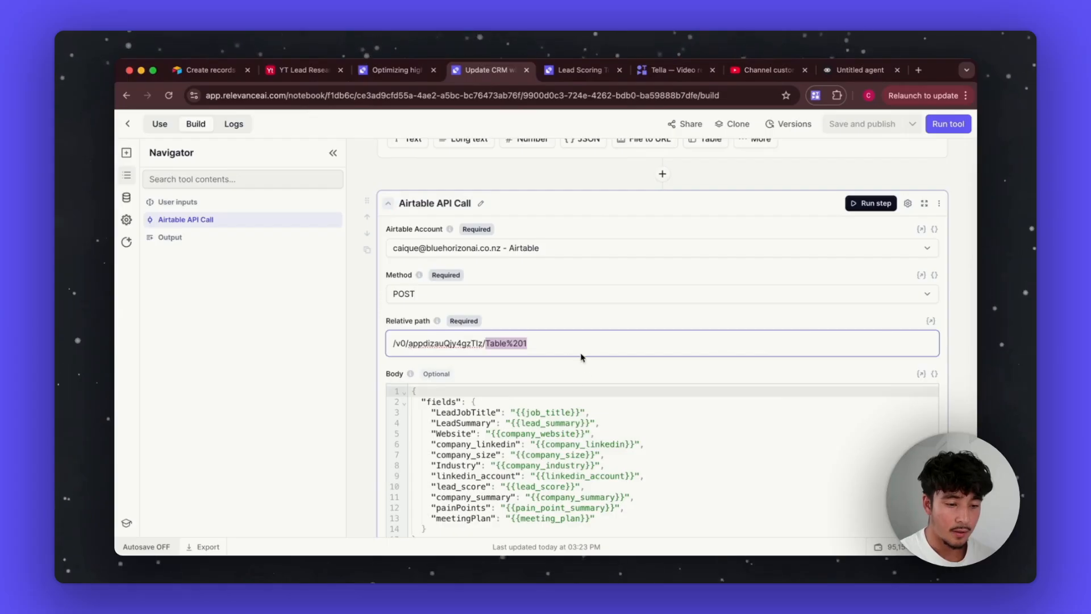
{"action": "left_click", "coordinate": [561, 343]}
{"action": "left_click_drag", "start_coordinate": [555, 343], "coordinate": [488, 343]}
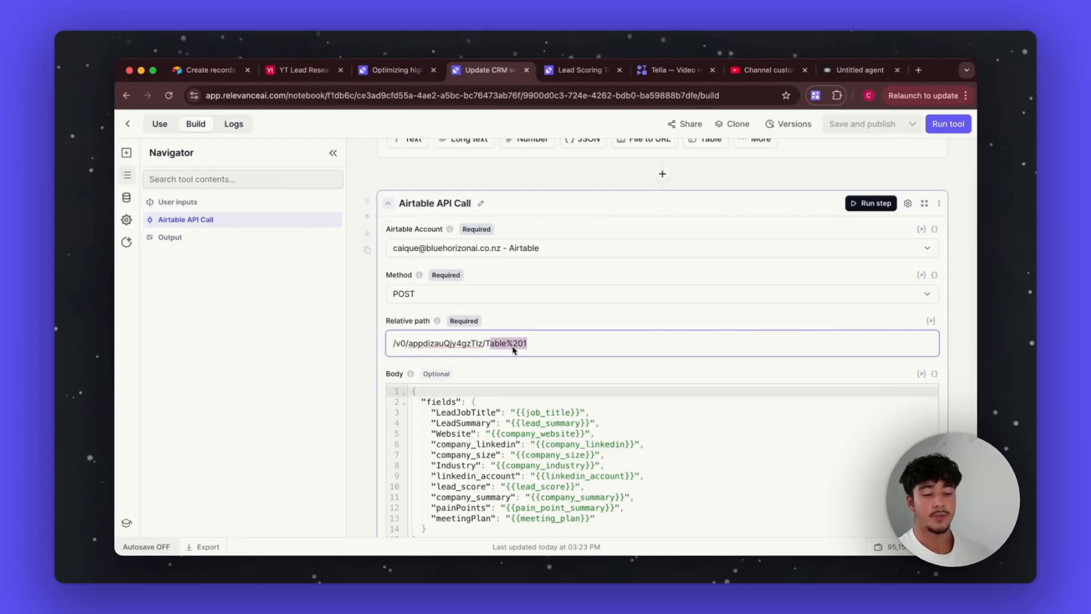
{"action": "left_click", "coordinate": [560, 325]}
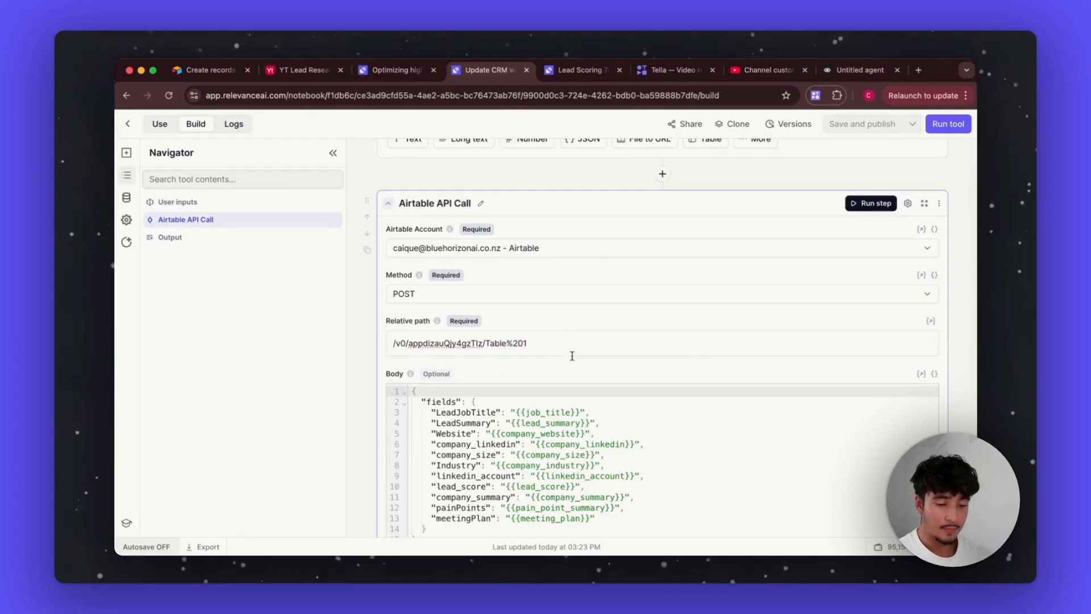
{"action": "scroll", "coordinate": [513, 488], "scroll_direction": "down", "scroll_amount": 5}
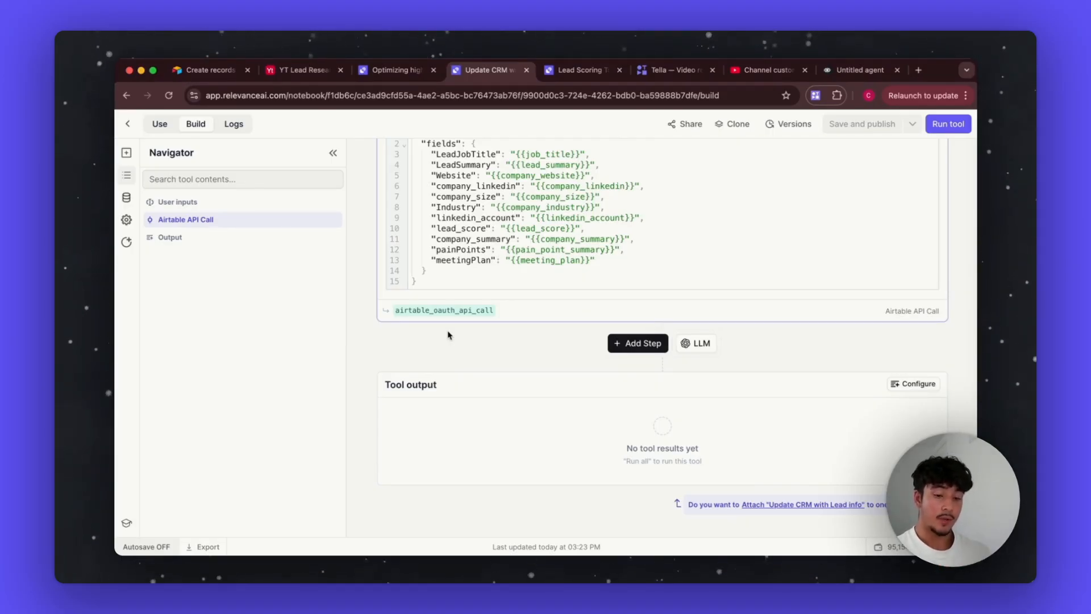
{"action": "scroll", "coordinate": [448, 332], "scroll_direction": "up", "scroll_amount": 10}
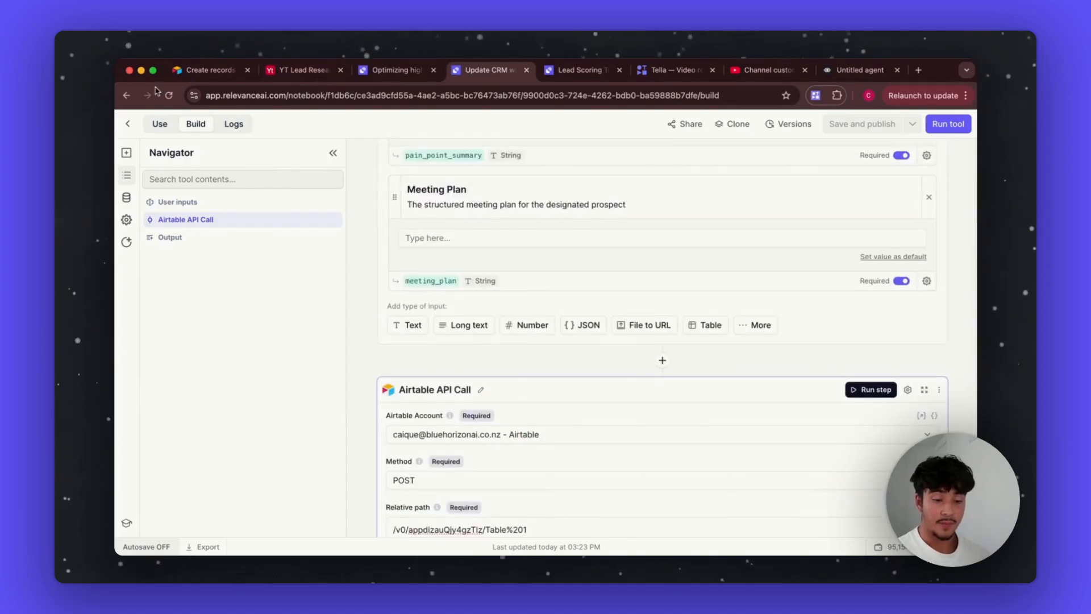
Step: From the Optimizing tool settings, open Update CRM with Decision maker info for editing in a new tab
{"action": "left_click", "coordinate": [396, 70]}
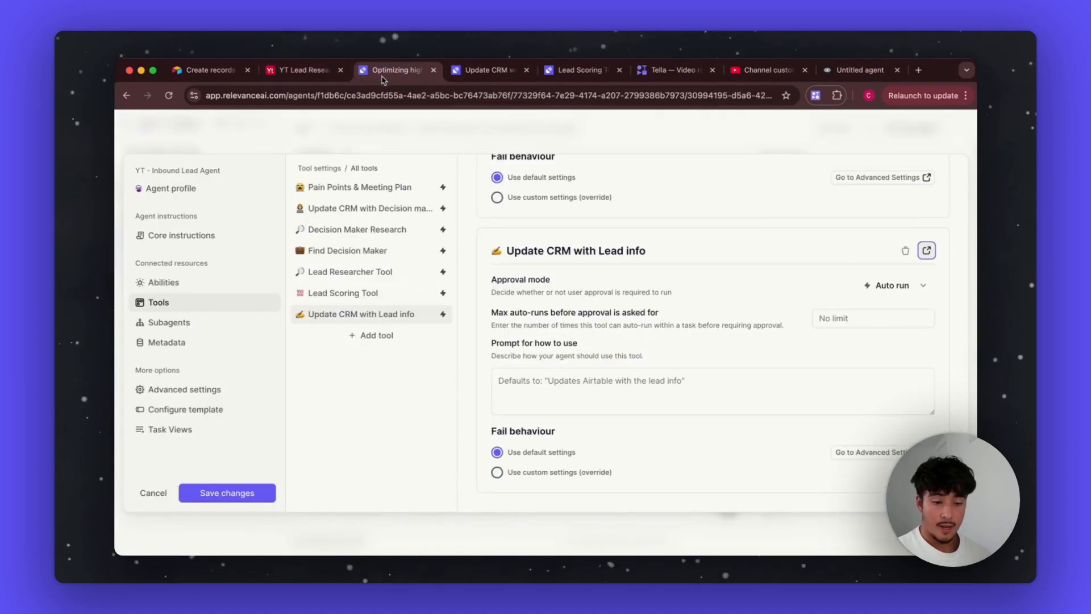
{"action": "left_click", "coordinate": [334, 209]}
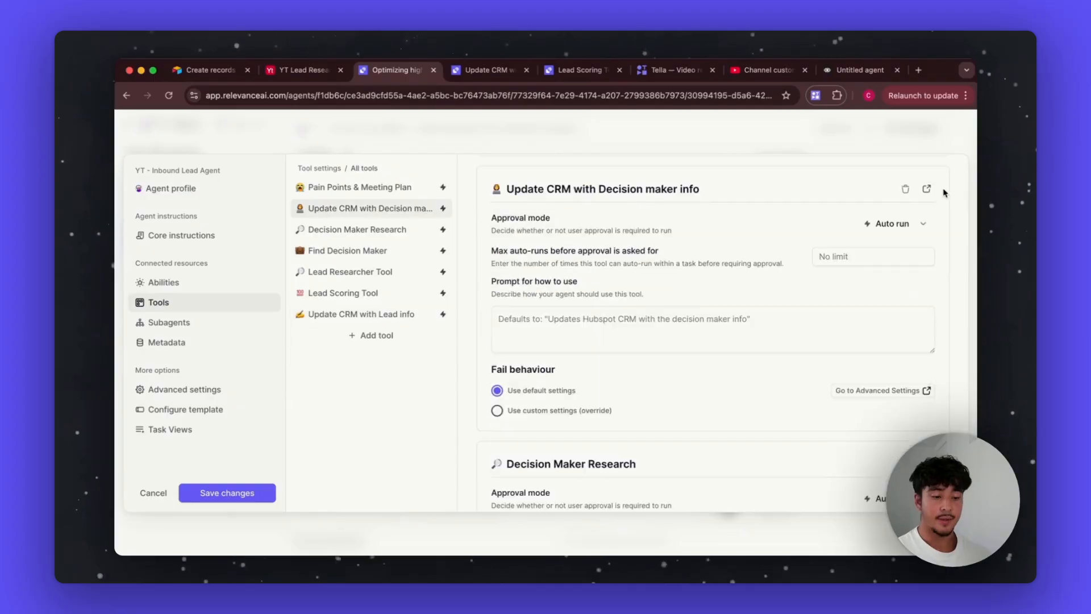
{"action": "left_click", "coordinate": [926, 189]}
{"action": "left_click_drag", "start_coordinate": [471, 407], "coordinate": [426, 269]}
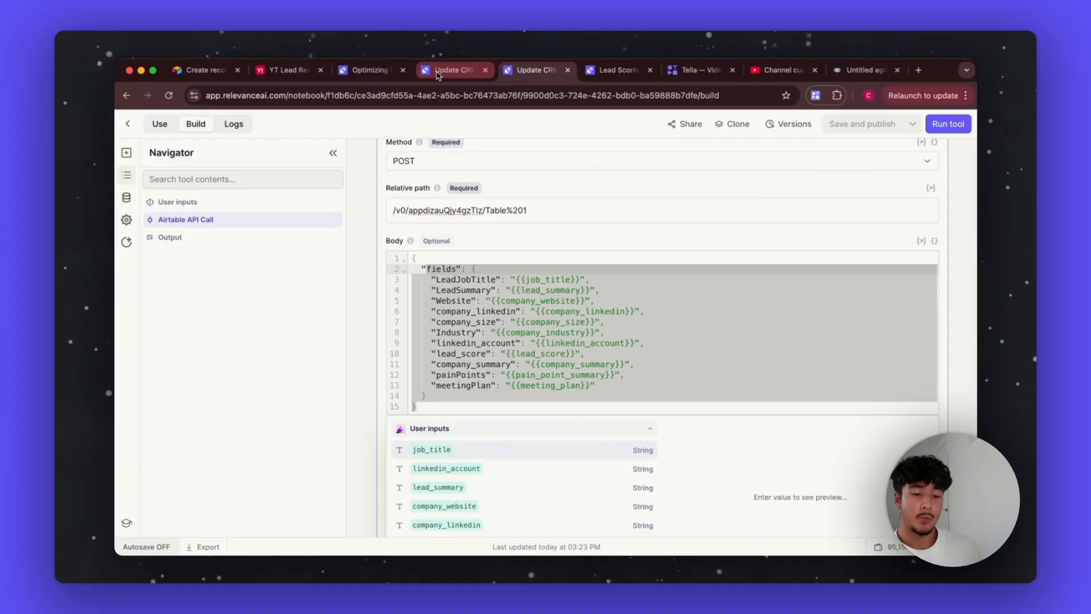
Step: Switch to the Decision maker info tool's tab and open its build view
{"action": "left_click", "coordinate": [438, 70]}
{"action": "left_click", "coordinate": [196, 124]}
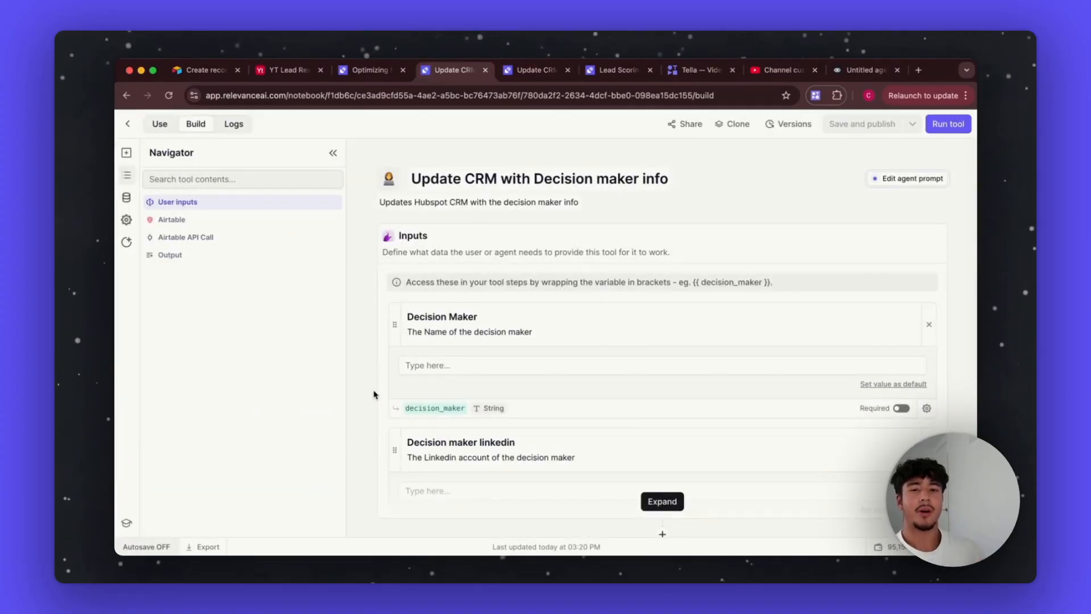
{"action": "scroll", "coordinate": [401, 403], "scroll_direction": "down", "scroll_amount": 6}
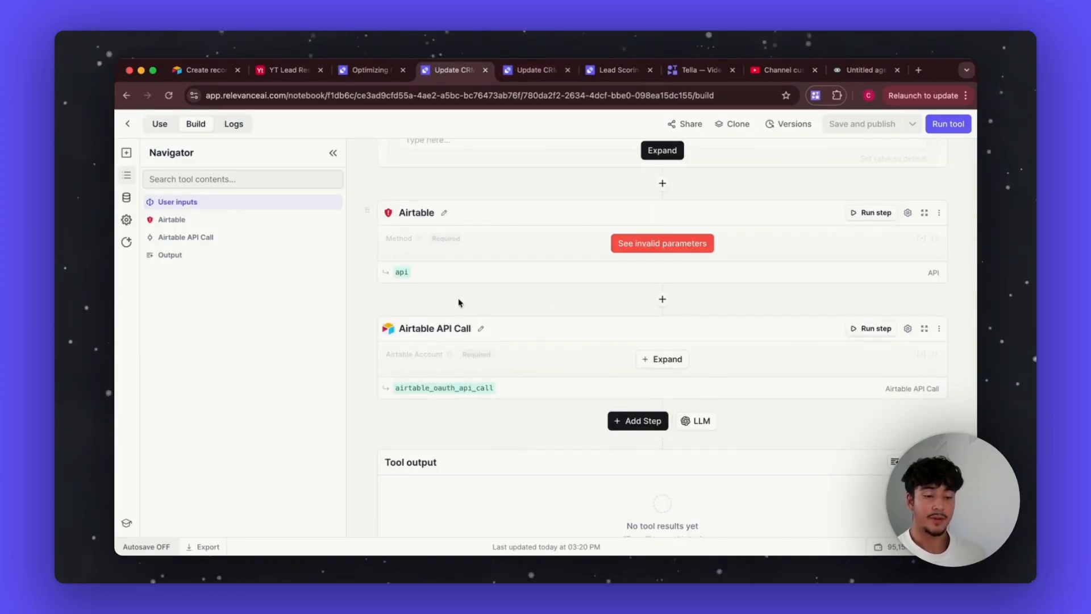
{"action": "scroll", "coordinate": [459, 302], "scroll_direction": "up", "scroll_amount": 6}
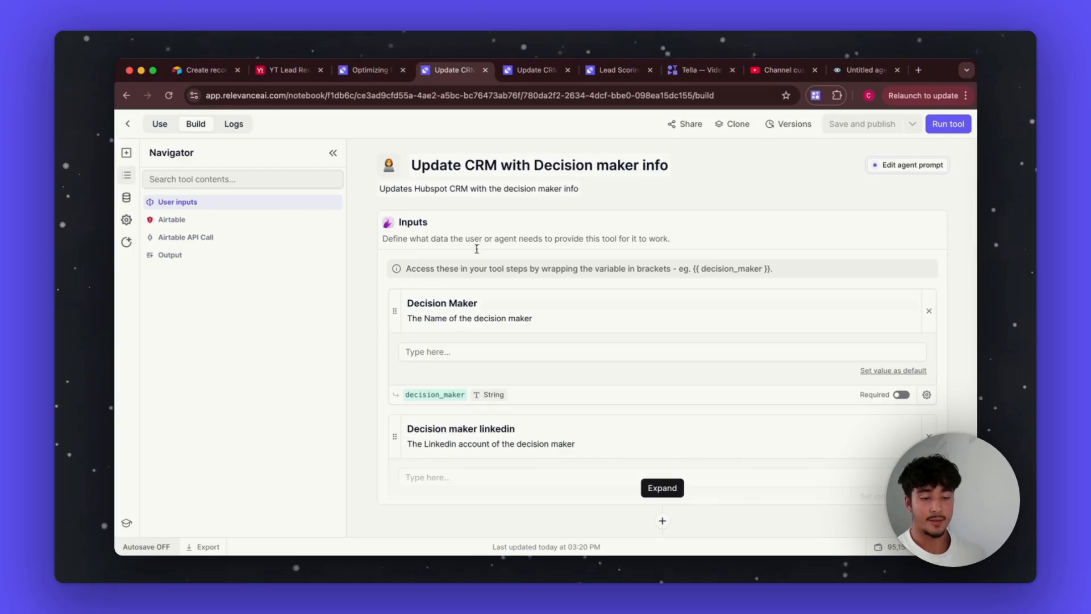
{"action": "scroll", "coordinate": [480, 449], "scroll_direction": "down", "scroll_amount": 3}
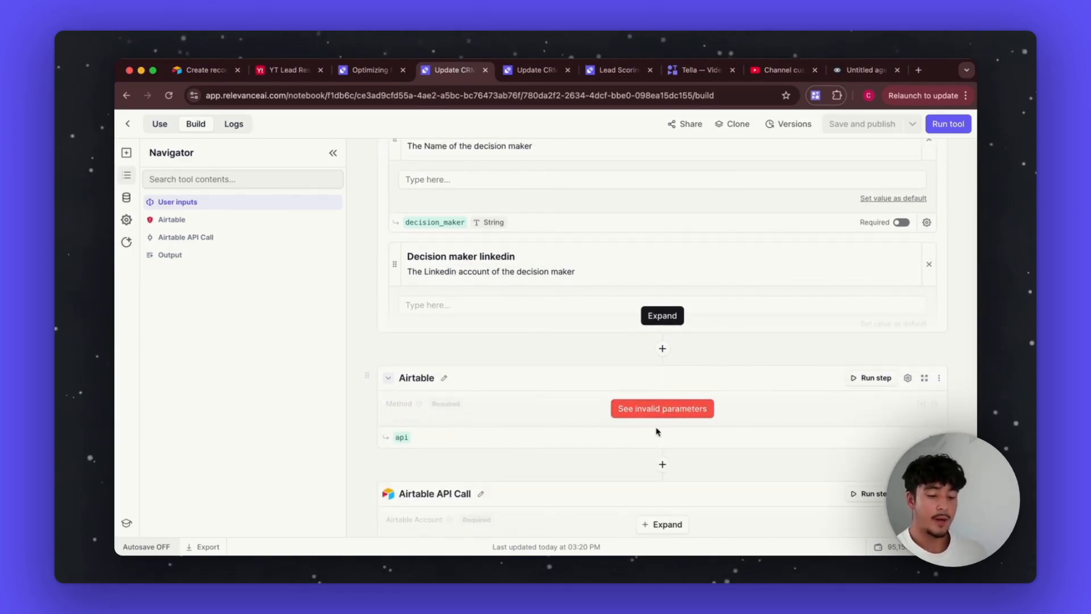
Step: Expand the tool's inputs and scroll through them, including decision_maker_email and the required Record ID
{"action": "left_click", "coordinate": [662, 316]}
{"action": "scroll", "coordinate": [571, 412], "scroll_direction": "down", "scroll_amount": 7}
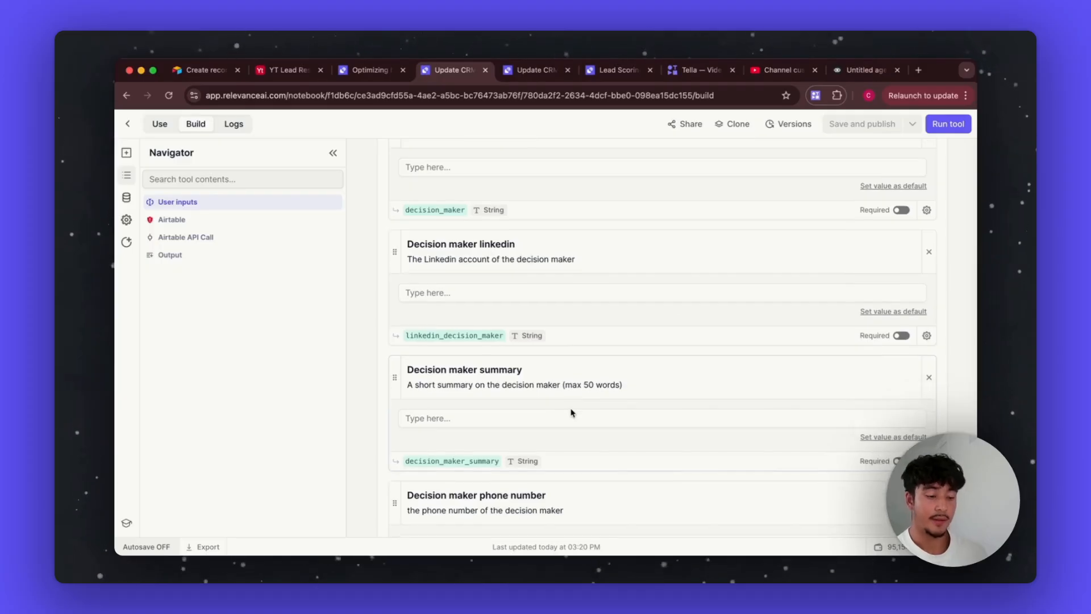
{"action": "scroll", "coordinate": [571, 411], "scroll_direction": "up", "scroll_amount": 5}
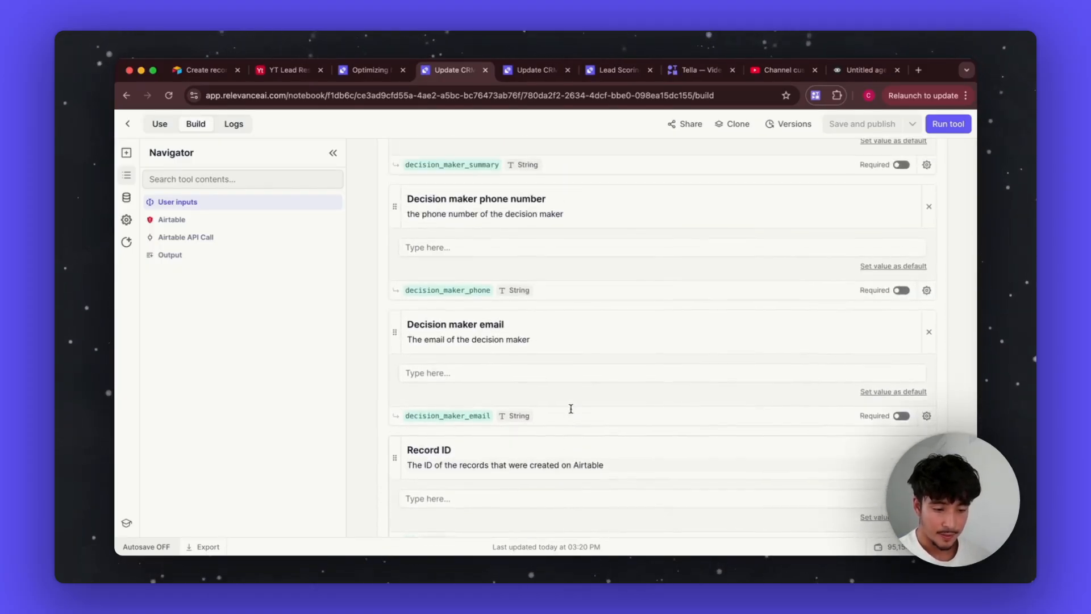
{"action": "scroll", "coordinate": [463, 228], "scroll_direction": "up", "scroll_amount": 4}
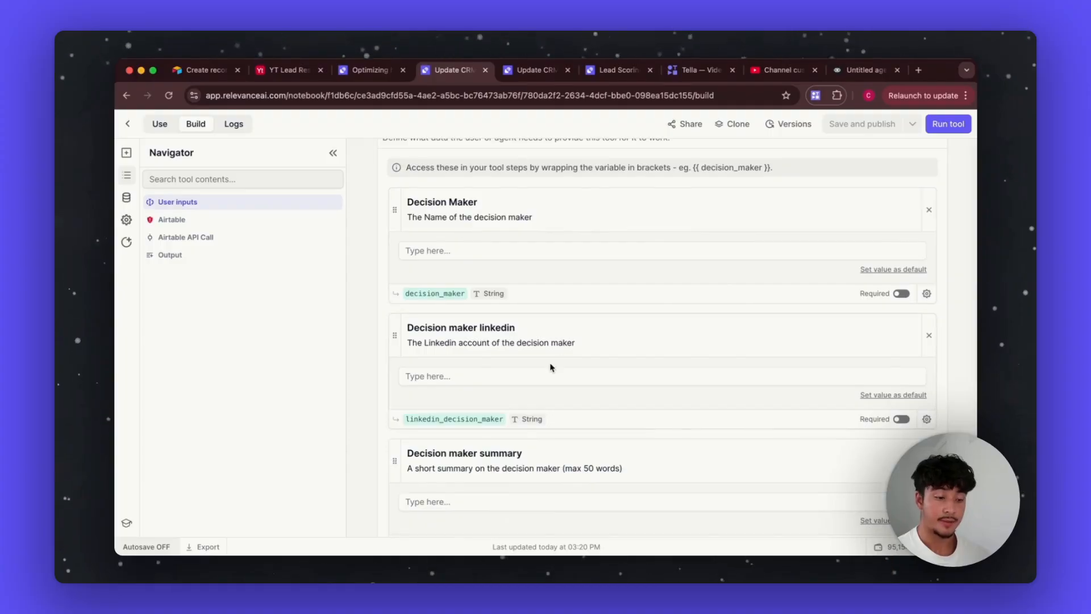
{"action": "scroll", "coordinate": [550, 365], "scroll_direction": "down", "scroll_amount": 10}
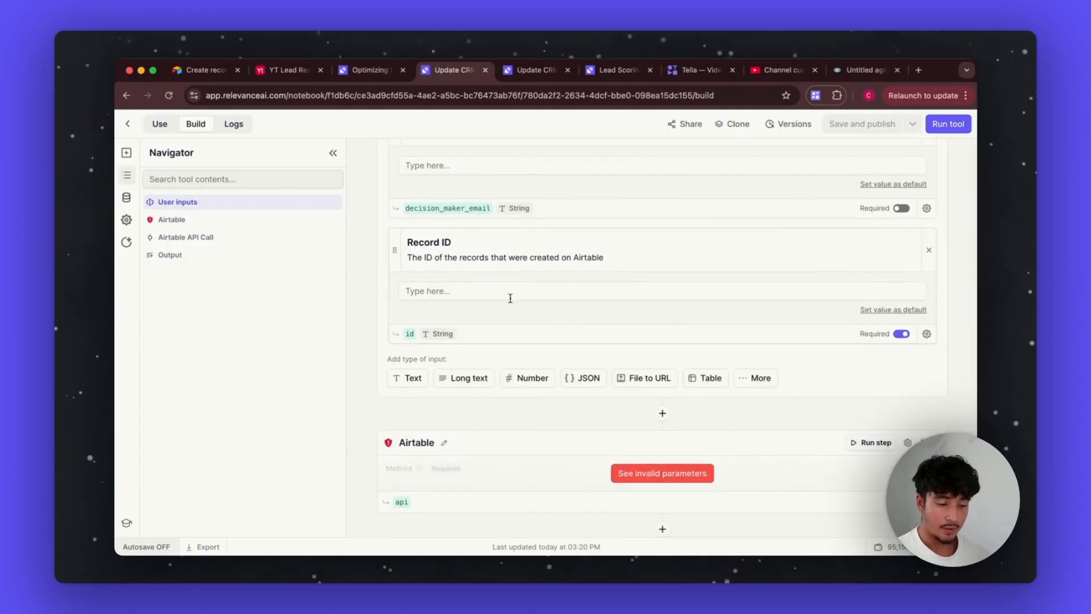
{"action": "scroll", "coordinate": [524, 353], "scroll_direction": "up", "scroll_amount": 4}
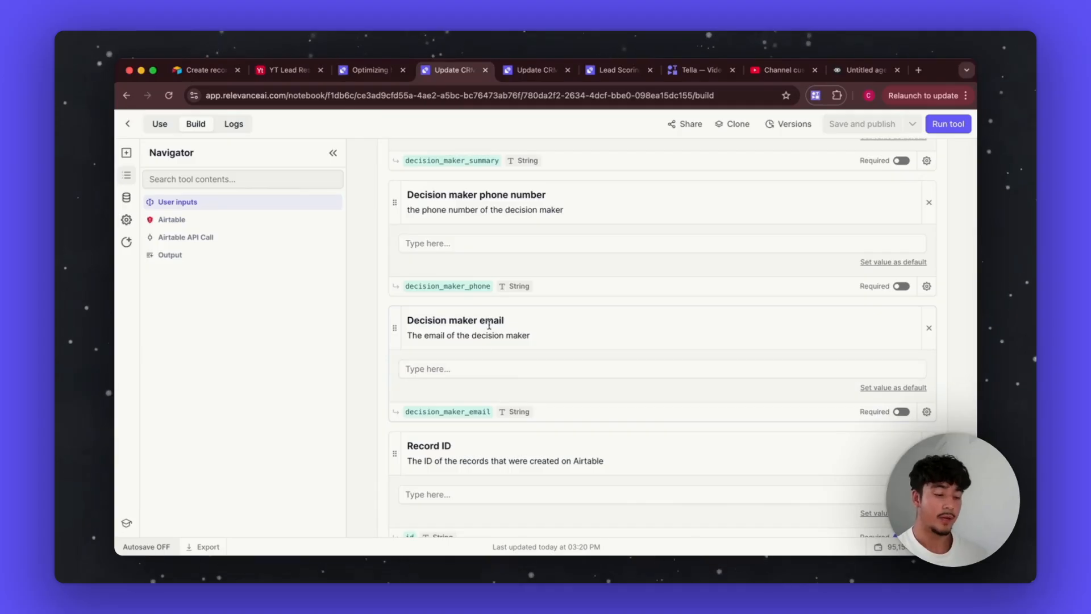
{"action": "scroll", "coordinate": [490, 325], "scroll_direction": "up", "scroll_amount": 1}
{"action": "scroll", "coordinate": [498, 261], "scroll_direction": "down", "scroll_amount": 5}
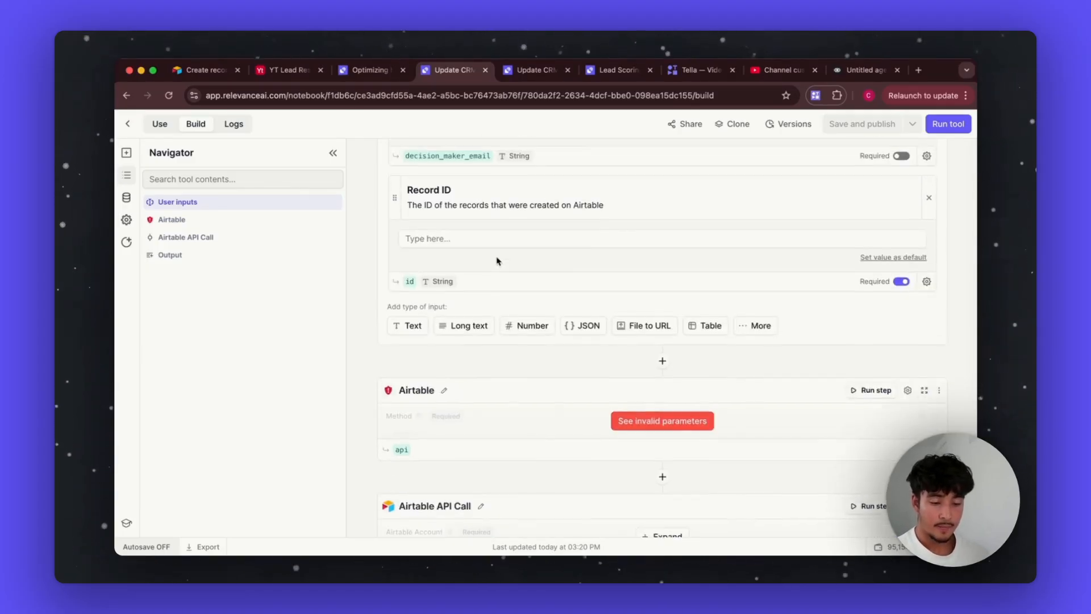
{"action": "scroll", "coordinate": [497, 261], "scroll_direction": "up", "scroll_amount": 1}
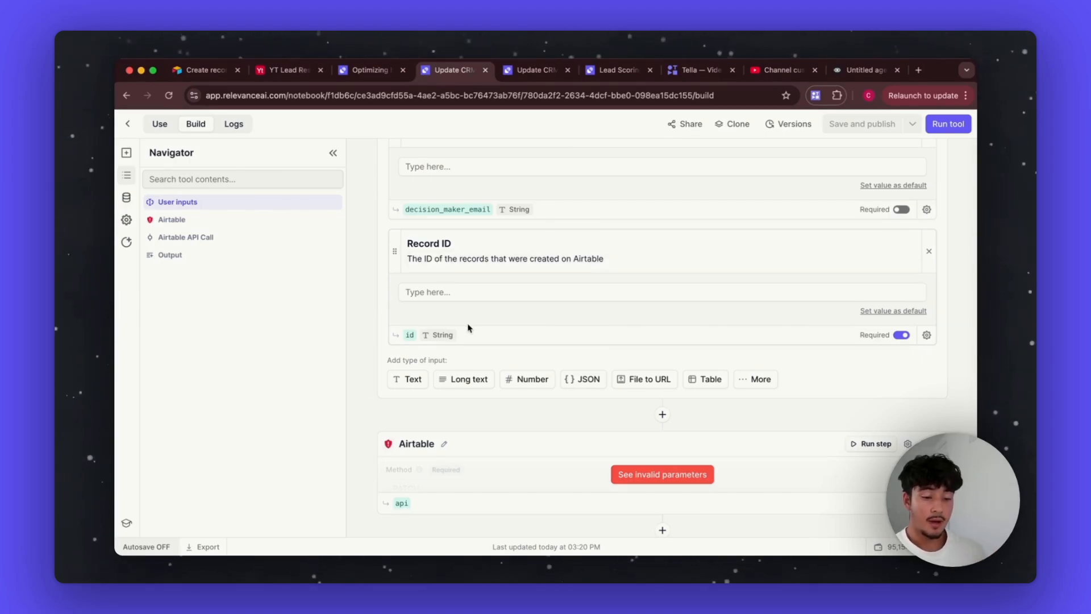
Step: Delete the old Airtable request step from the Decision maker info tool
{"action": "left_click", "coordinate": [637, 474]}
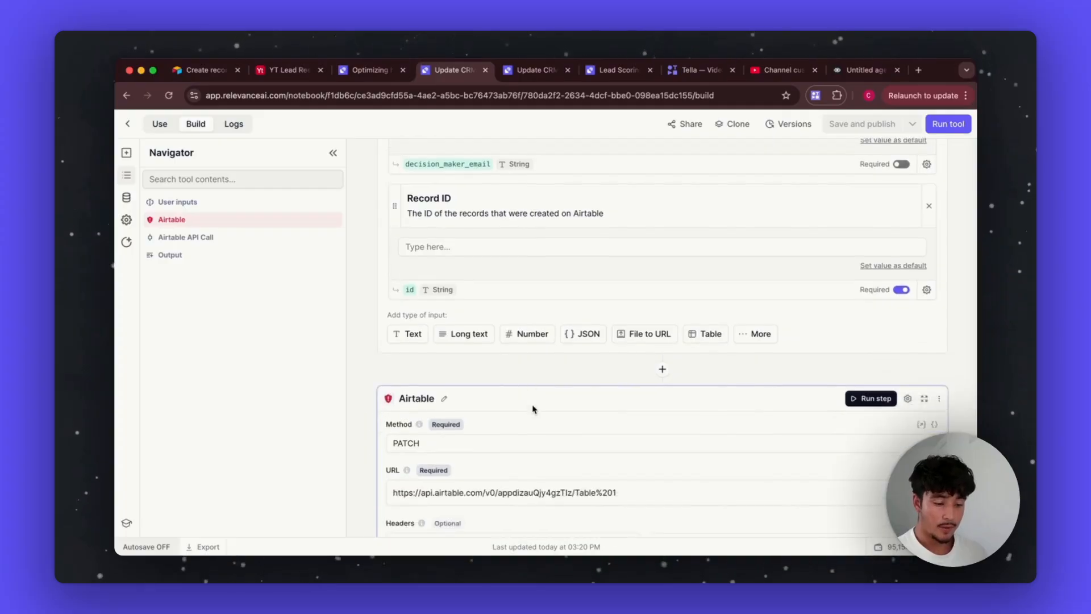
{"action": "scroll", "coordinate": [497, 414], "scroll_direction": "down", "scroll_amount": 11}
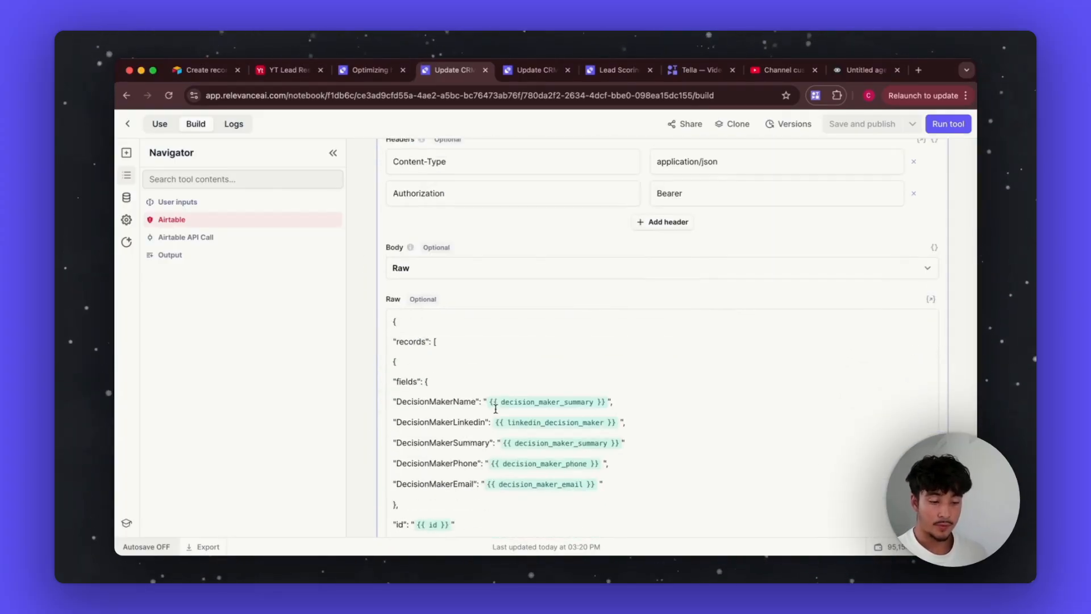
{"action": "scroll", "coordinate": [497, 413], "scroll_direction": "up", "scroll_amount": 4}
{"action": "scroll", "coordinate": [860, 219], "scroll_direction": "up", "scroll_amount": 6}
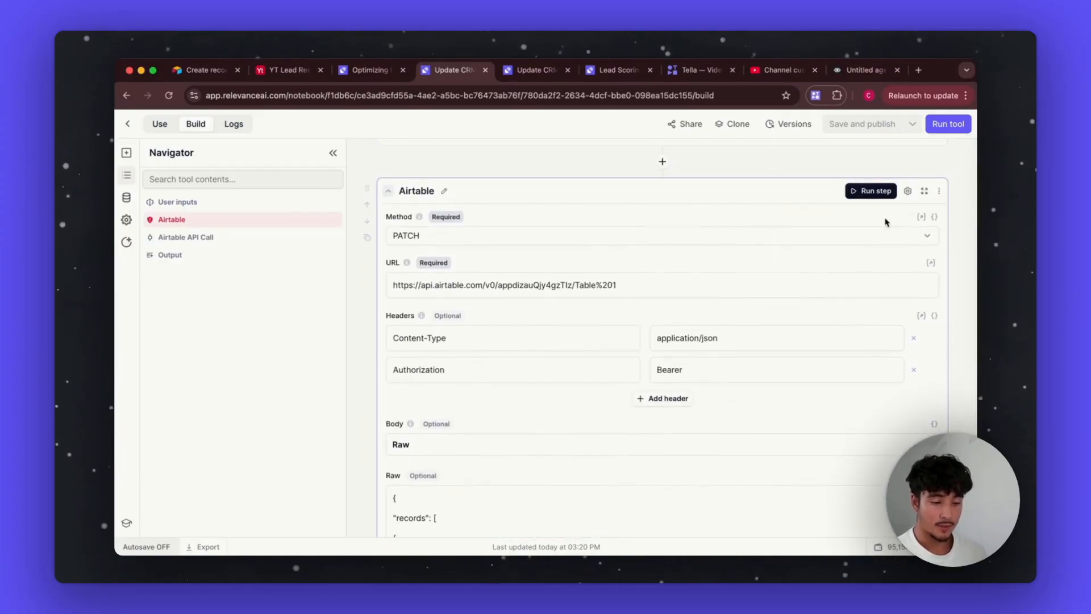
{"action": "left_click", "coordinate": [939, 188]}
{"action": "left_click", "coordinate": [906, 268]}
Step: Expand the remaining Airtable API Call step, then bring up the YT Lead Research Airtable base
{"action": "left_click", "coordinate": [644, 287]}
{"action": "scroll", "coordinate": [438, 436], "scroll_direction": "down", "scroll_amount": 3}
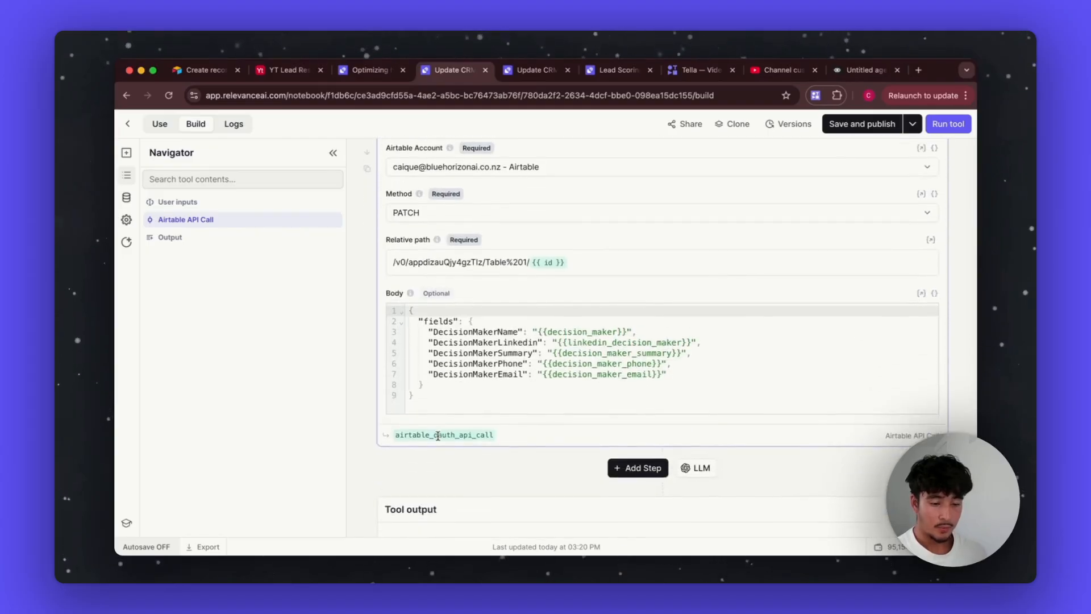
{"action": "scroll", "coordinate": [438, 439], "scroll_direction": "up", "scroll_amount": 2}
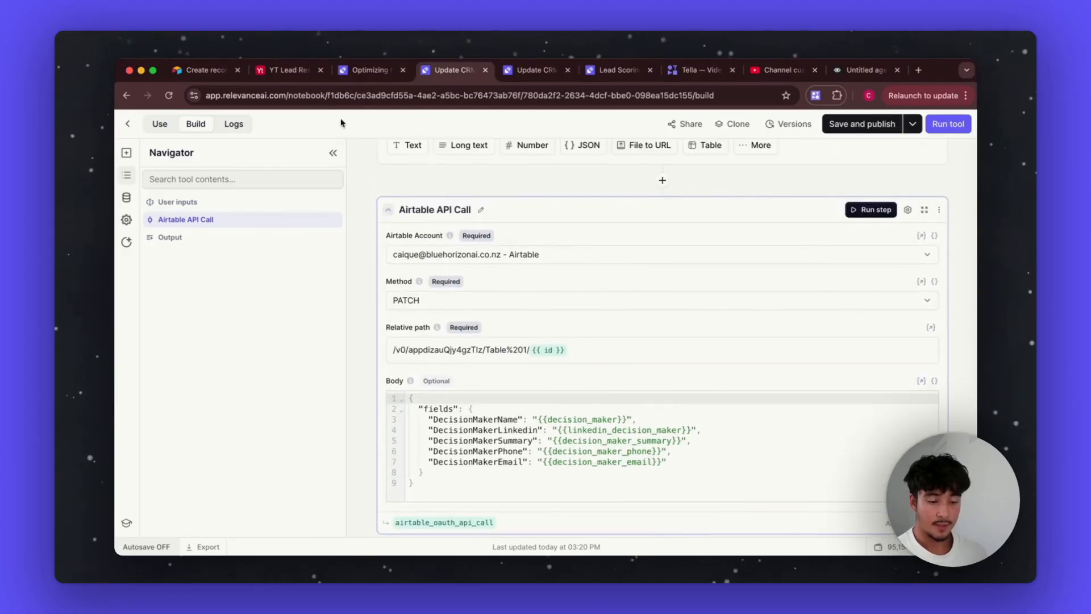
{"action": "left_click", "coordinate": [296, 71]}
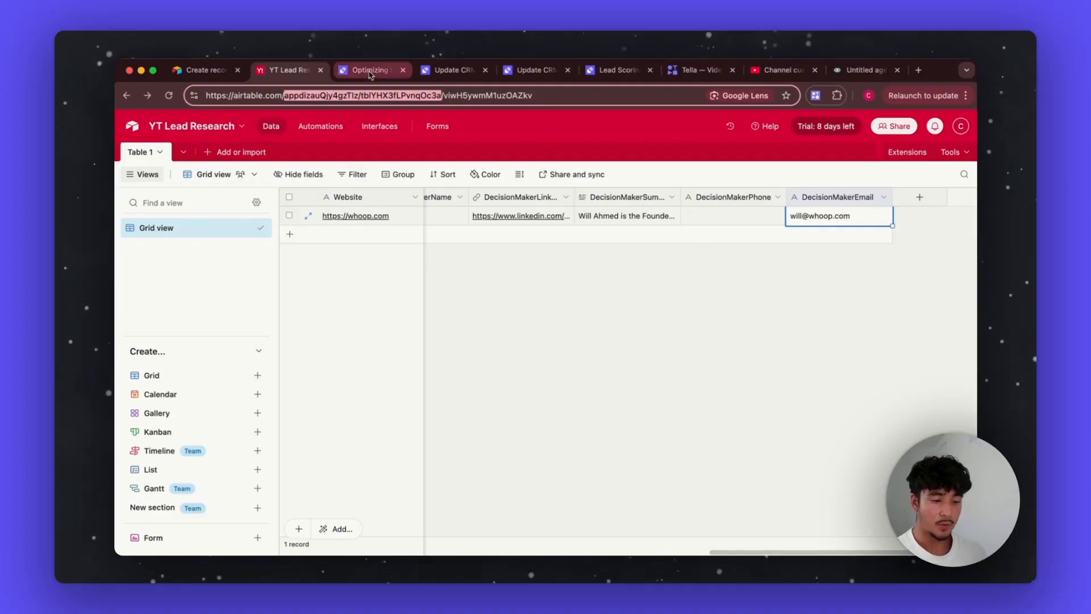
Step: Back in the Update CRM tool, inspect the relative path's base and table portion
{"action": "left_click", "coordinate": [457, 74]}
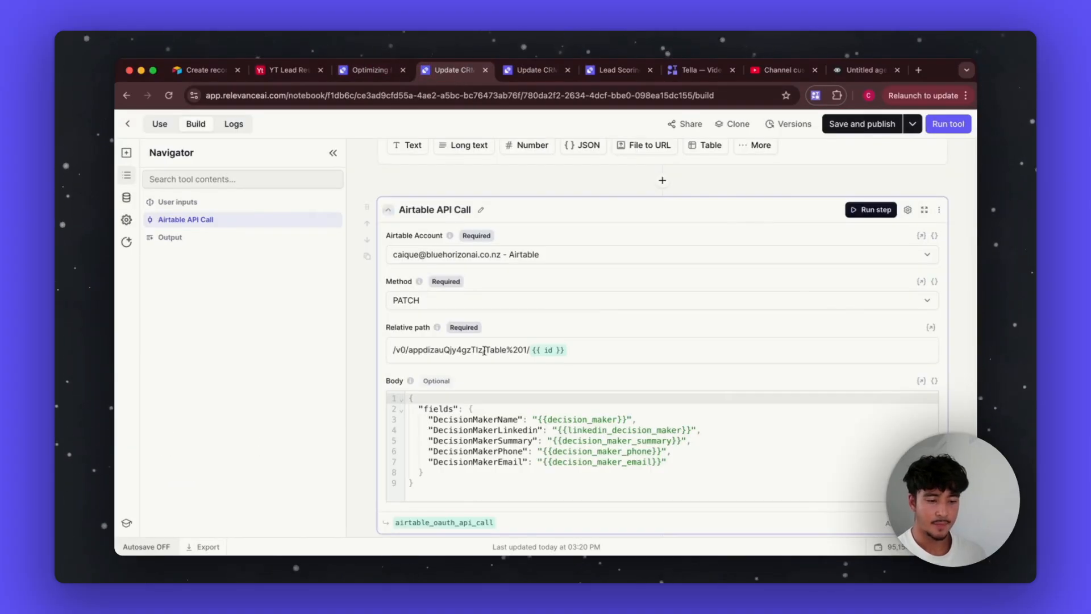
{"action": "left_click", "coordinate": [534, 350]}
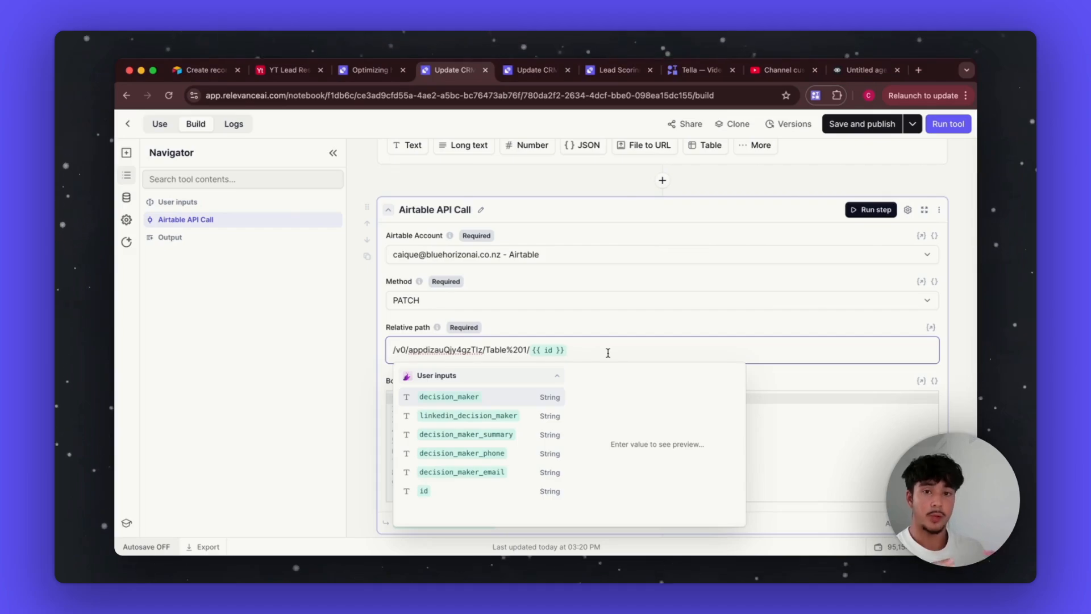
{"action": "left_click", "coordinate": [606, 321]}
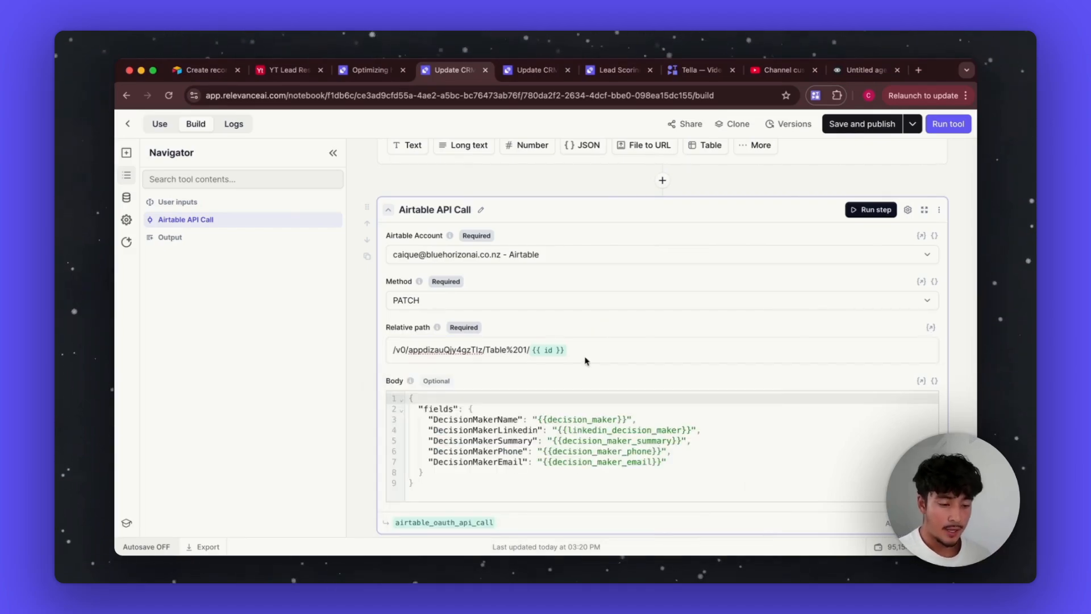
{"action": "left_click", "coordinate": [533, 348]}
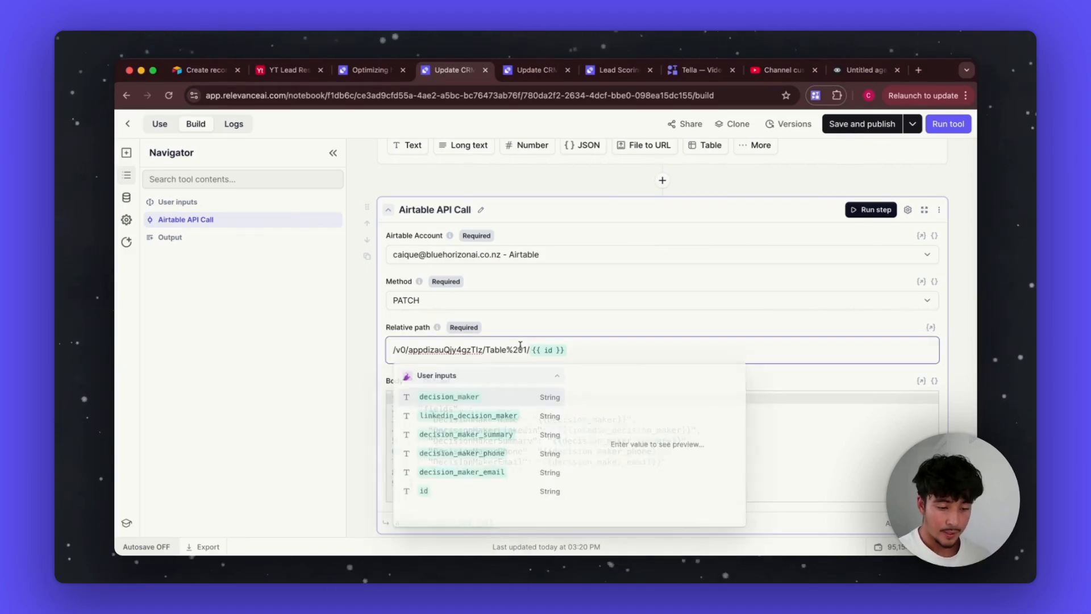
{"action": "left_click", "coordinate": [386, 357]}
{"action": "left_click_drag", "start_coordinate": [403, 349], "coordinate": [522, 346]}
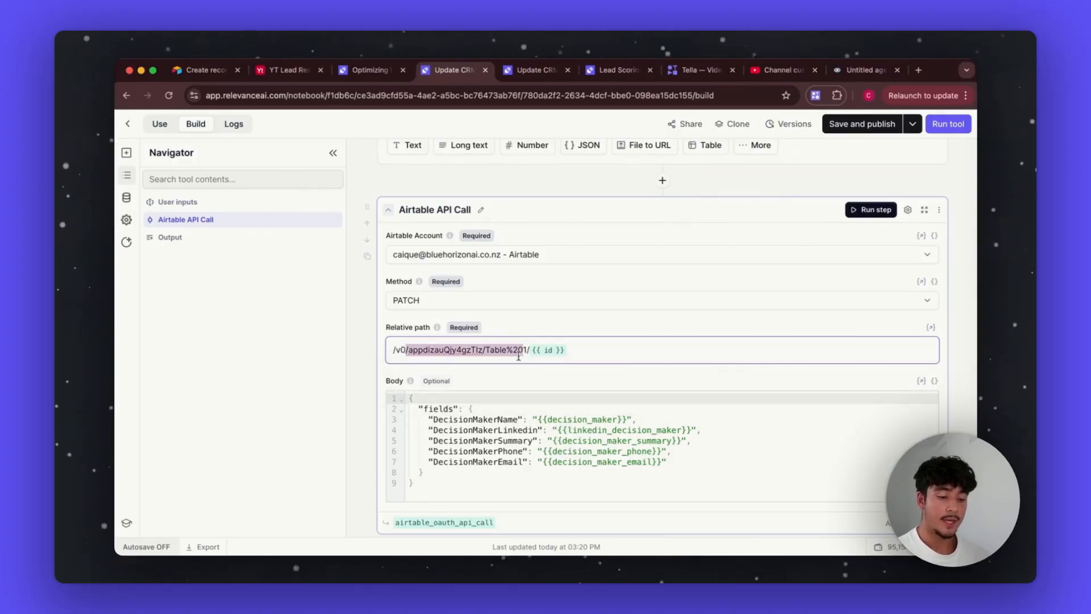
{"action": "left_click", "coordinate": [555, 379]}
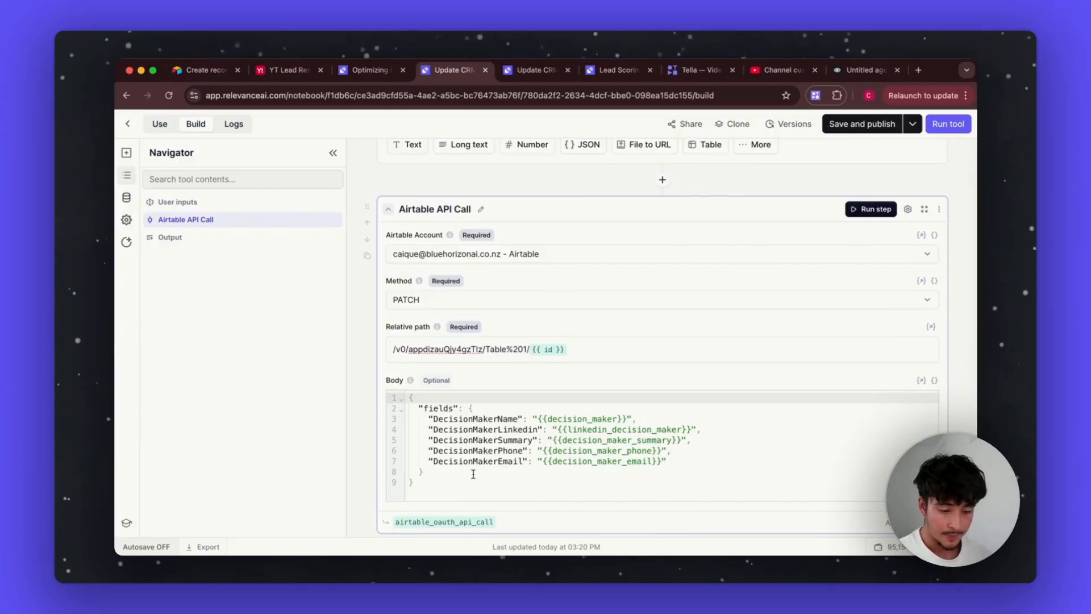
Step: Review the request body JSON and keep PATCH as the request method
{"action": "scroll", "coordinate": [461, 466], "scroll_direction": "down", "scroll_amount": 2}
{"action": "left_click_drag", "start_coordinate": [442, 430], "coordinate": [385, 277]}
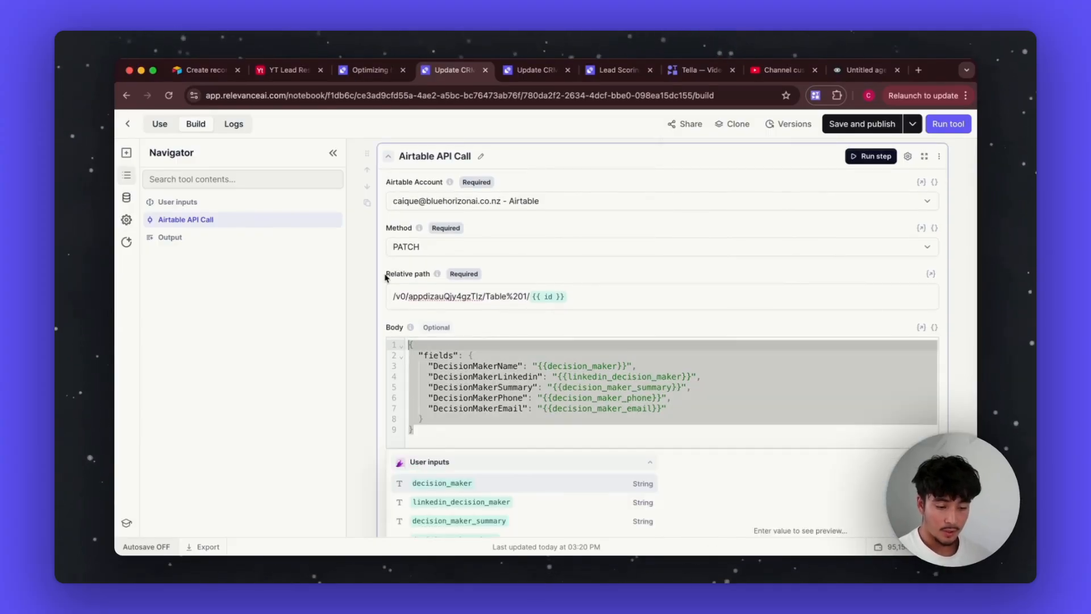
{"action": "left_click", "coordinate": [514, 319]}
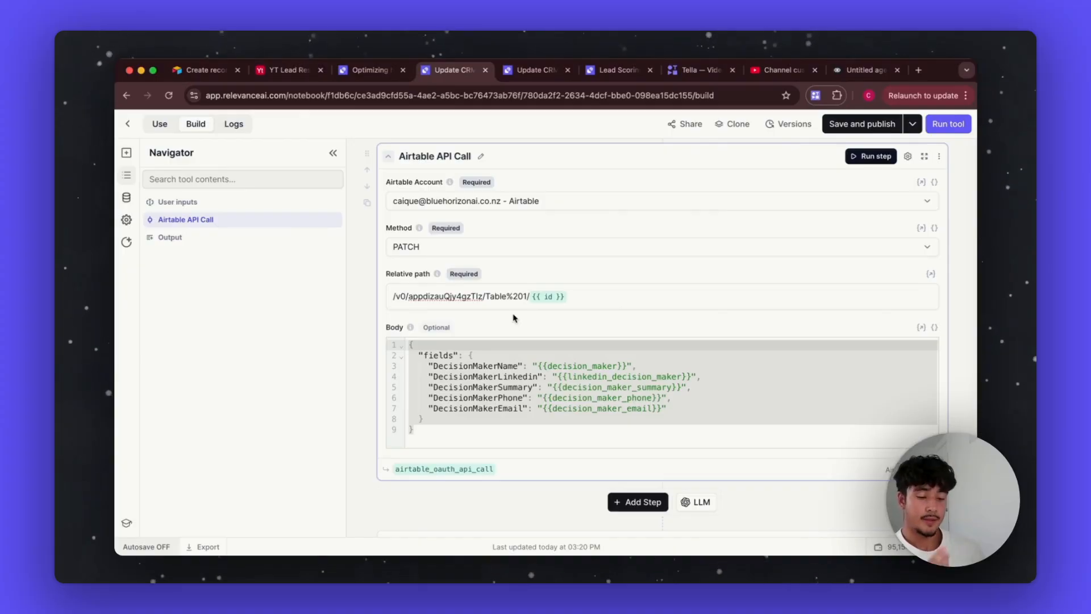
{"action": "left_click", "coordinate": [494, 251]}
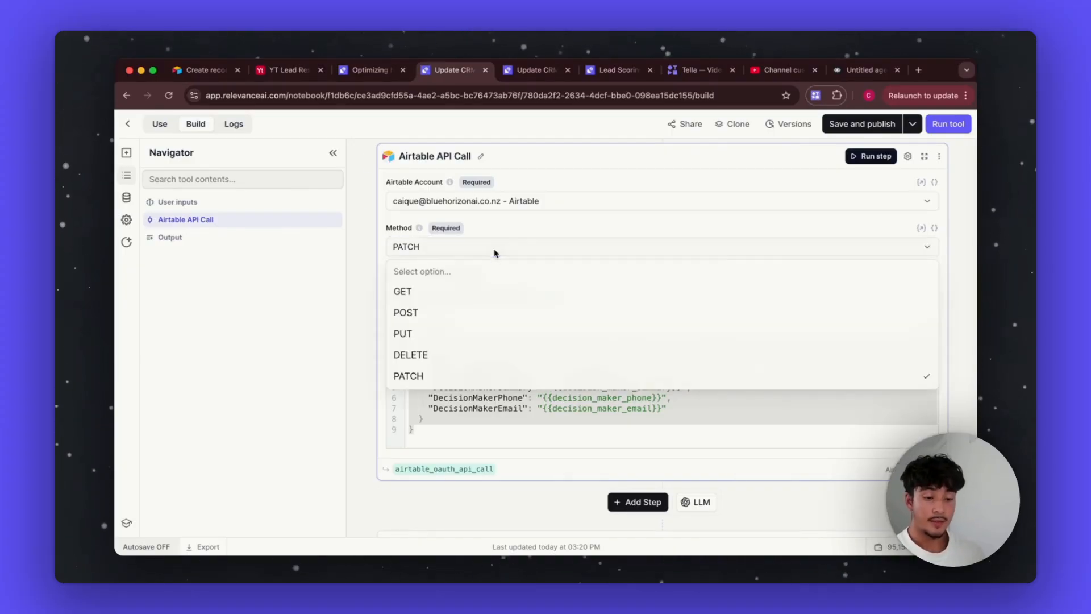
{"action": "left_click", "coordinate": [515, 224]}
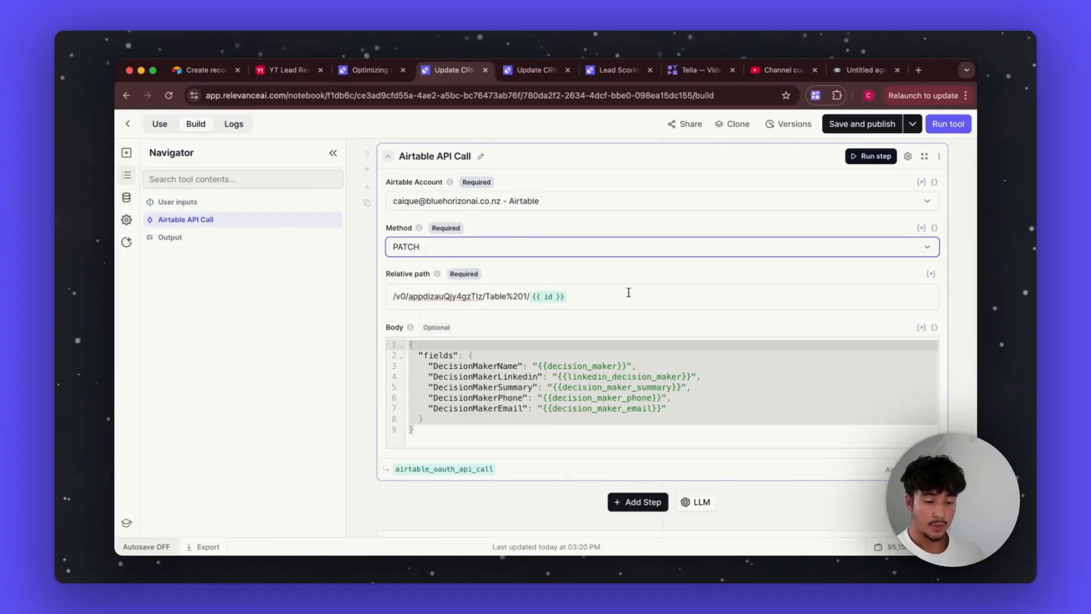
{"action": "scroll", "coordinate": [609, 383], "scroll_direction": "up", "scroll_amount": 7}
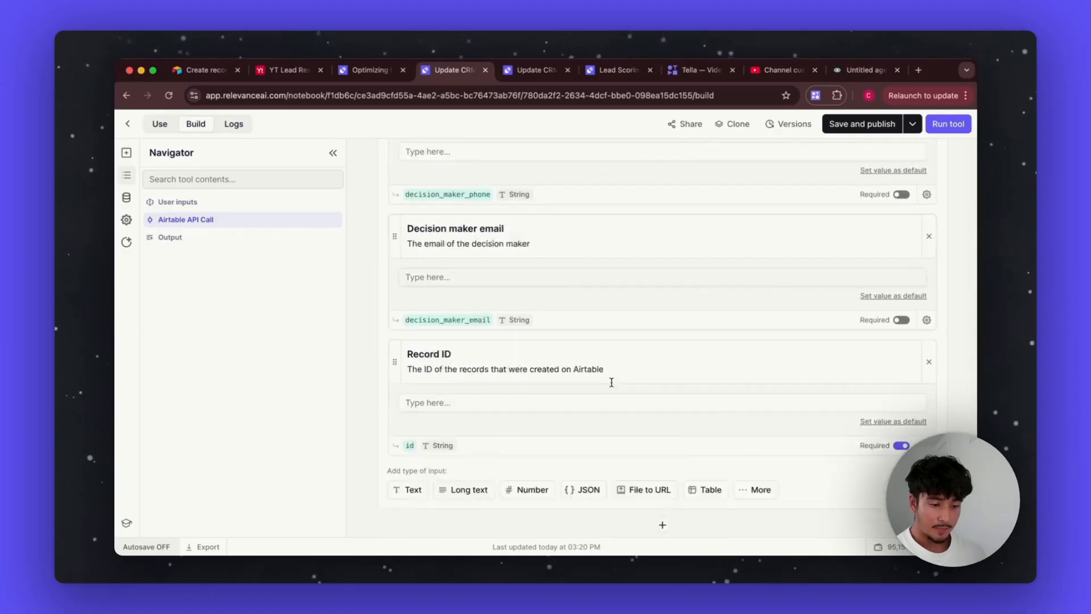
{"action": "scroll", "coordinate": [612, 382], "scroll_direction": "down", "scroll_amount": 6}
{"action": "scroll", "coordinate": [612, 382], "scroll_direction": "down", "scroll_amount": 3}
{"action": "scroll", "coordinate": [612, 384], "scroll_direction": "up", "scroll_amount": 12}
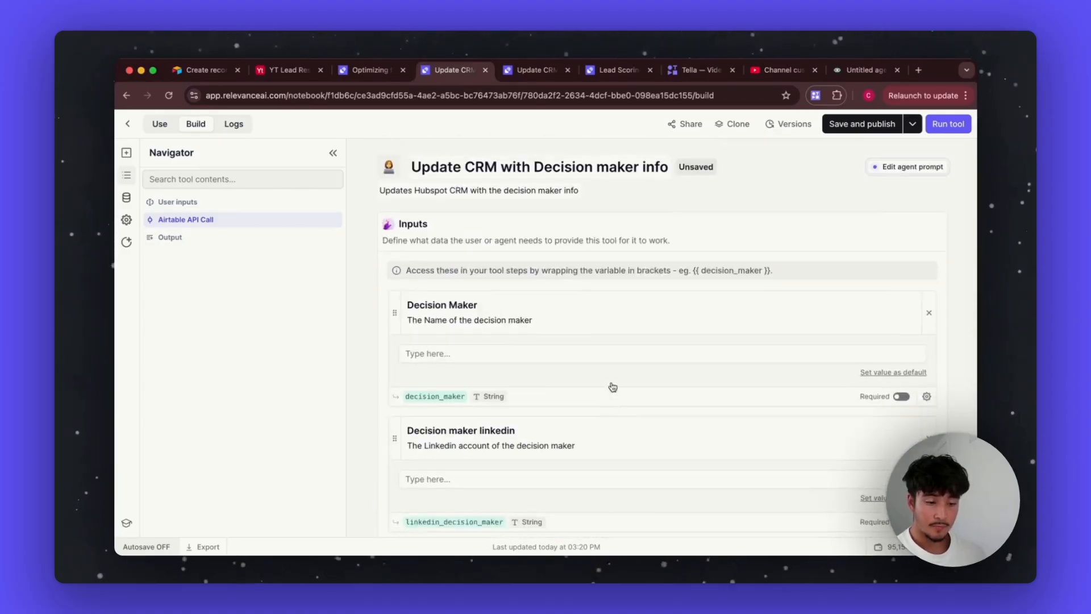
Step: Open the Pain Points & Meeting Plan tool in its own tab and show its build view
{"action": "left_click", "coordinate": [371, 70]}
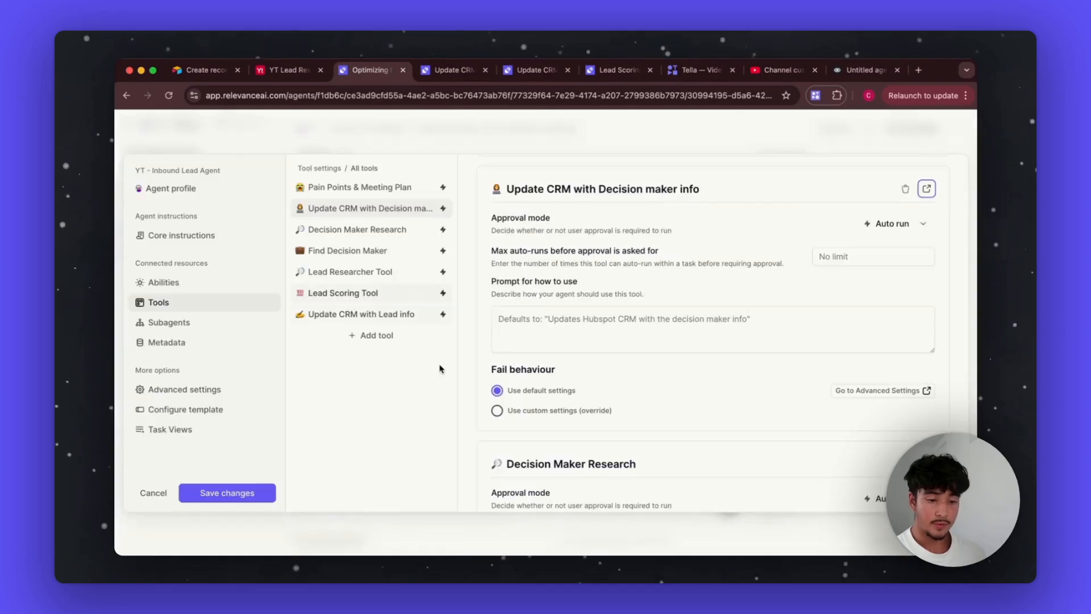
{"action": "left_click", "coordinate": [927, 190]}
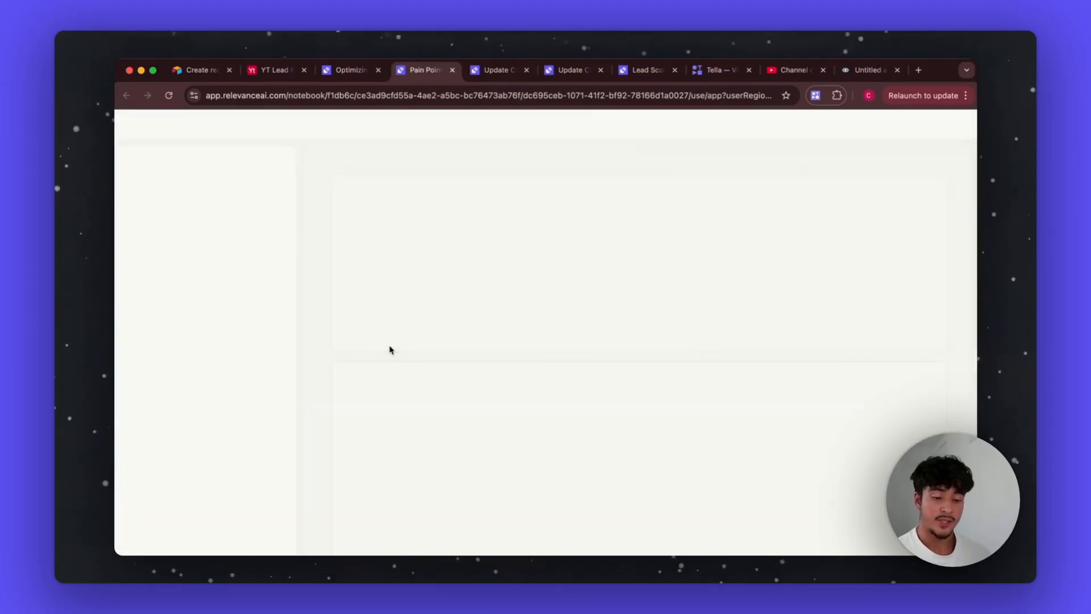
{"action": "left_click", "coordinate": [194, 126]}
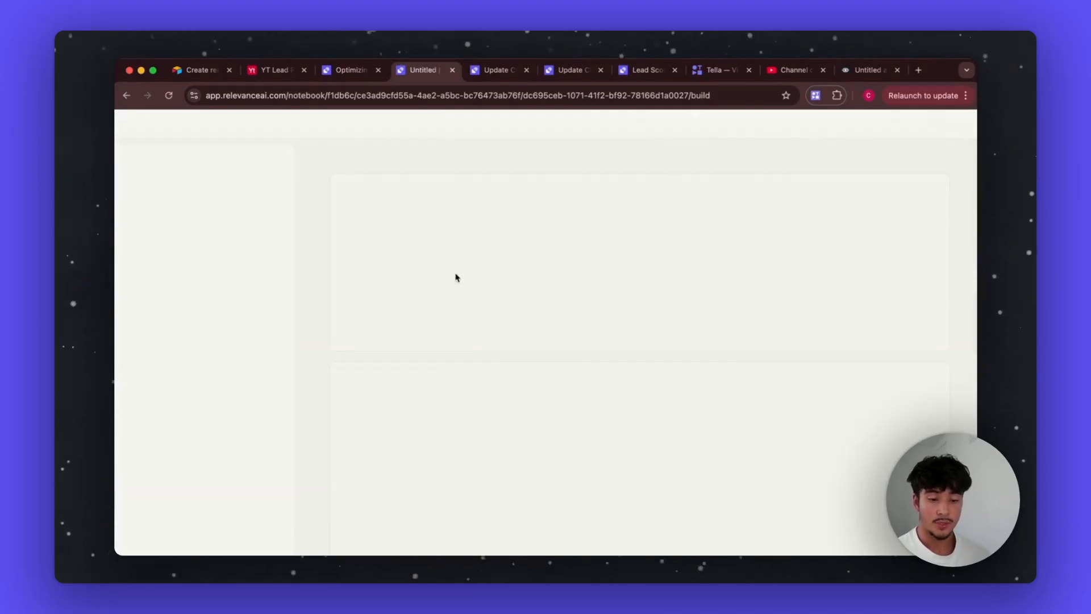
{"action": "scroll", "coordinate": [490, 390], "scroll_direction": "down", "scroll_amount": 3}
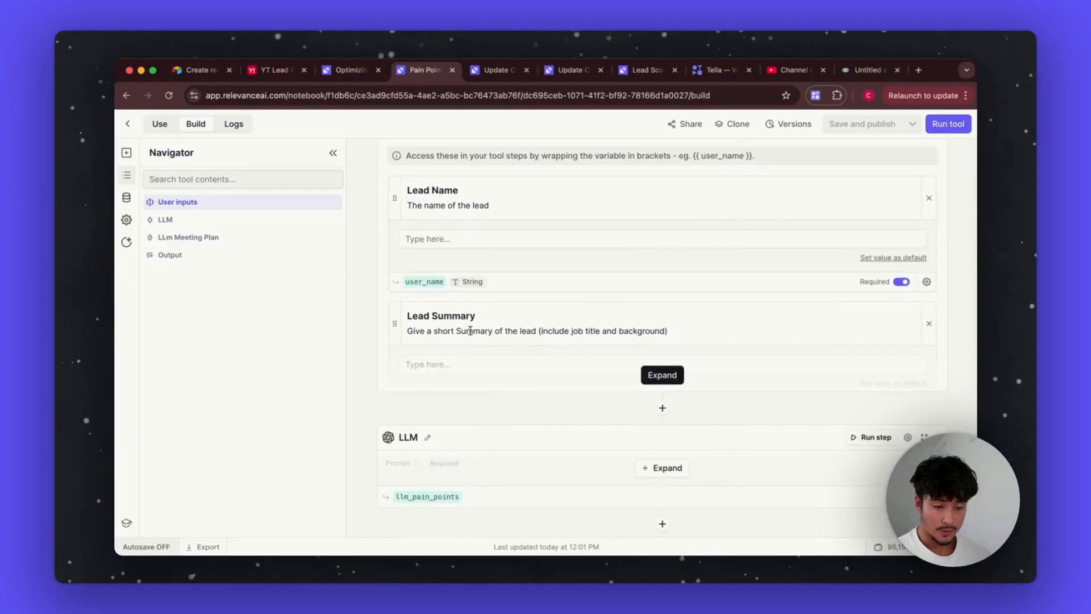
Step: Expand the Lead Summary input and look over the tool's inputs
{"action": "left_click", "coordinate": [661, 376]}
{"action": "scroll", "coordinate": [511, 347], "scroll_direction": "down", "scroll_amount": 4}
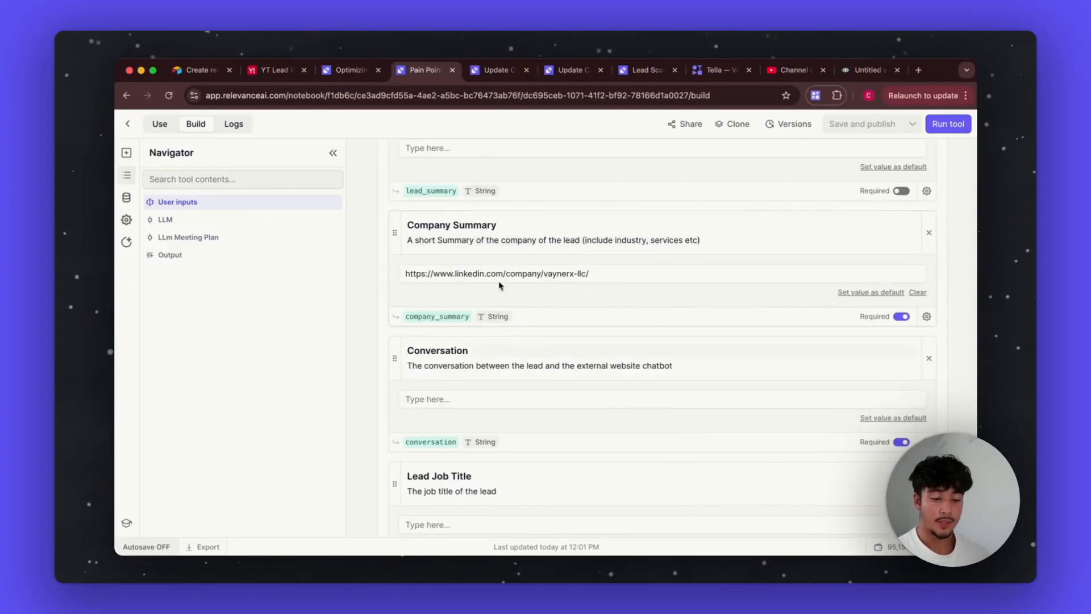
{"action": "scroll", "coordinate": [500, 239], "scroll_direction": "down", "scroll_amount": 2}
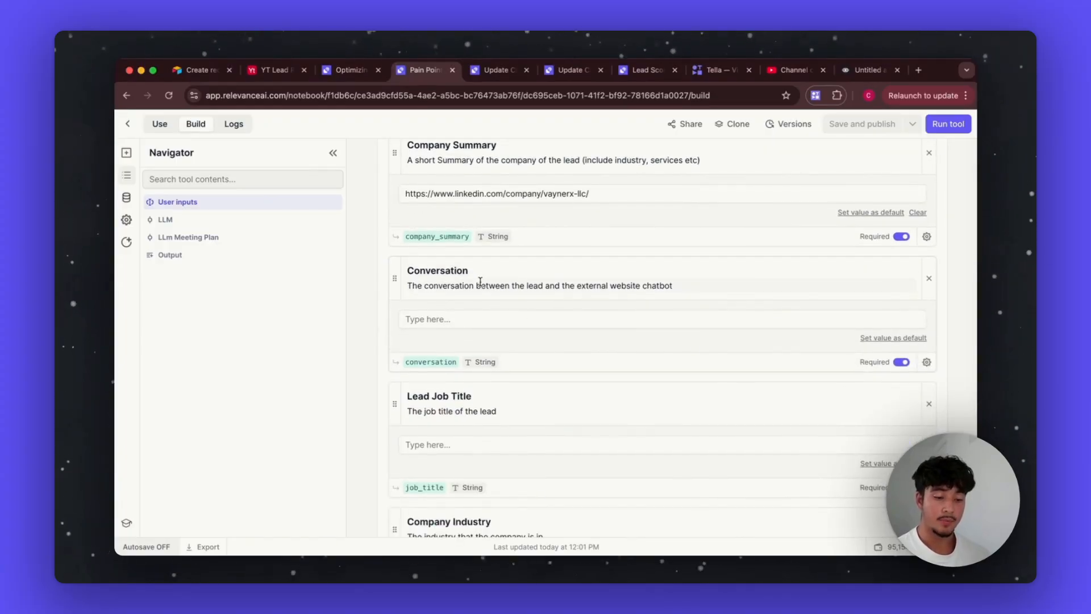
{"action": "scroll", "coordinate": [480, 282], "scroll_direction": "down", "scroll_amount": 3}
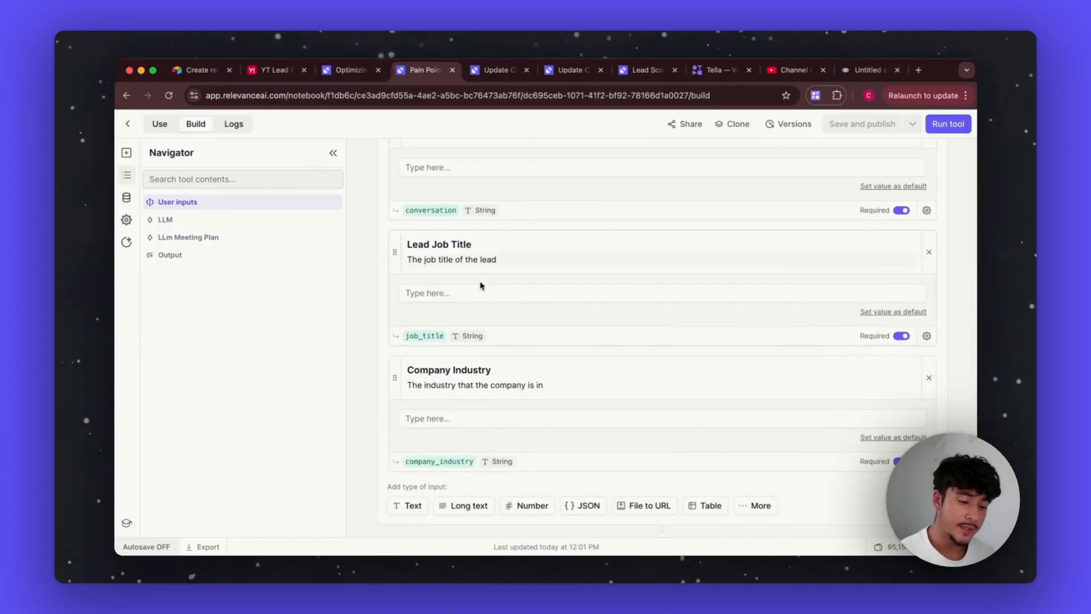
{"action": "scroll", "coordinate": [463, 360], "scroll_direction": "down", "scroll_amount": 10}
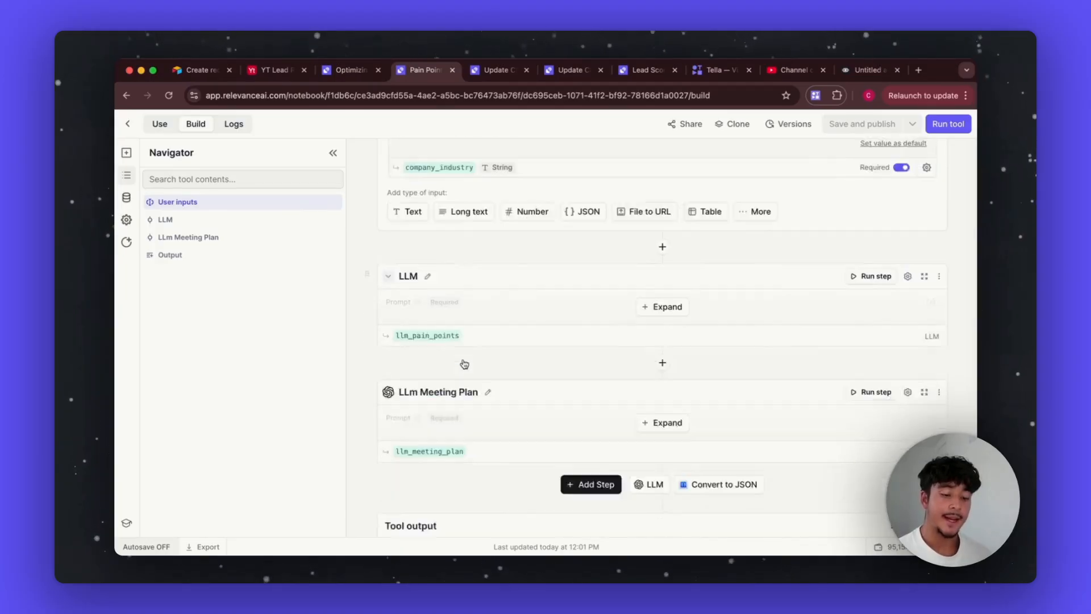
{"action": "scroll", "coordinate": [472, 355], "scroll_direction": "up", "scroll_amount": 3}
Step: Expand the LLM step and read its prompt for direct problems and underlying issues
{"action": "left_click", "coordinate": [594, 333]}
{"action": "scroll", "coordinate": [556, 378], "scroll_direction": "down", "scroll_amount": 4}
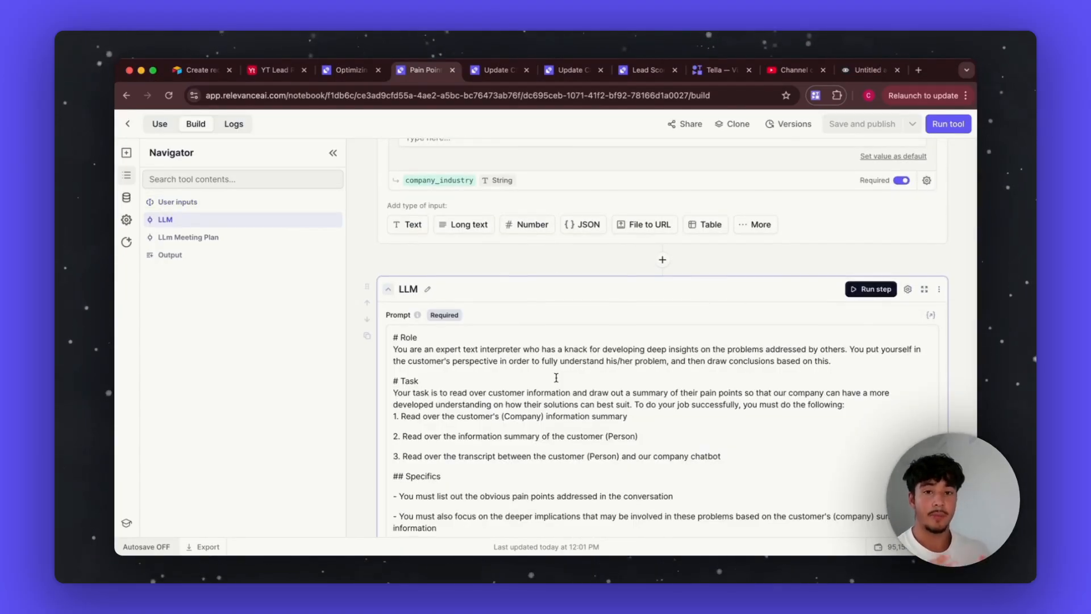
{"action": "scroll", "coordinate": [556, 377], "scroll_direction": "down", "scroll_amount": 5}
{"action": "scroll", "coordinate": [557, 377], "scroll_direction": "up", "scroll_amount": 6}
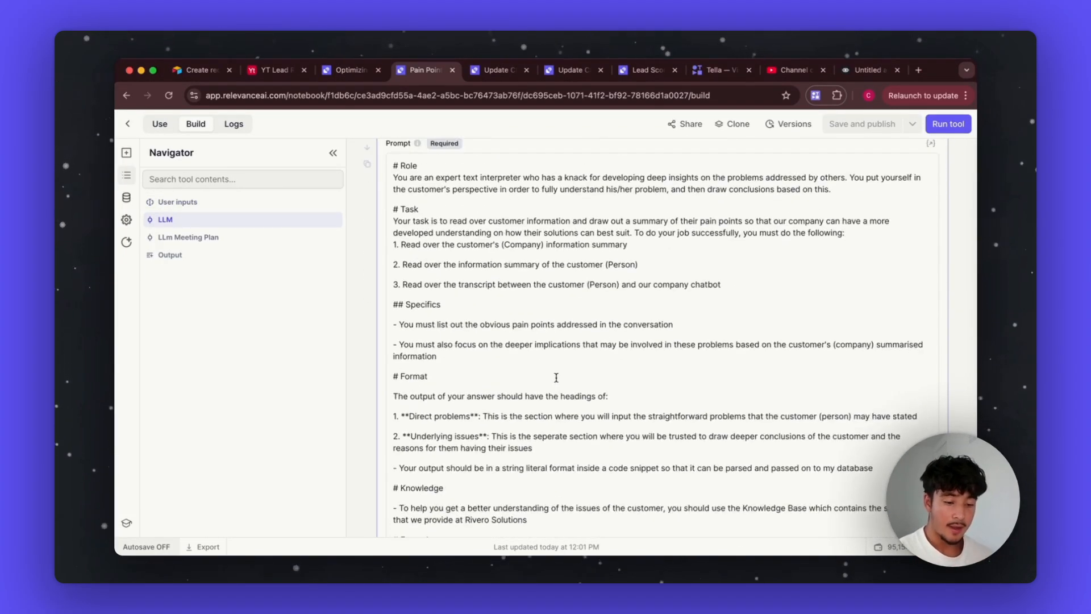
{"action": "scroll", "coordinate": [556, 378], "scroll_direction": "down", "scroll_amount": 12}
{"action": "scroll", "coordinate": [557, 377], "scroll_direction": "down", "scroll_amount": 2}
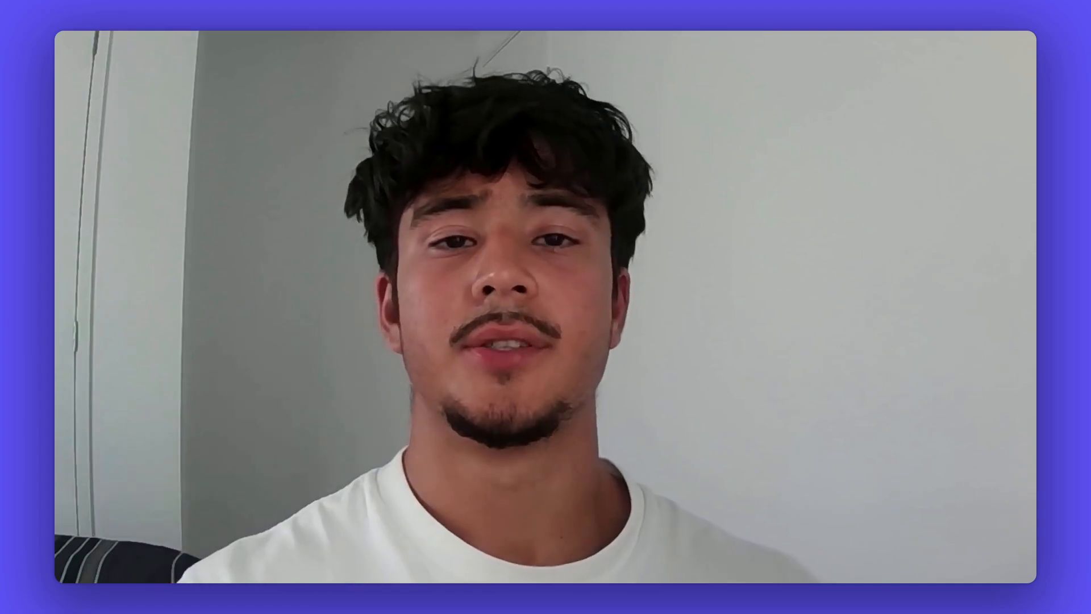